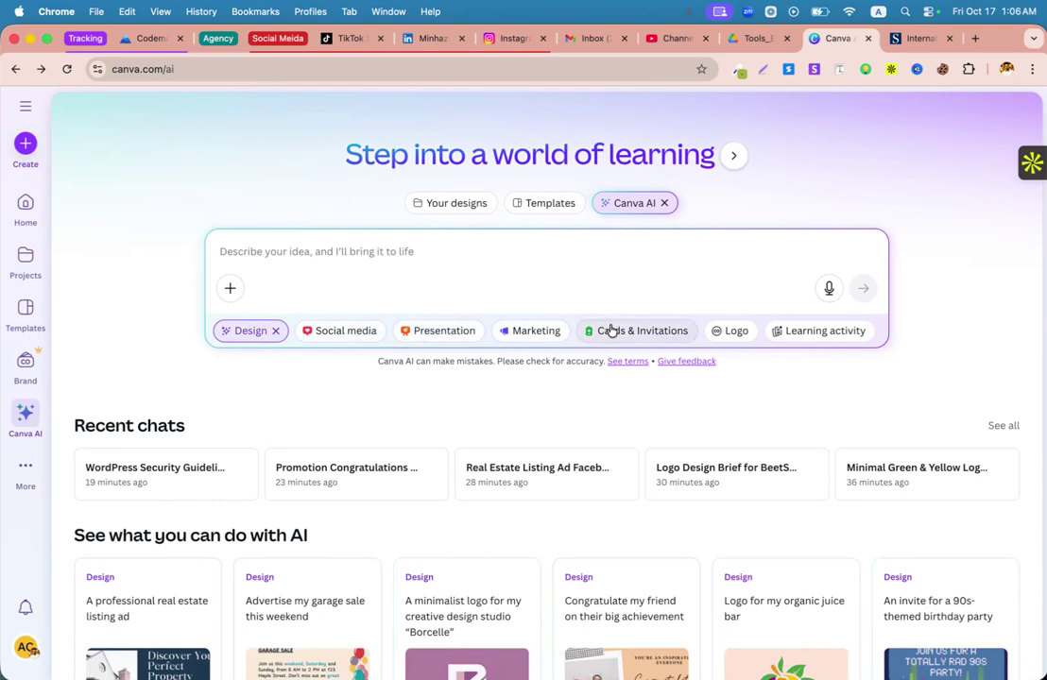
Choose Presentation as the design type and enter a prompt on "freelancing vs job", focusing on the benefits of freelancing, freelance marketplaces, and freelancing vs job
left_click(424, 336)
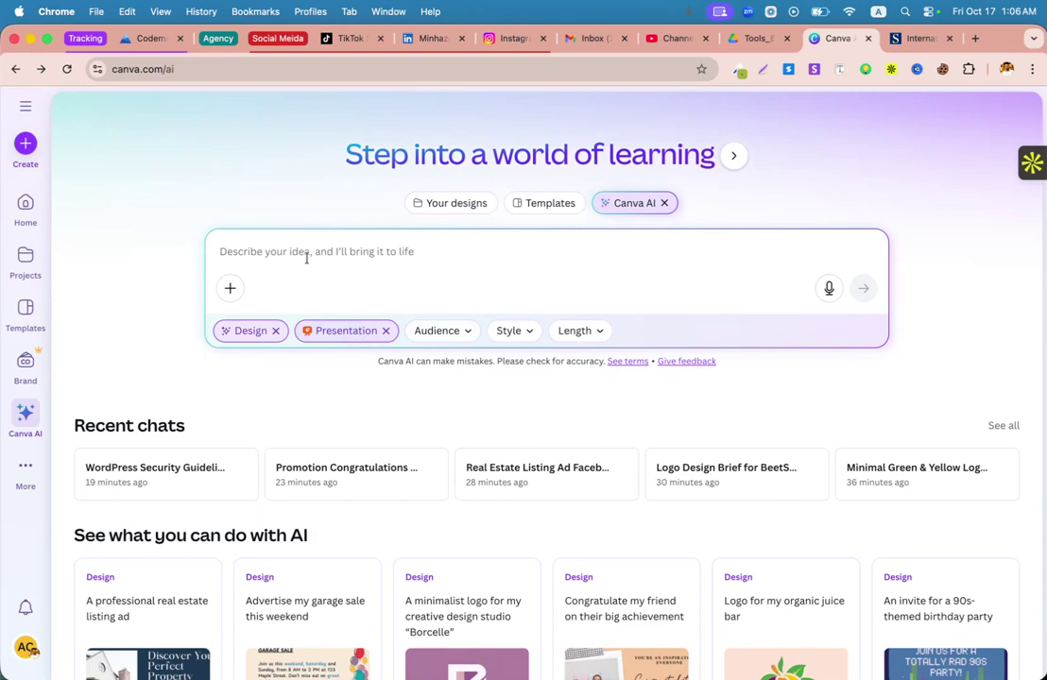
type("Create a presentation on \"freelancing vs job\", focusing on benefits of freelancing, freelance marketplaces, freelancing vs job.")
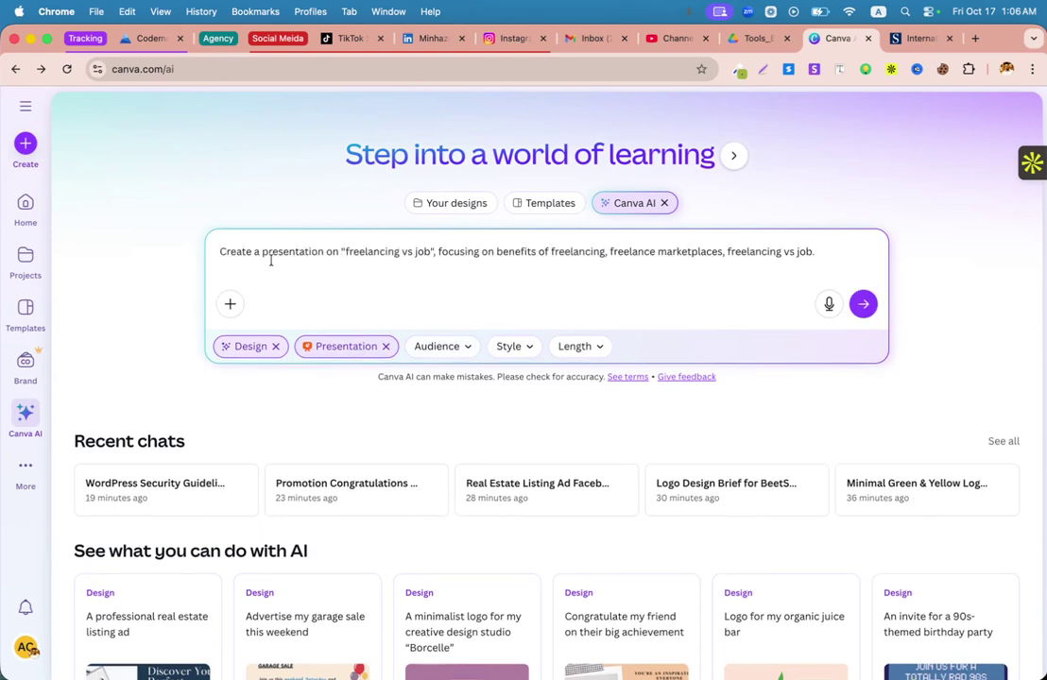
key("BackSpace")
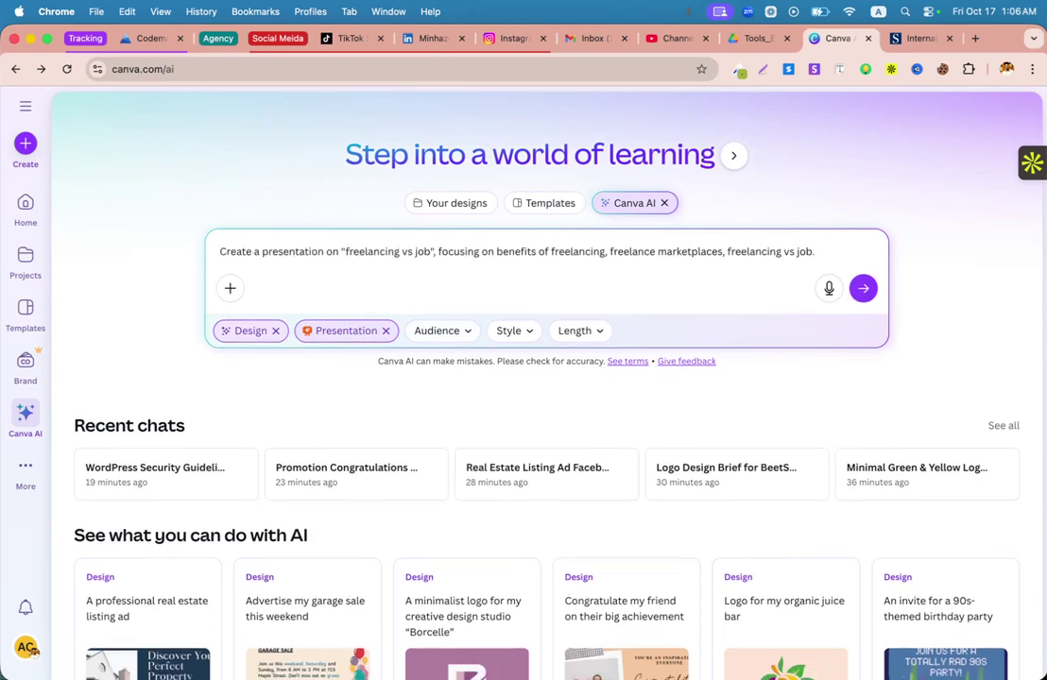
left_click(496, 251)
type("the")
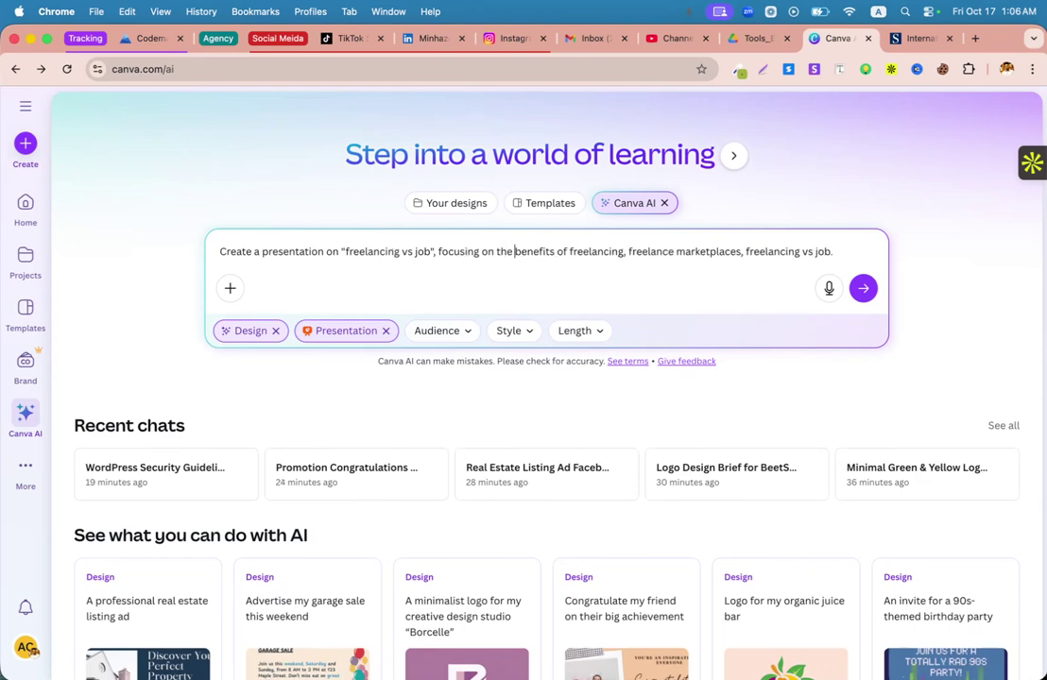
Replace "focusing on" in the prompt with "the slide should have below topic" and put the benefits of freelancing on a new line as item 1
double_click(455, 253)
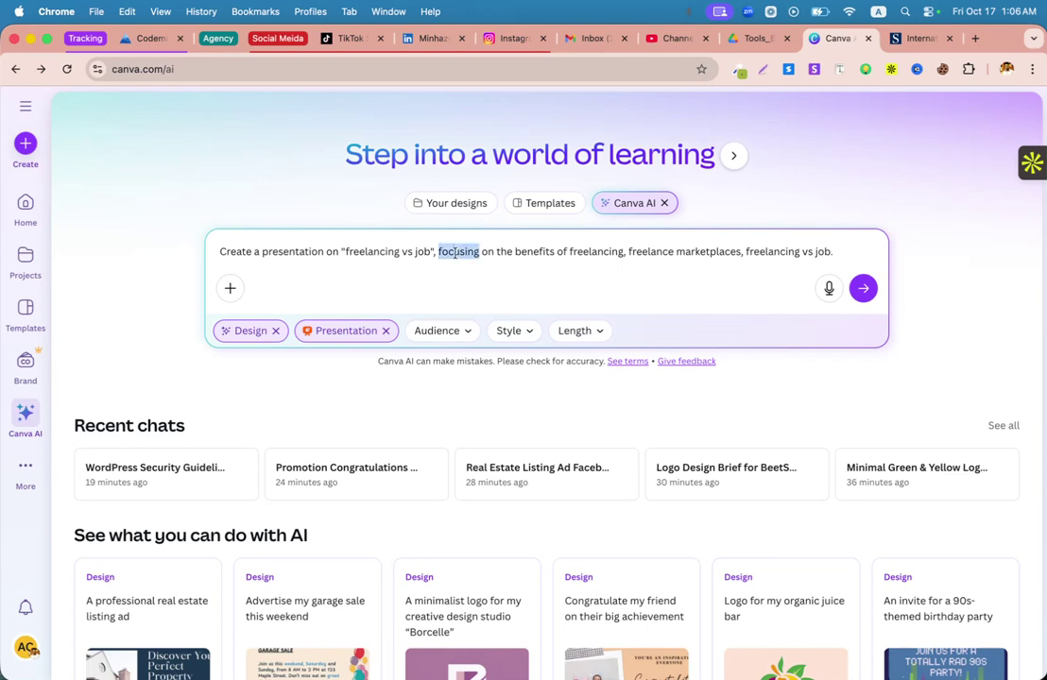
key("shift+alt+Right")
type("the slide sho")
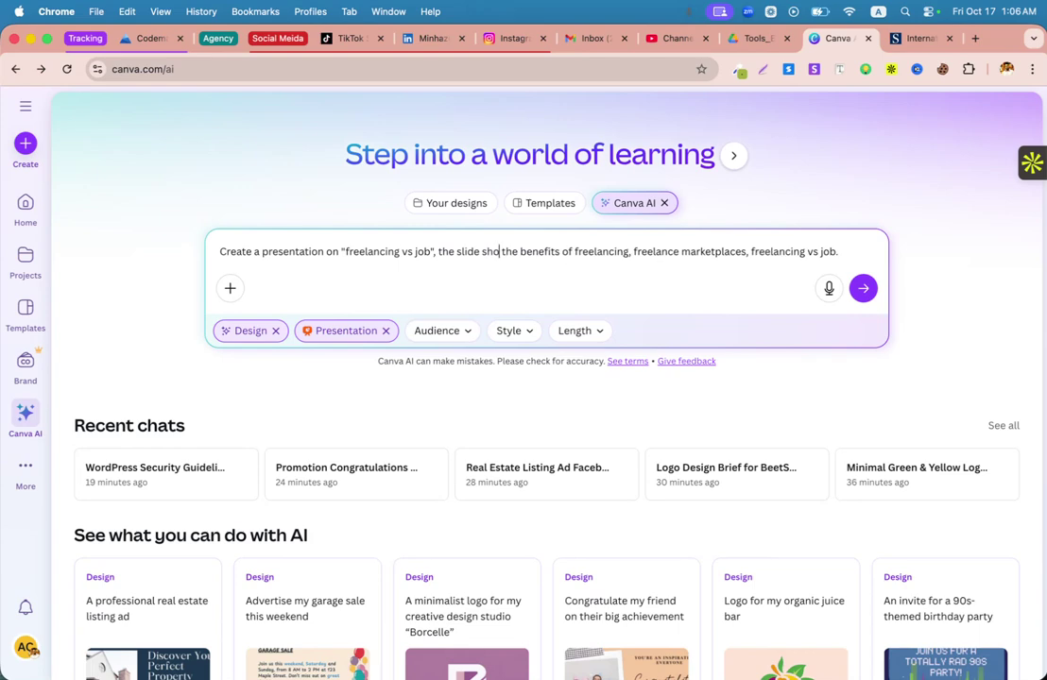
type("uld have")
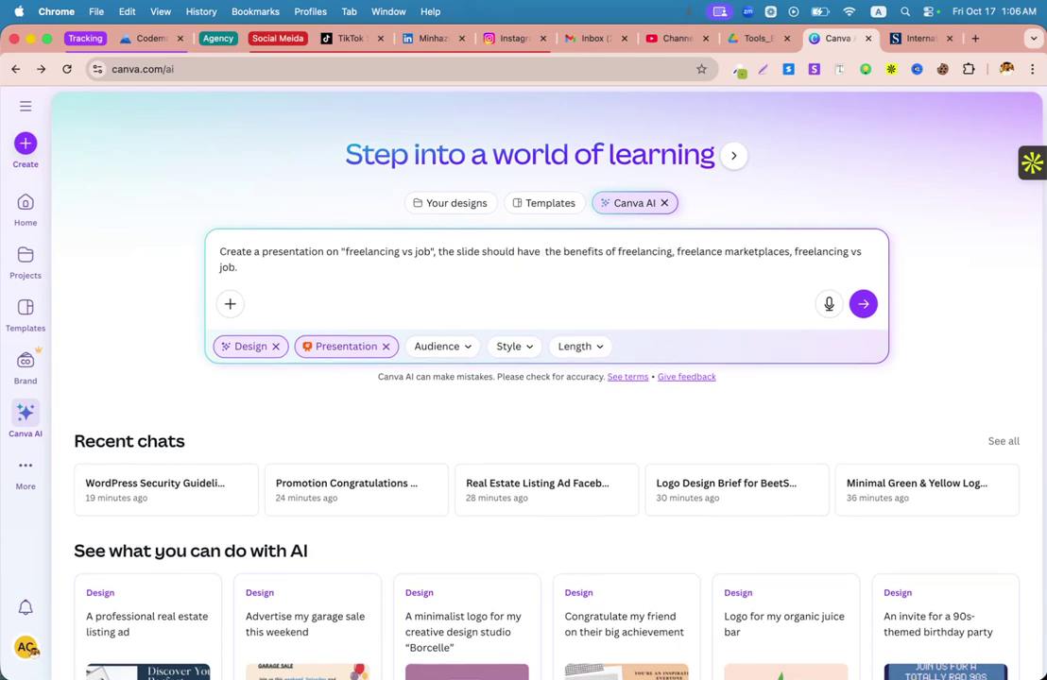
type(" below topic")
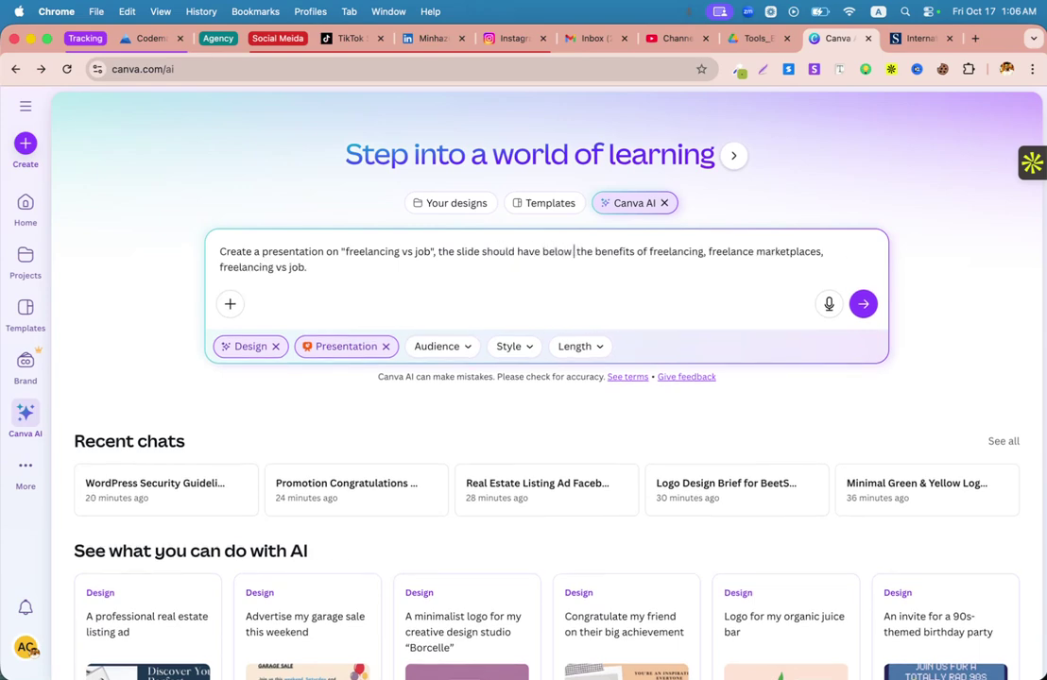
key("shift+Return")
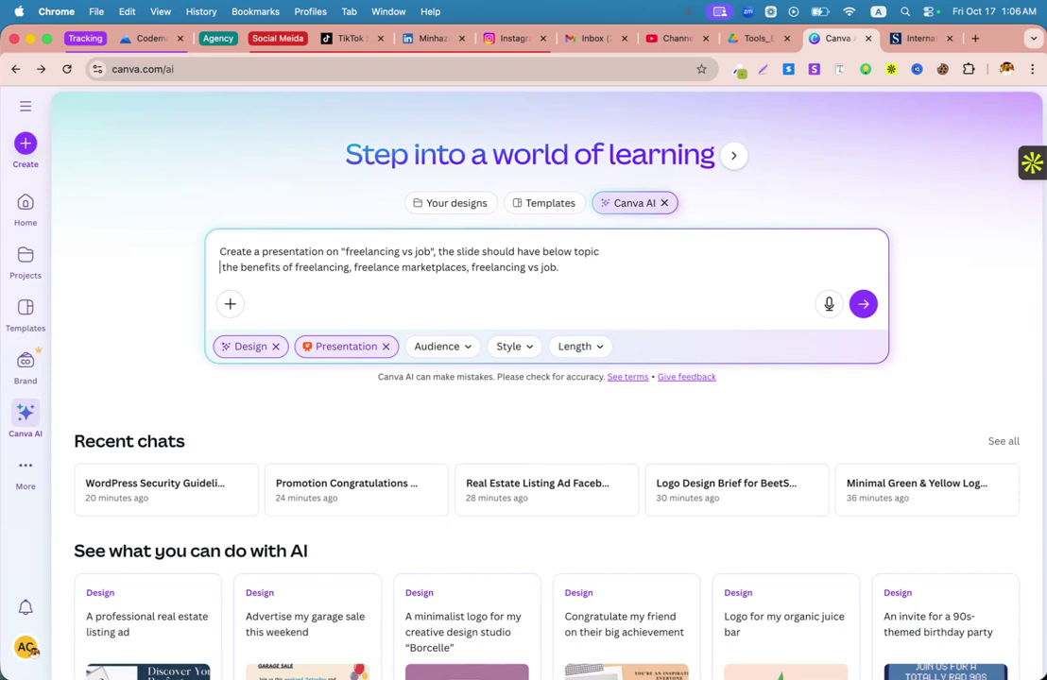
type("1.")
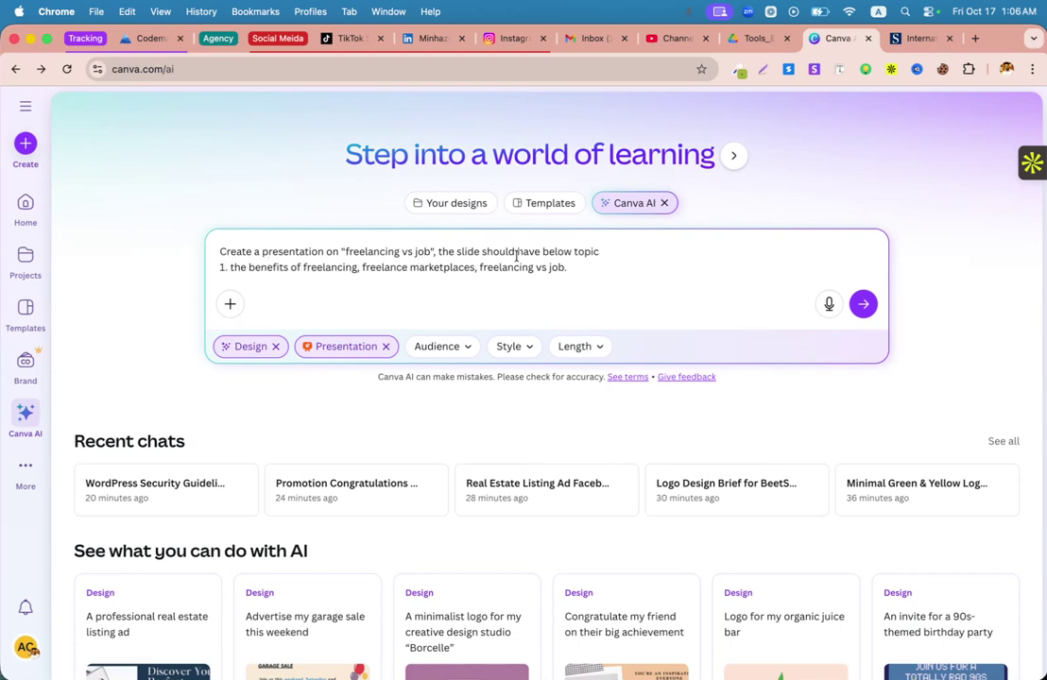
Split the remaining topics into items "2. freelance marketplaces name and how they work," and "3. freelancing vs job." on separate lines
left_click(363, 267)
key("shift+Return")
type("2. freelance")
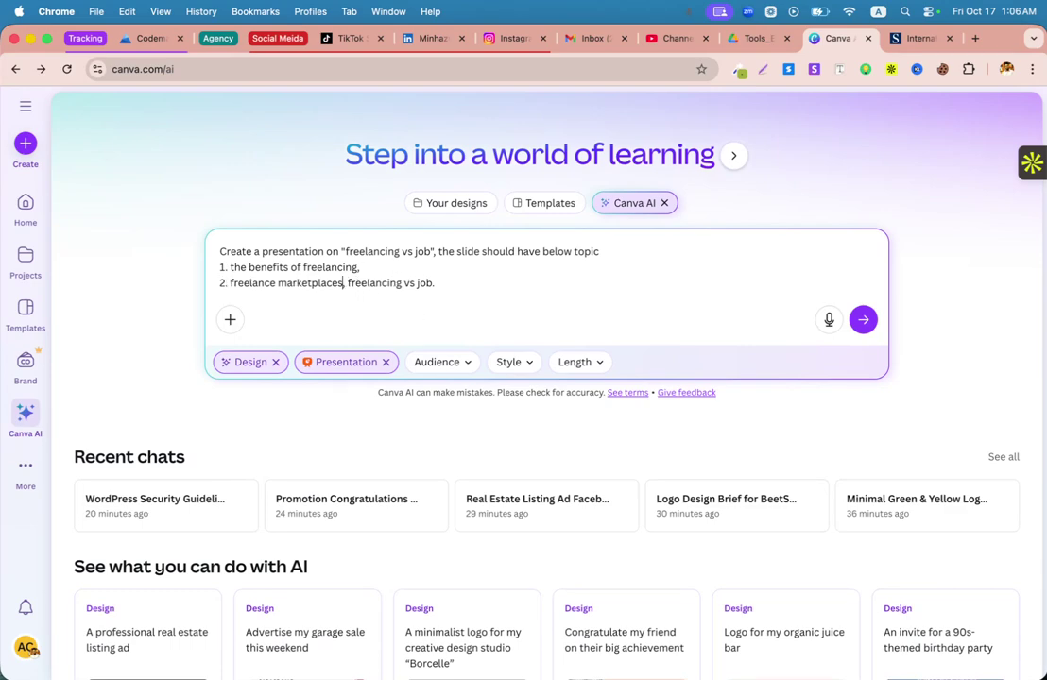
type(" marketplaces name and h")
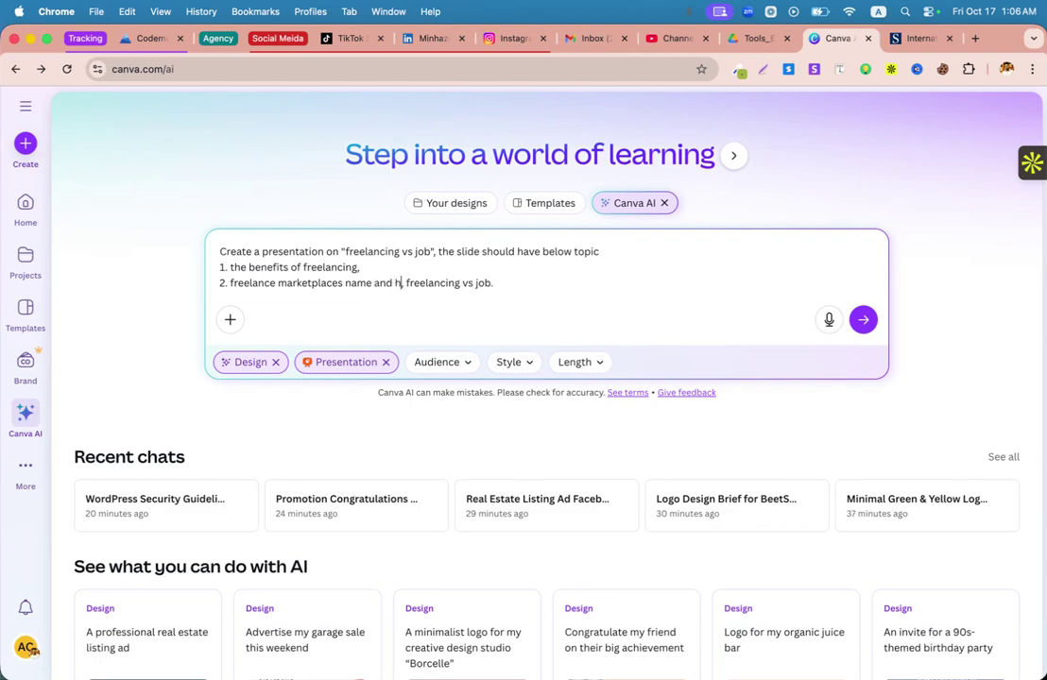
type("ow they work")
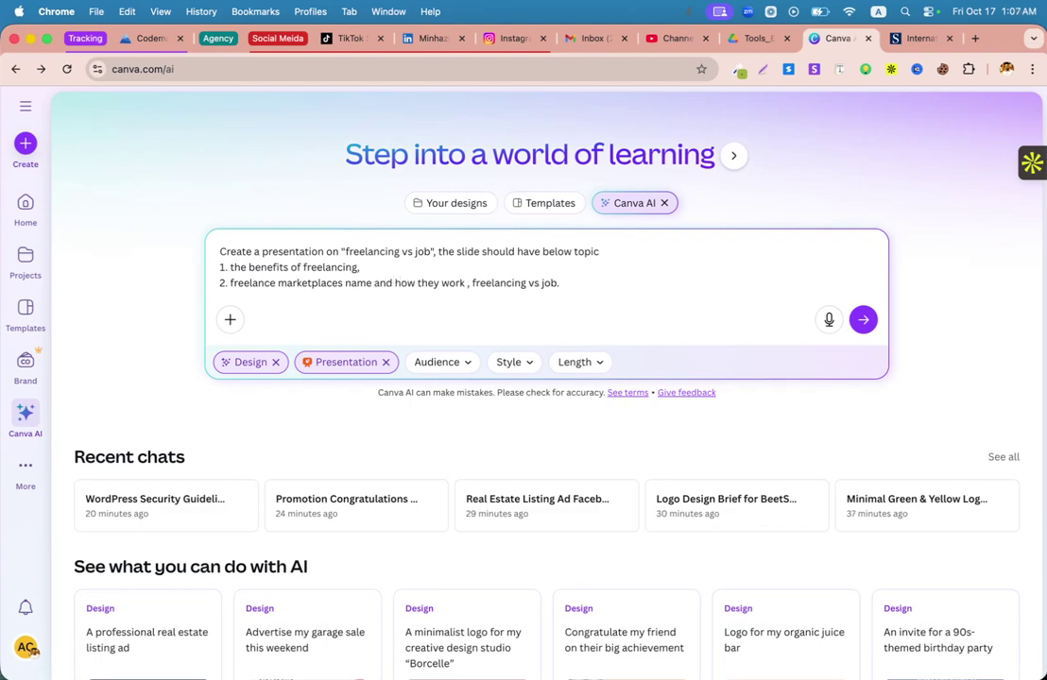
key("BackSpace")
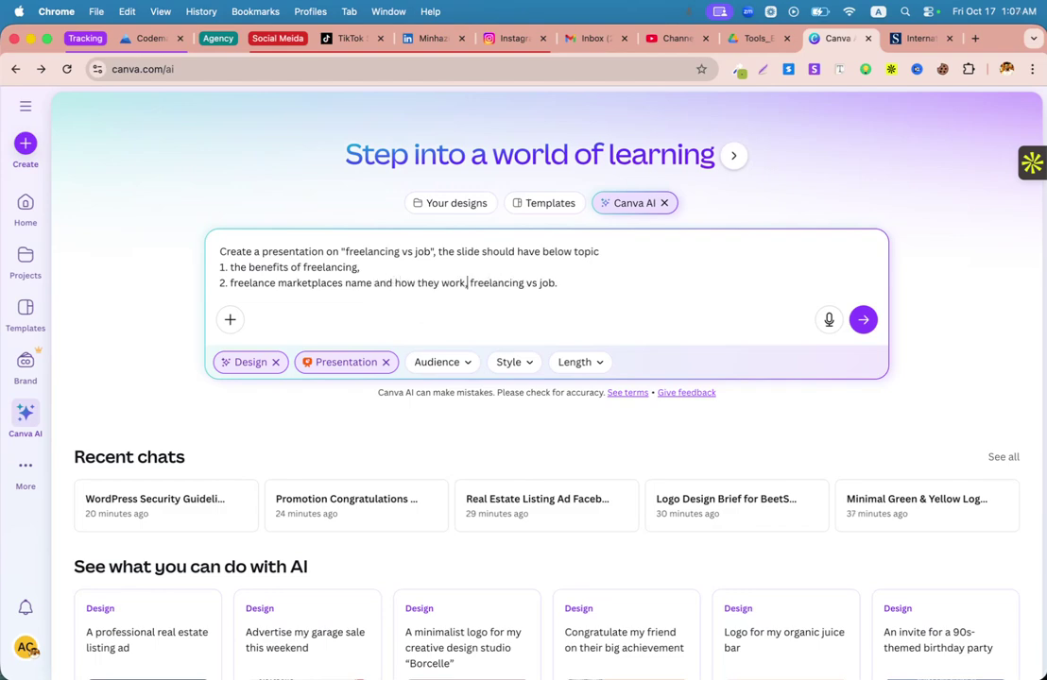
key("shift+Return")
type("3.")
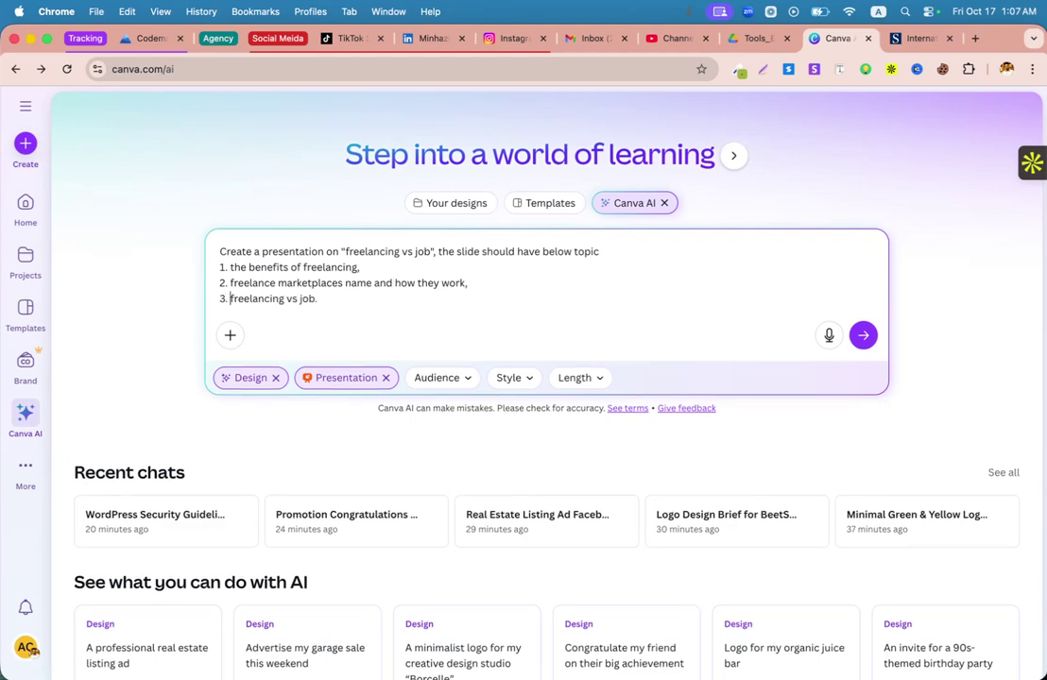
left_click(386, 296)
left_click_drag(250, 267, 359, 268)
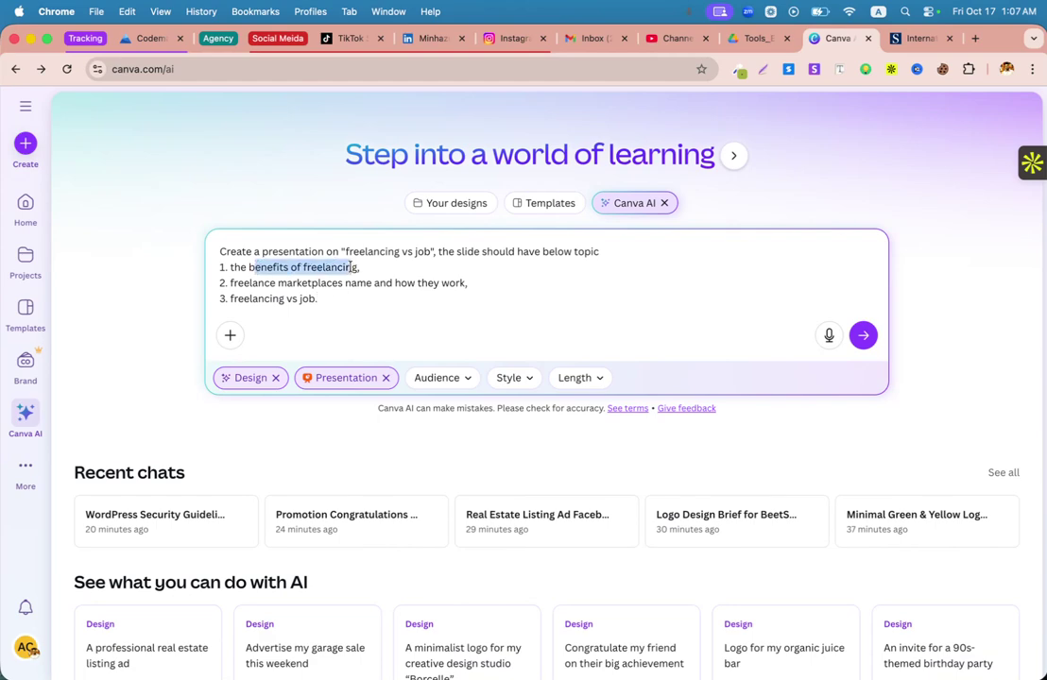
left_click(243, 283)
left_click_drag(243, 284, 402, 285)
left_click(400, 284)
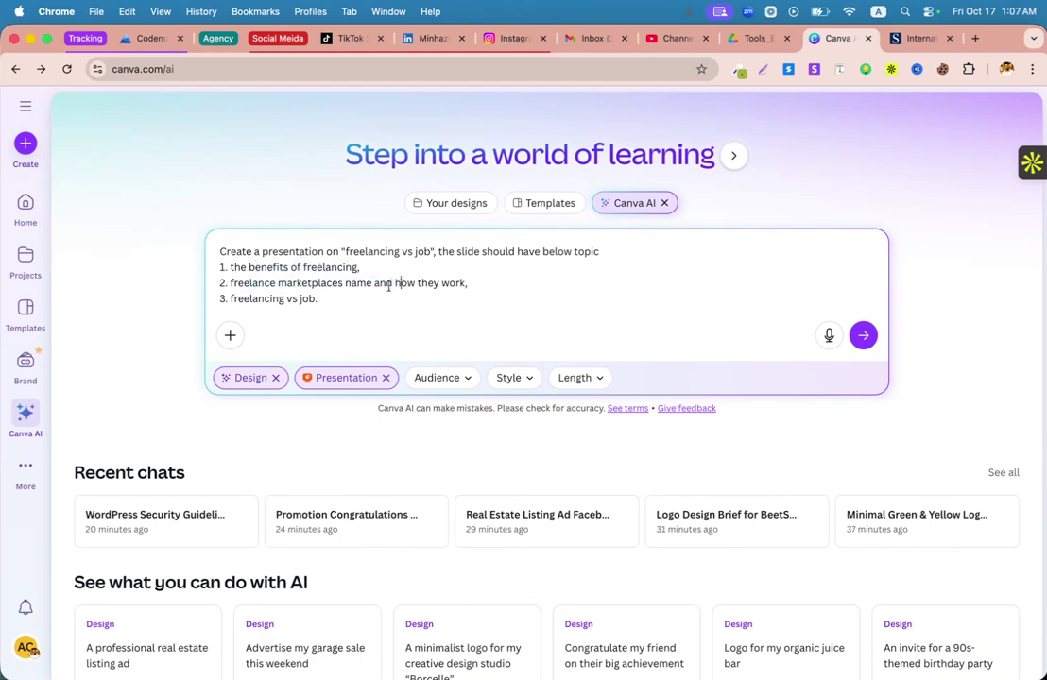
Add "4. Pros and cons and verdict of freelancing" as the last topic in the prompt's list
key("shift+Return")
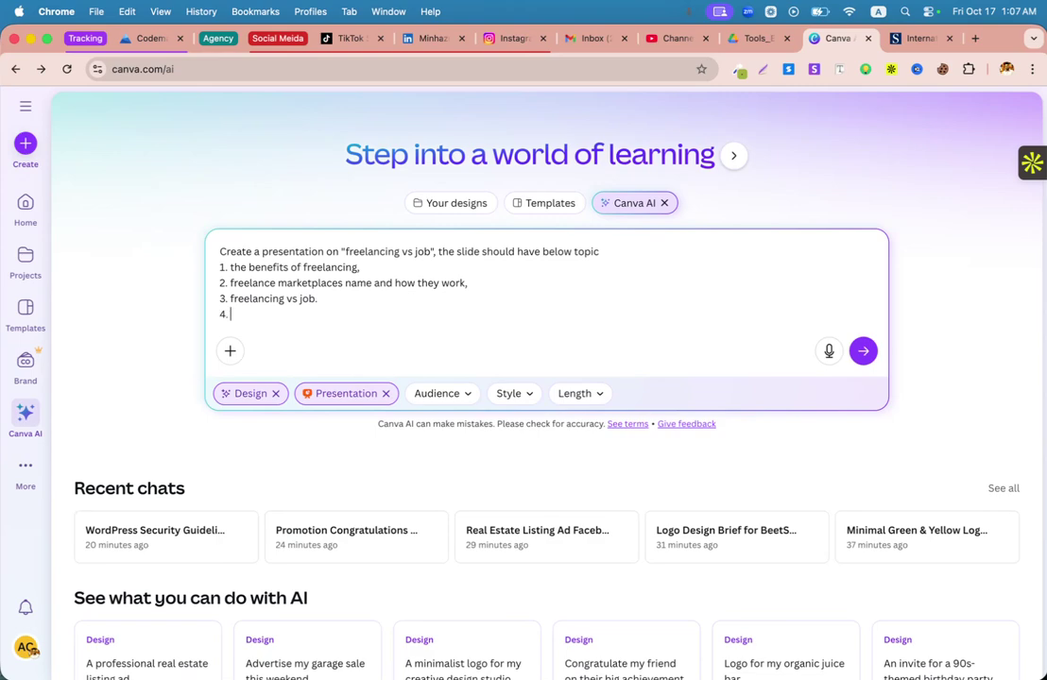
type("4. Pros and cons and verdi")
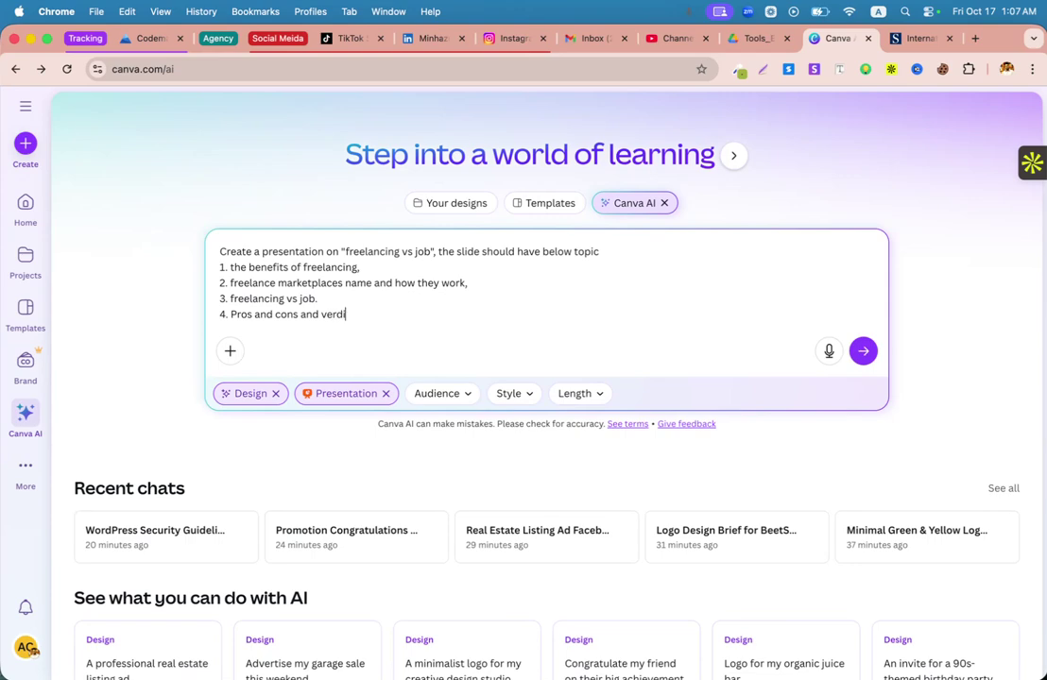
type("ct of freelancing")
double_click(340, 315)
left_click(416, 313)
Add "the presentation should be minimal and easy words need to be used" below the list, after a blank line, and submit the prompt
key("shift+Return")
key("shift+Return")
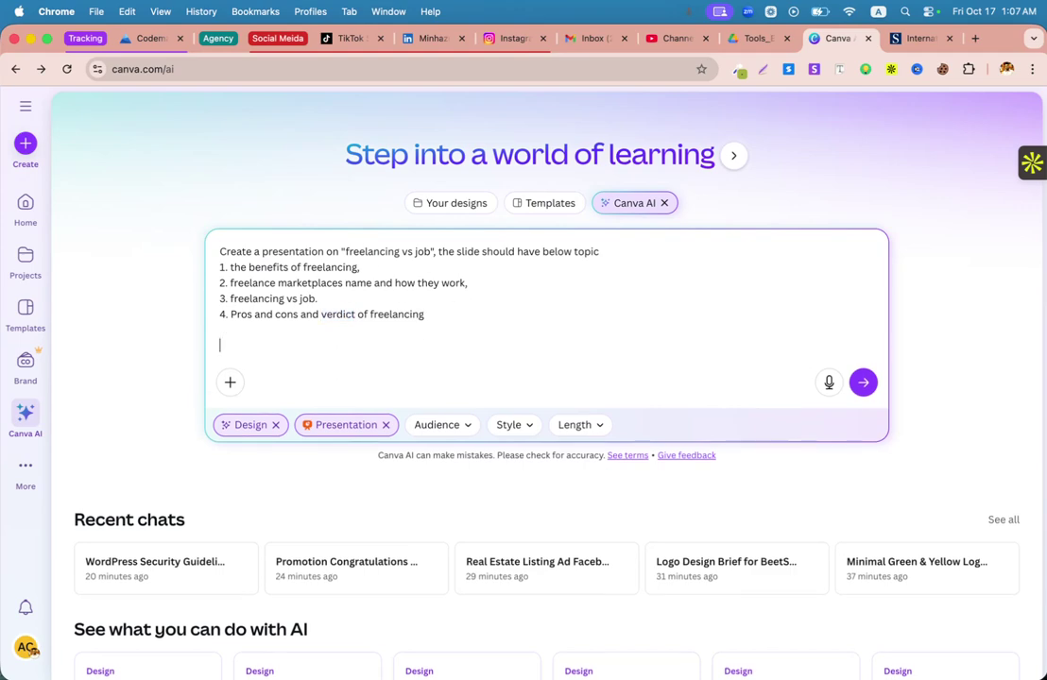
type("the prer")
type("entation shpould")
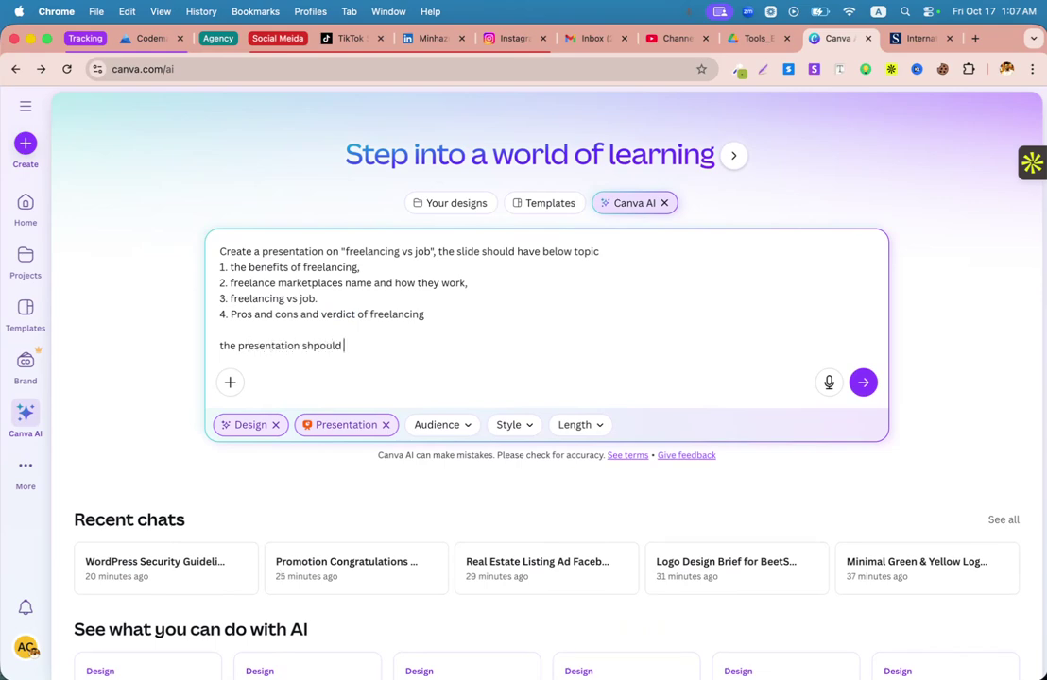
key("BackSpace")
key("BackSpace")
key("BackSpace")
key("BackSpace")
type("ould be minimal and easy words ")
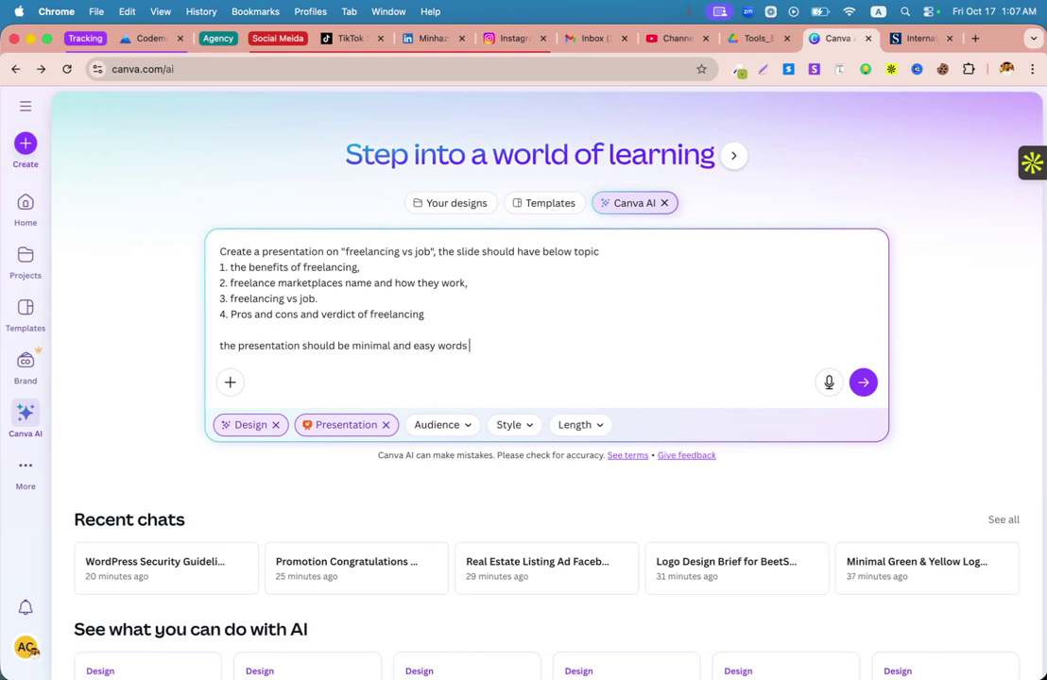
type("need to be used")
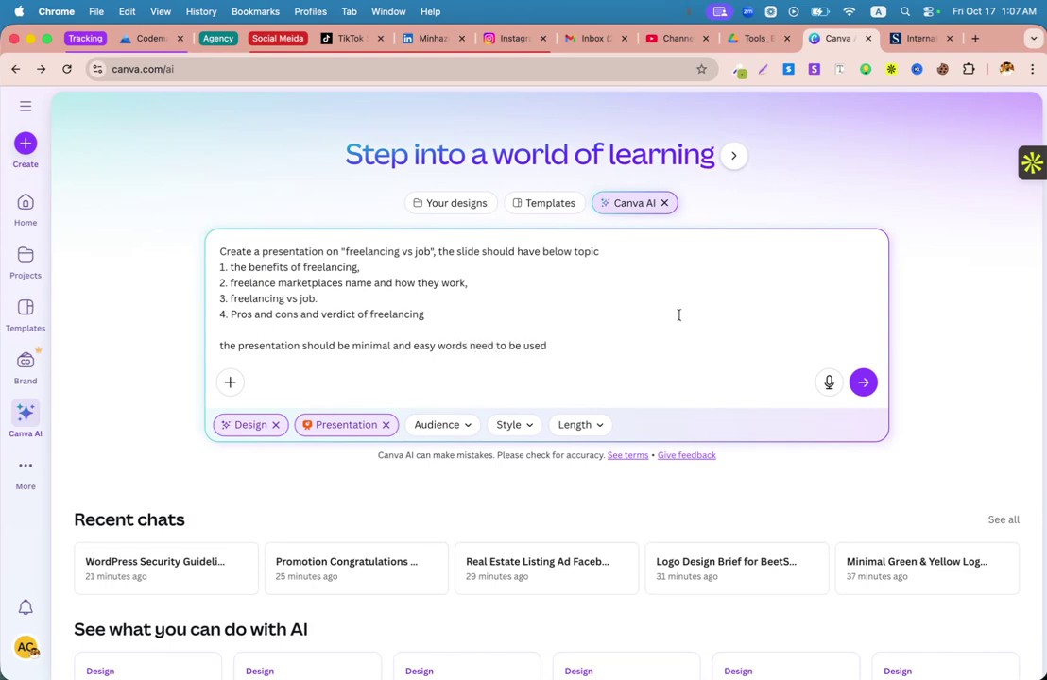
left_click(863, 382)
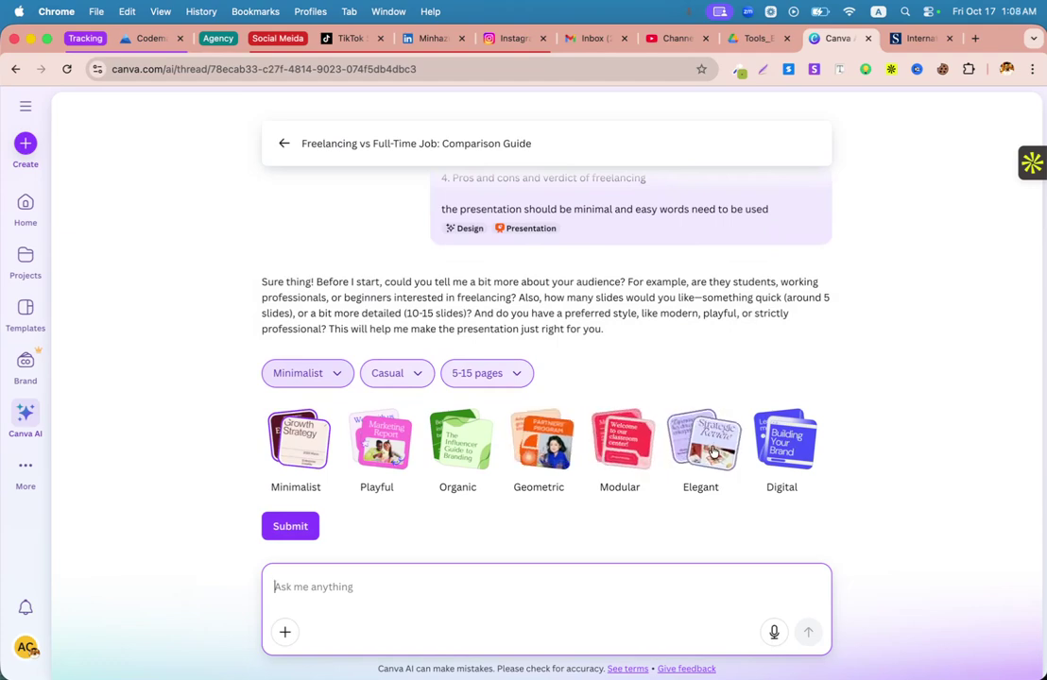
Pick the Minimalist style and submit the presentation preferences with a Casual audience and 5-15 pages
left_click(315, 457)
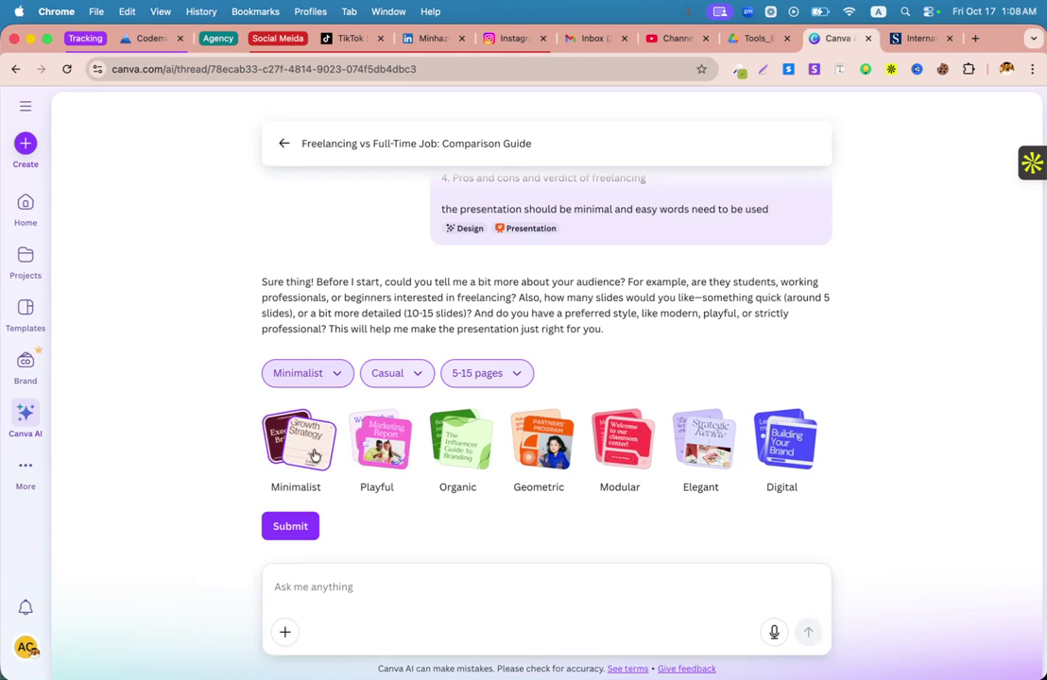
left_click(295, 526)
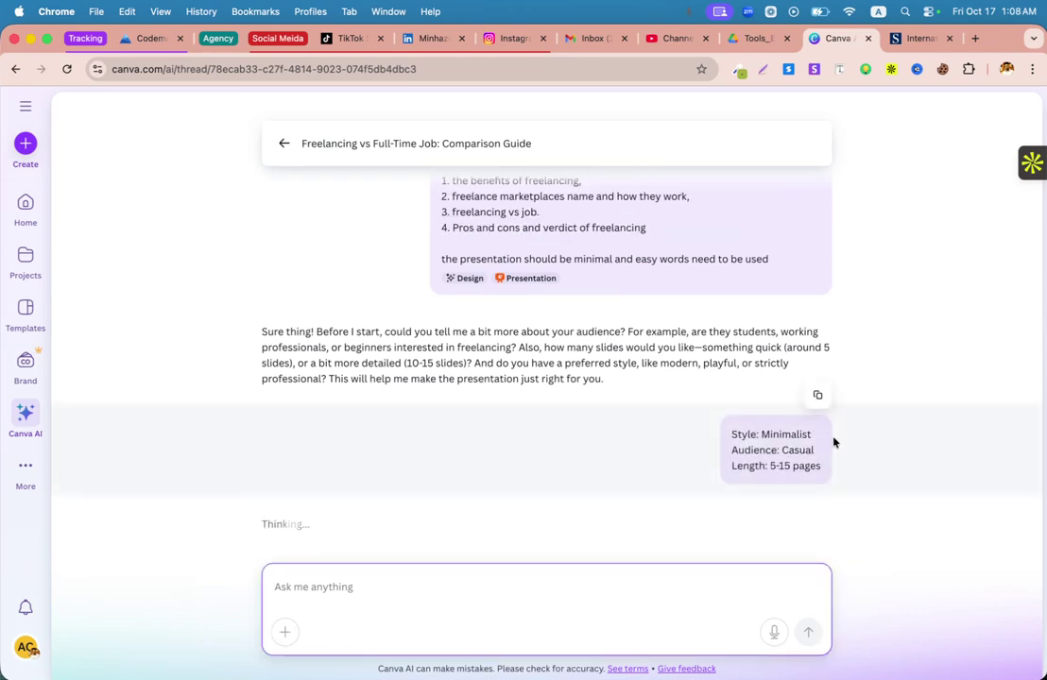
left_click_drag(835, 473, 770, 467)
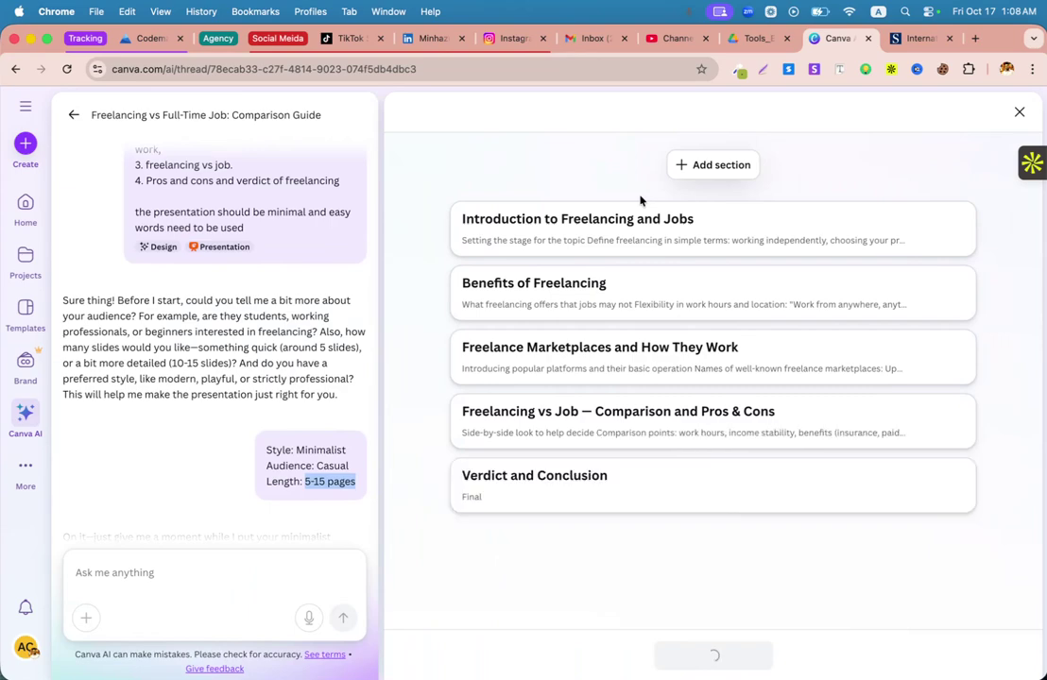
Expand each section of the generated outline, from the introduction to the verdict and conclusion, and review its key ideas
left_click(581, 223)
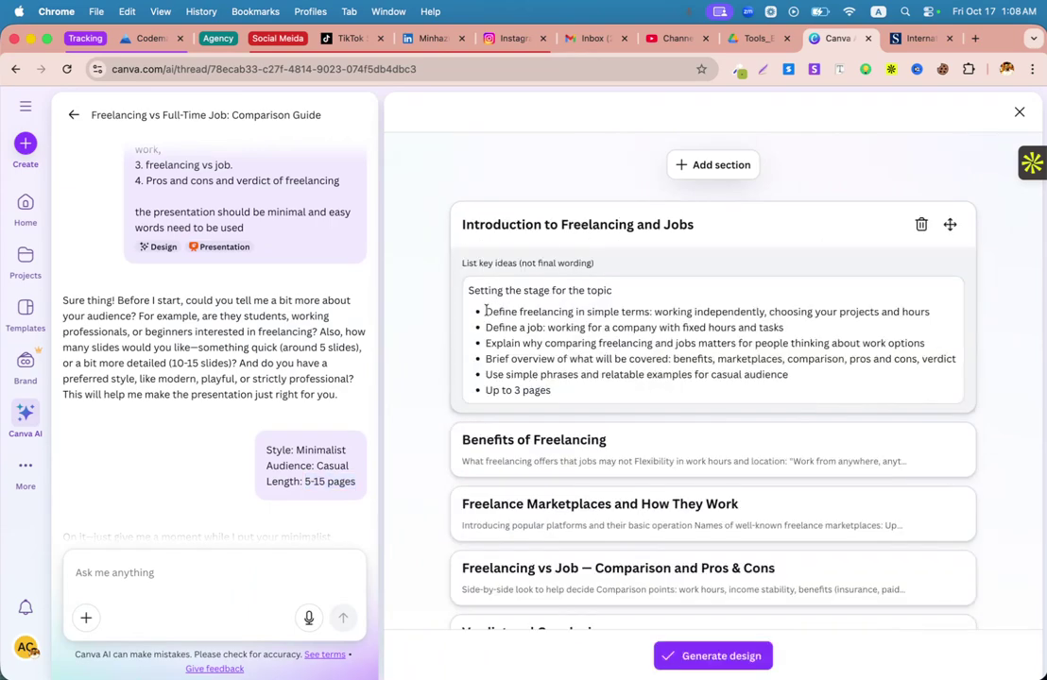
left_click_drag(485, 311, 759, 308)
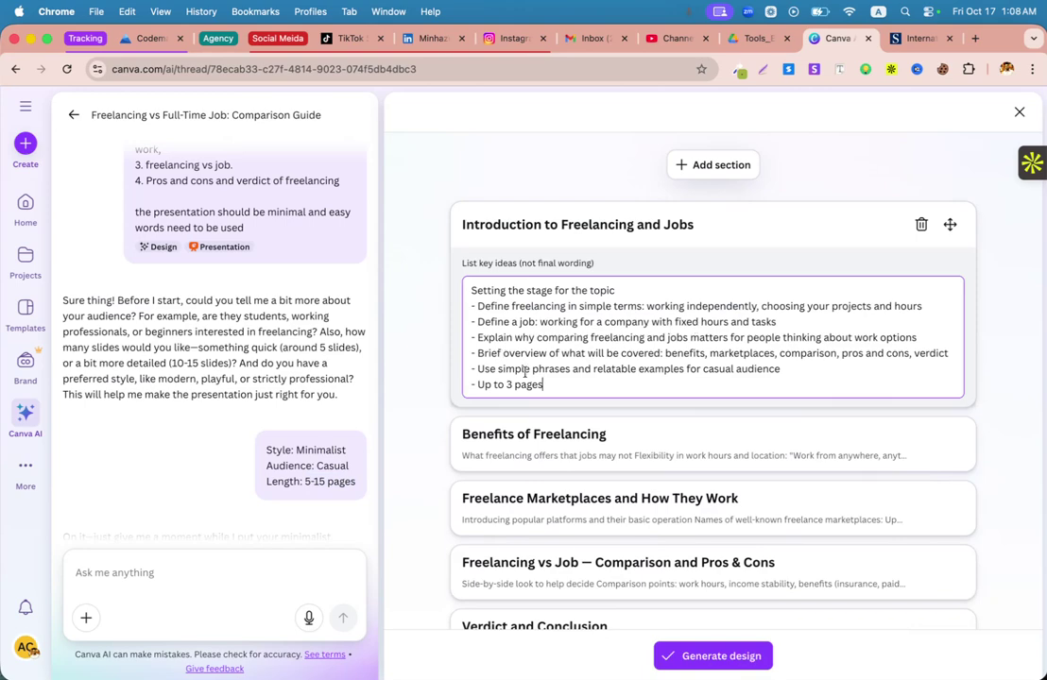
left_click(540, 440)
scroll(573, 360, "down", 2)
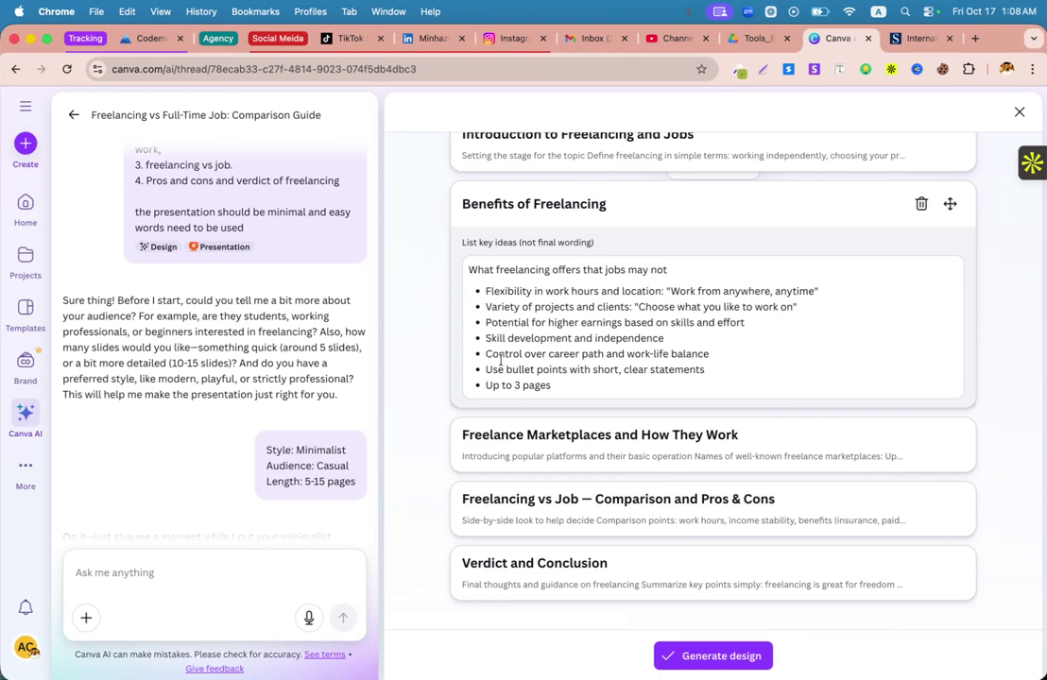
left_click(556, 434)
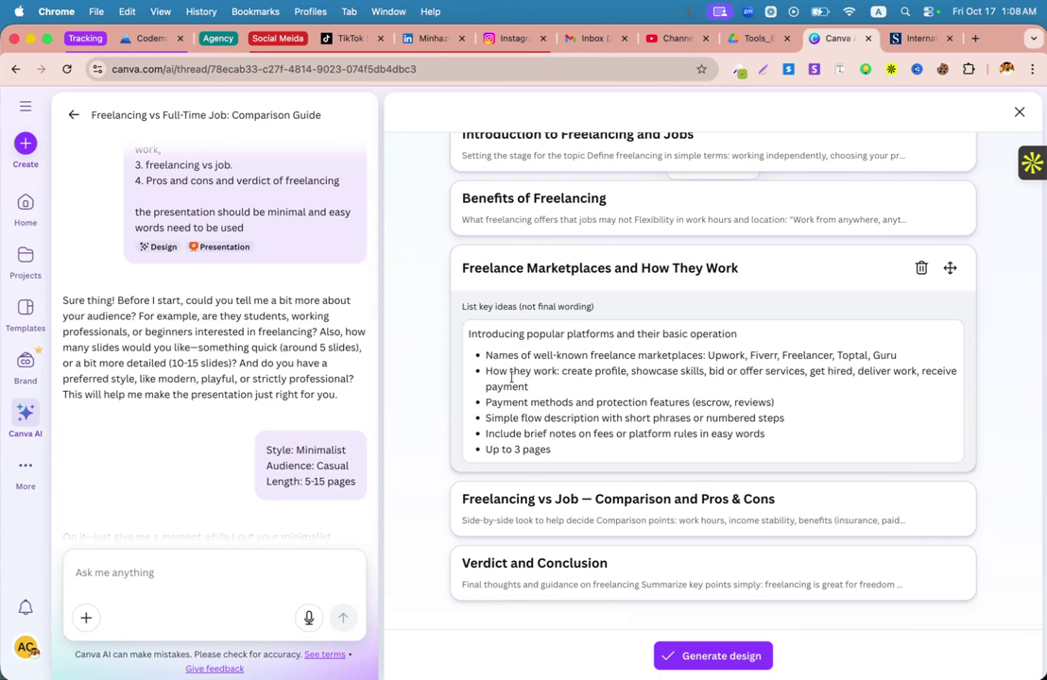
left_click_drag(561, 372, 702, 377)
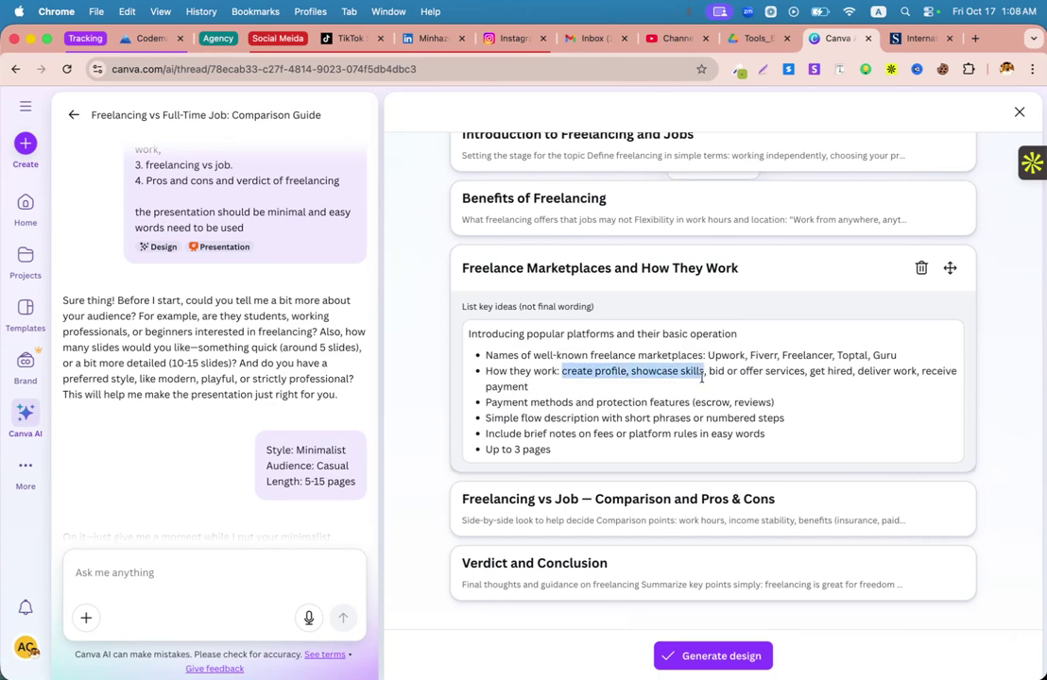
left_click(702, 377)
scroll(564, 391, "down", 2)
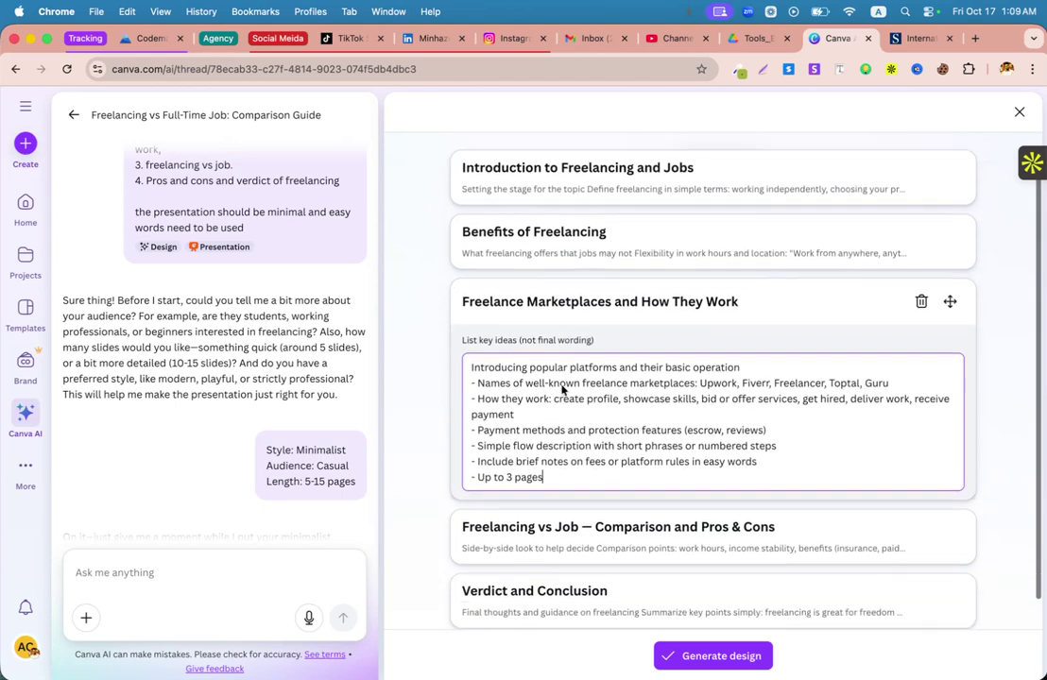
left_click(535, 499)
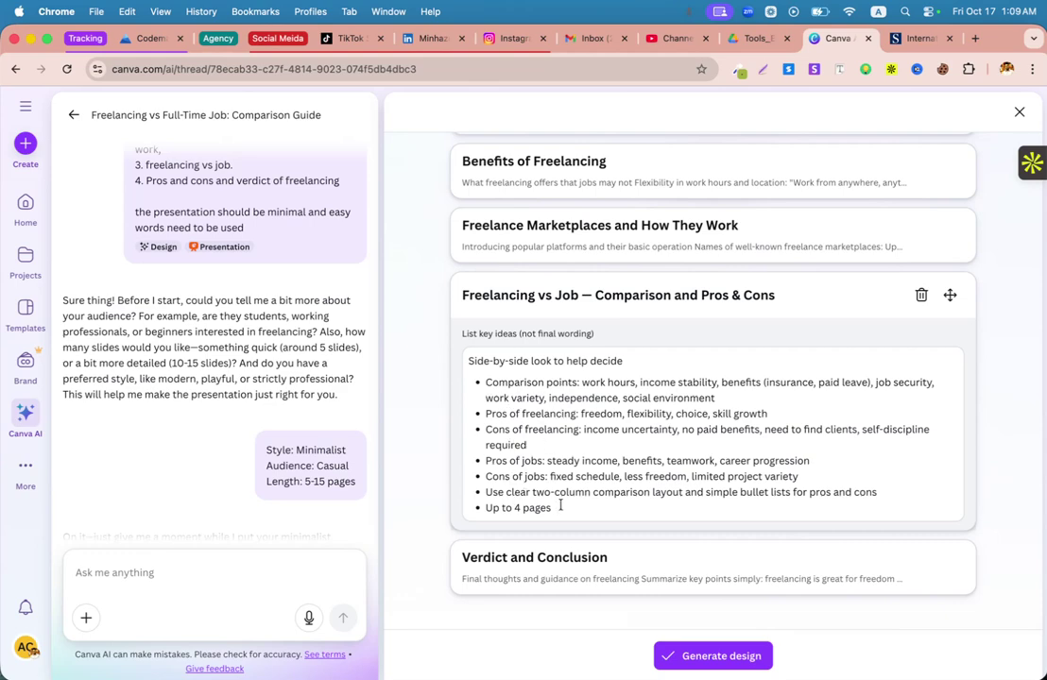
left_click(528, 559)
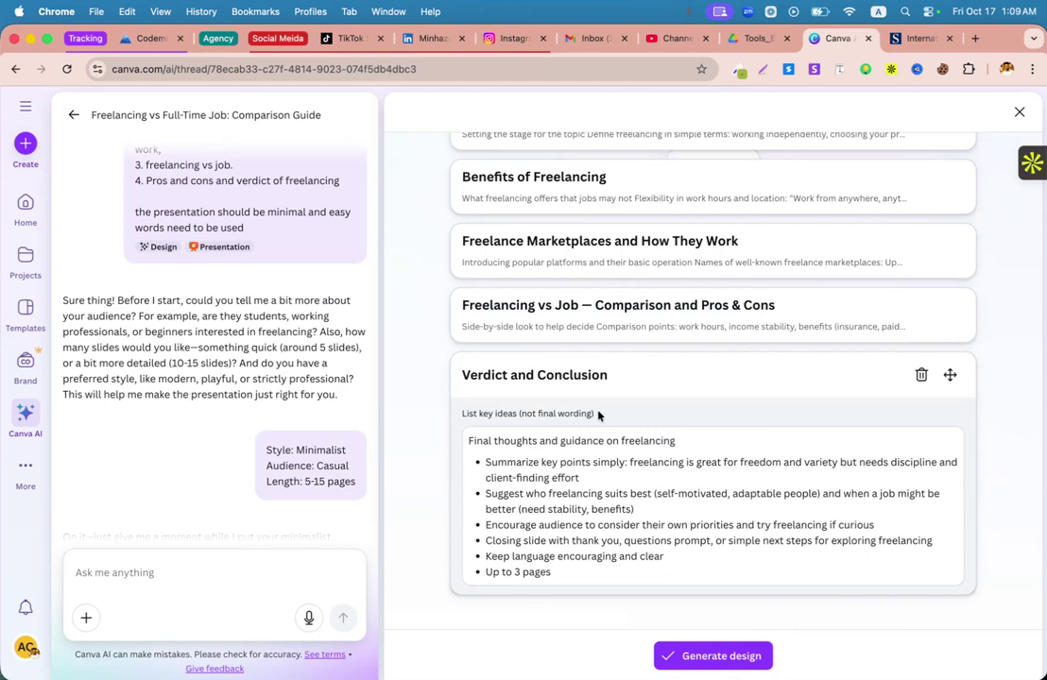
Generate the presentation design from the reviewed outline
left_click(542, 375)
scroll(559, 271, "up", 3)
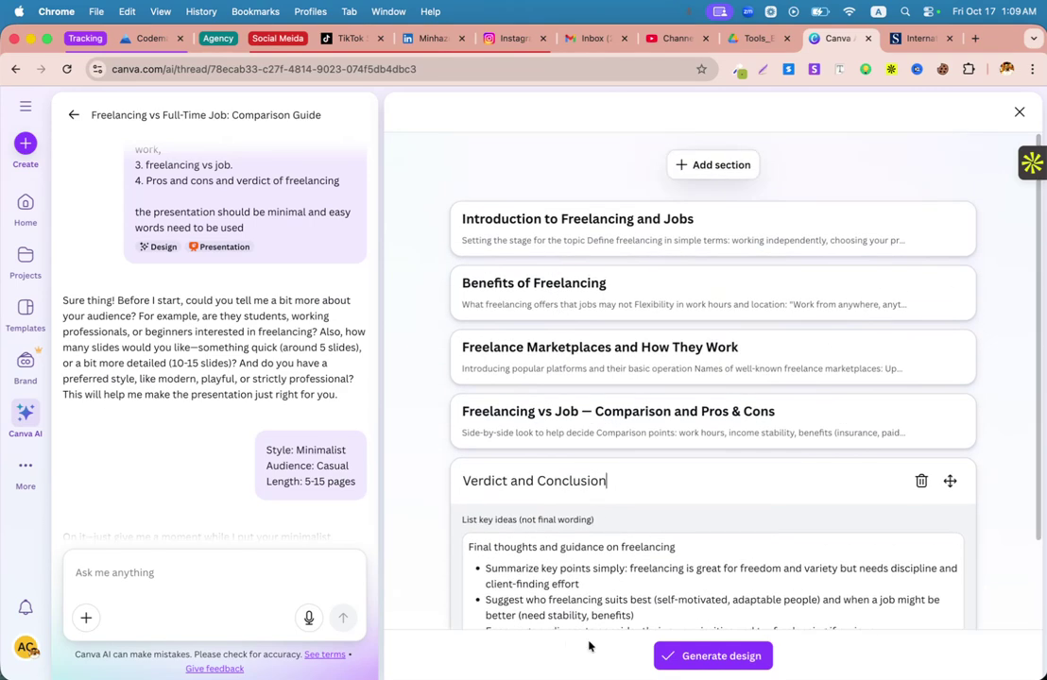
left_click(690, 658)
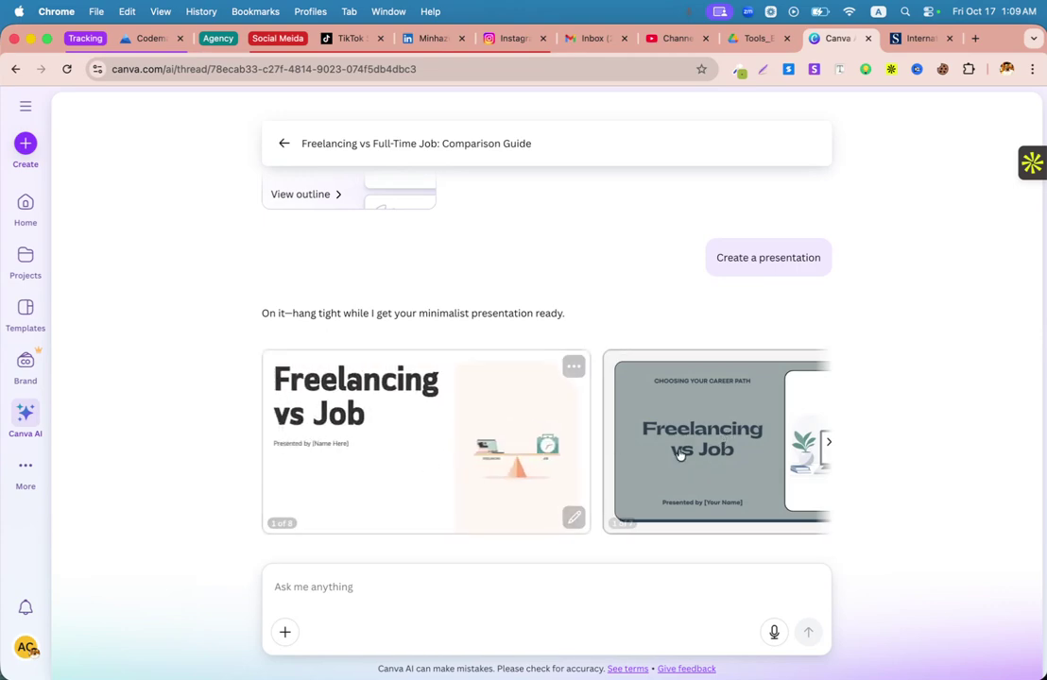
Browse the generated presentation designs and open the first one, with the laptop-and-clock balance illustration on white, for editing
scroll(641, 468, "right", 1)
scroll(641, 468, "right", 5)
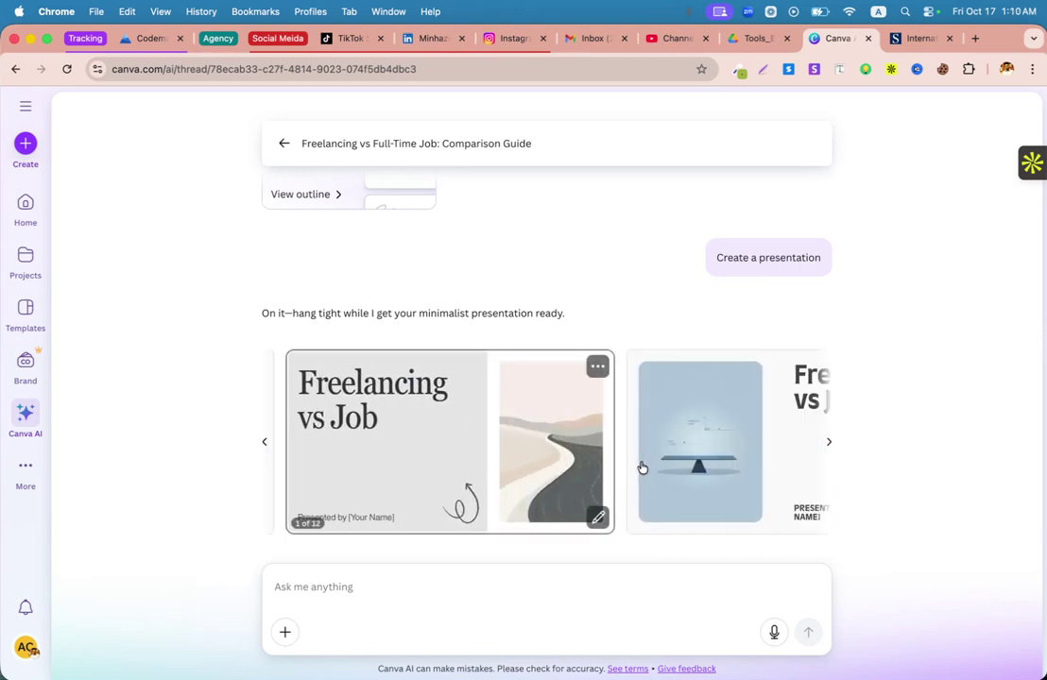
scroll(641, 467, "left", 6)
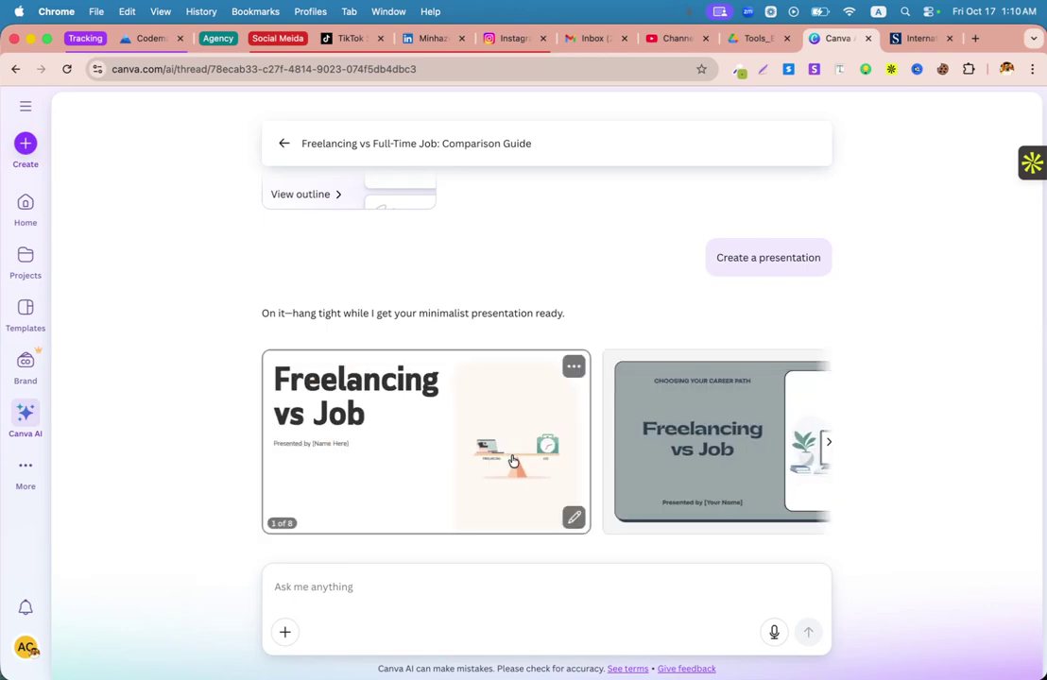
left_click(574, 366)
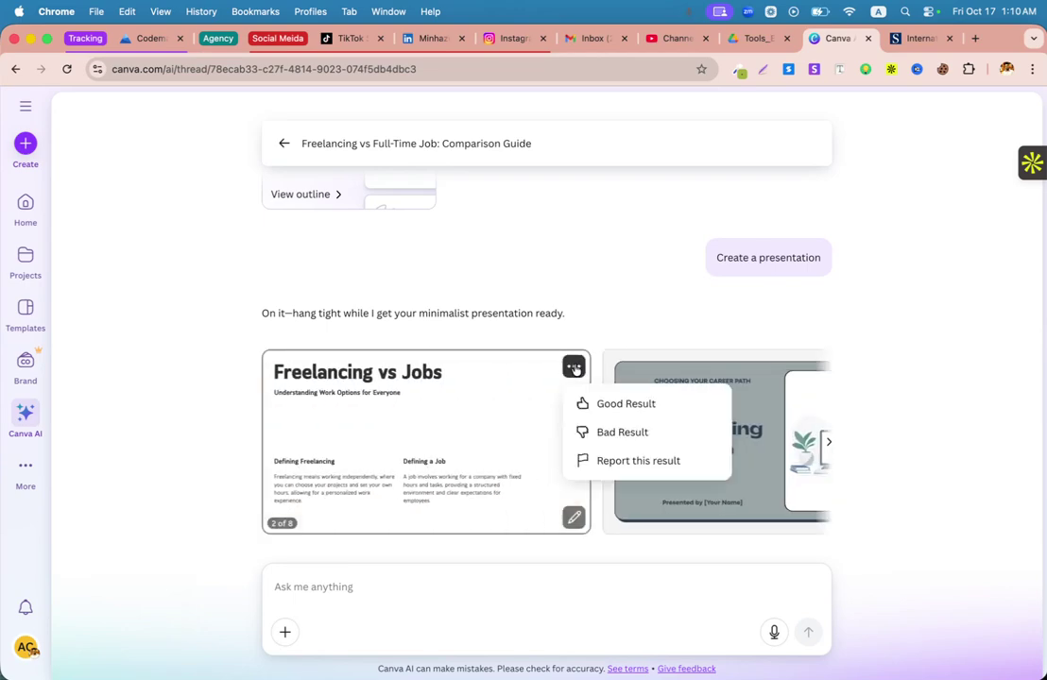
left_click(837, 388)
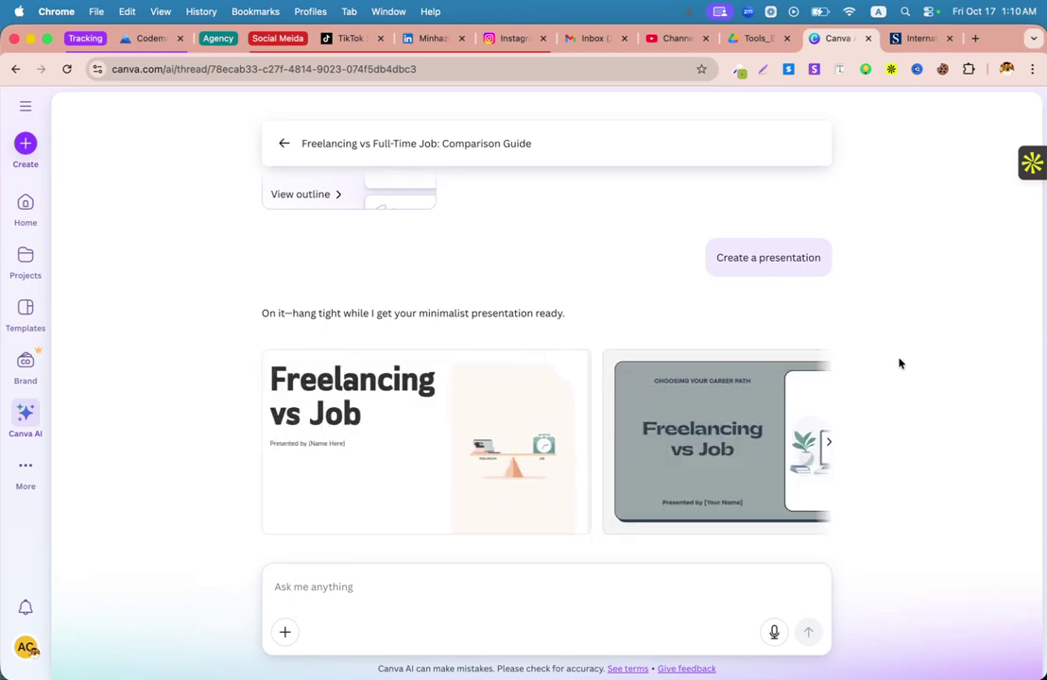
left_click(462, 440)
left_click(948, 118)
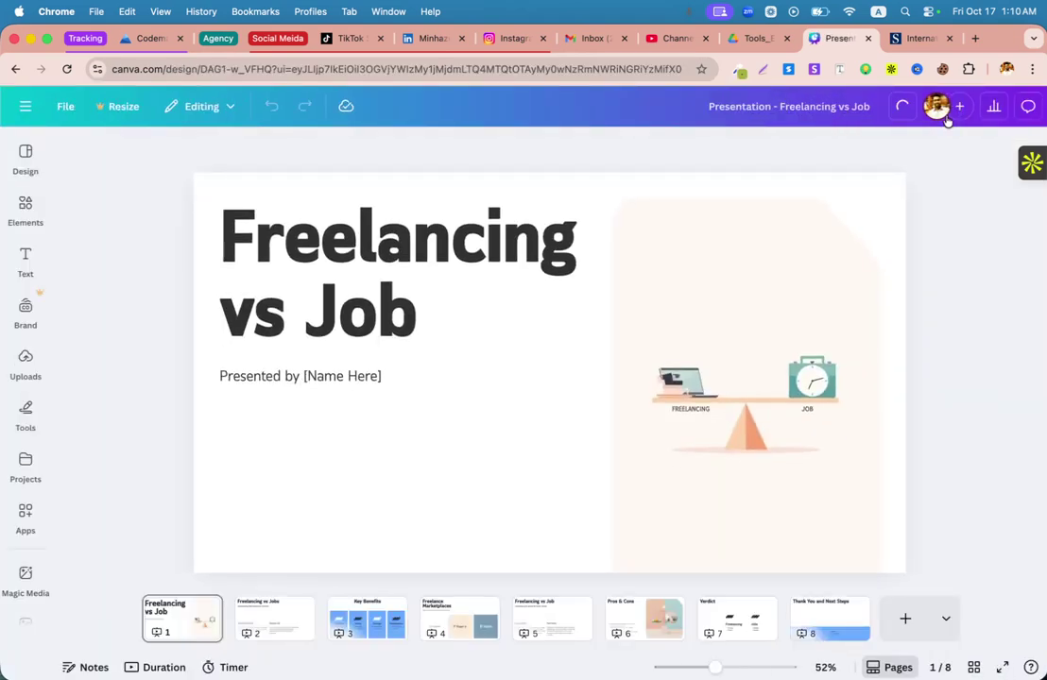
Apply Smart Crop to the balance illustration on the cover slide and close the crop settings
left_click(355, 309)
left_click(734, 389)
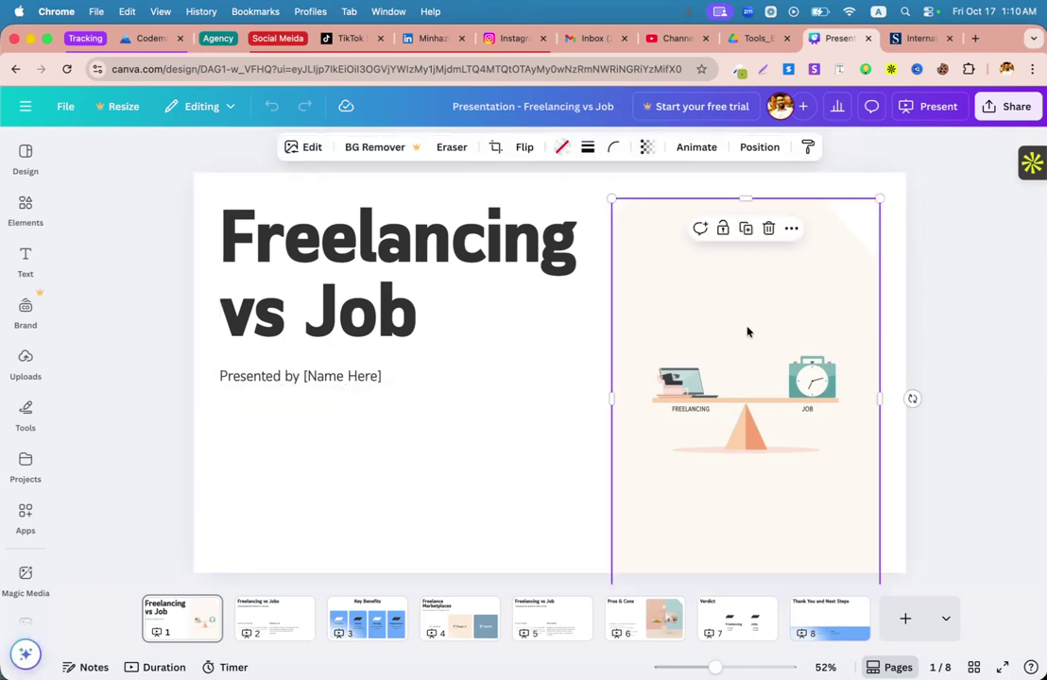
left_click(792, 229)
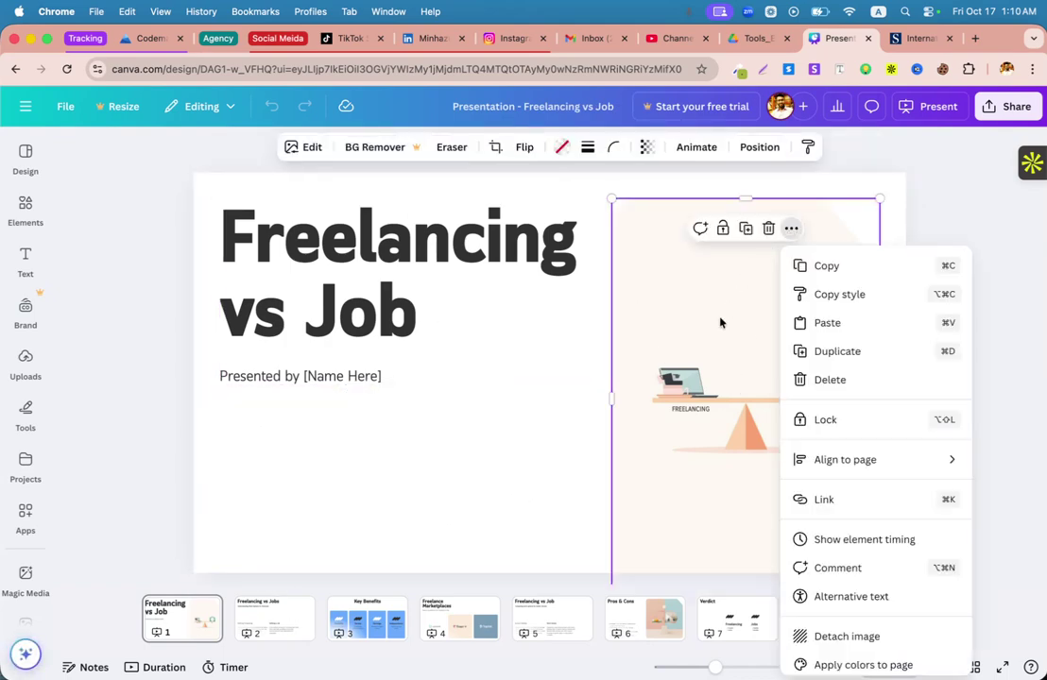
left_click(713, 352)
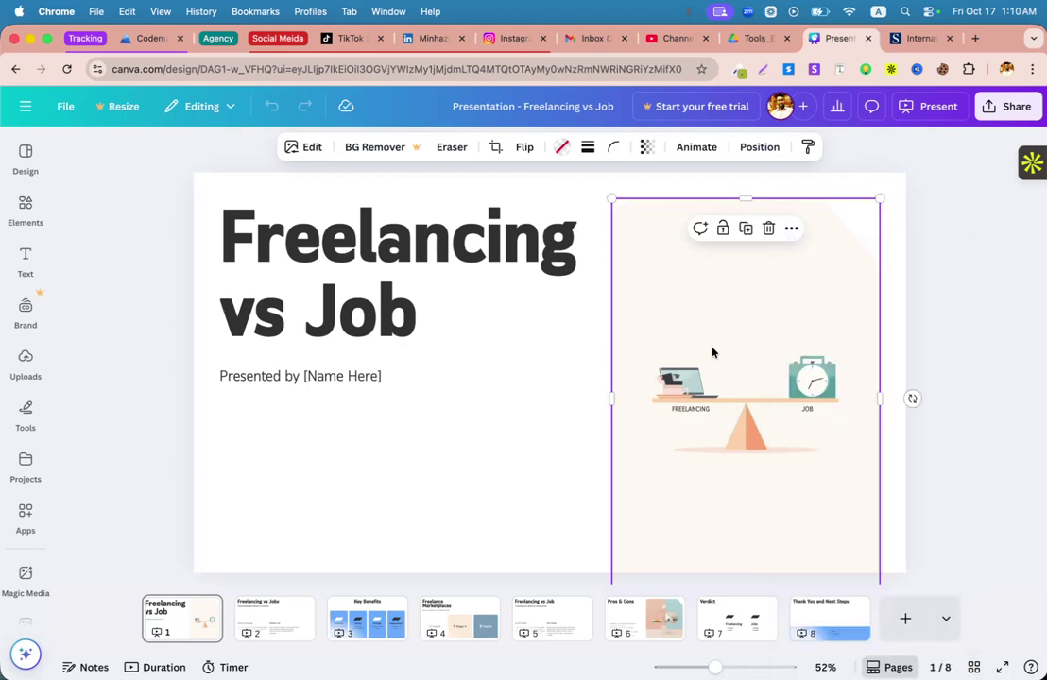
double_click(726, 401)
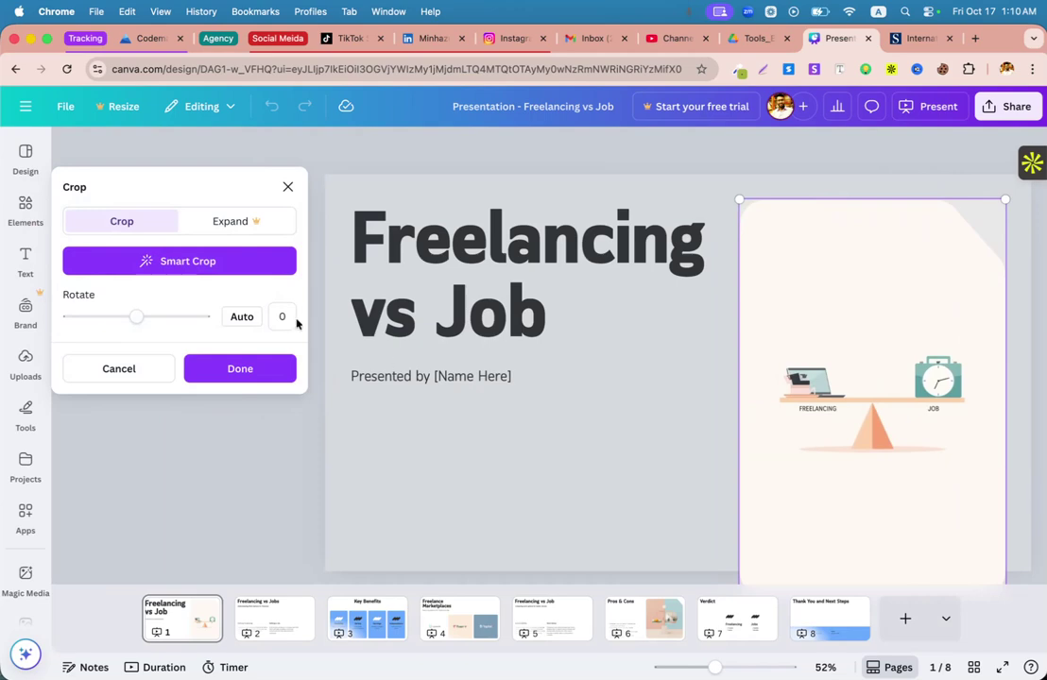
left_click(214, 264)
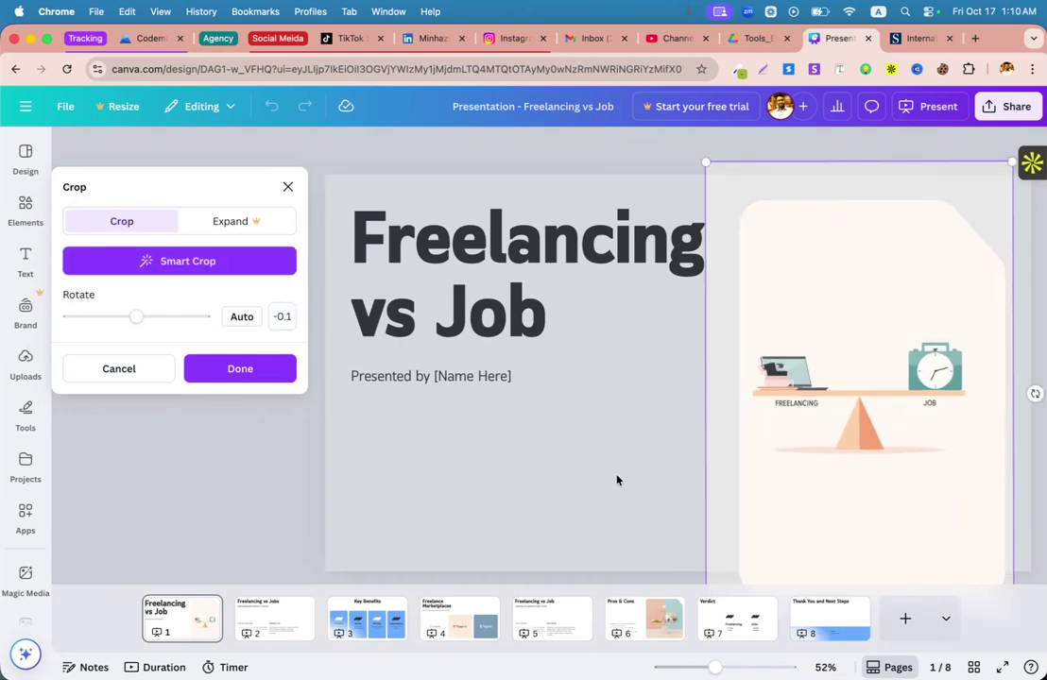
left_click(288, 187)
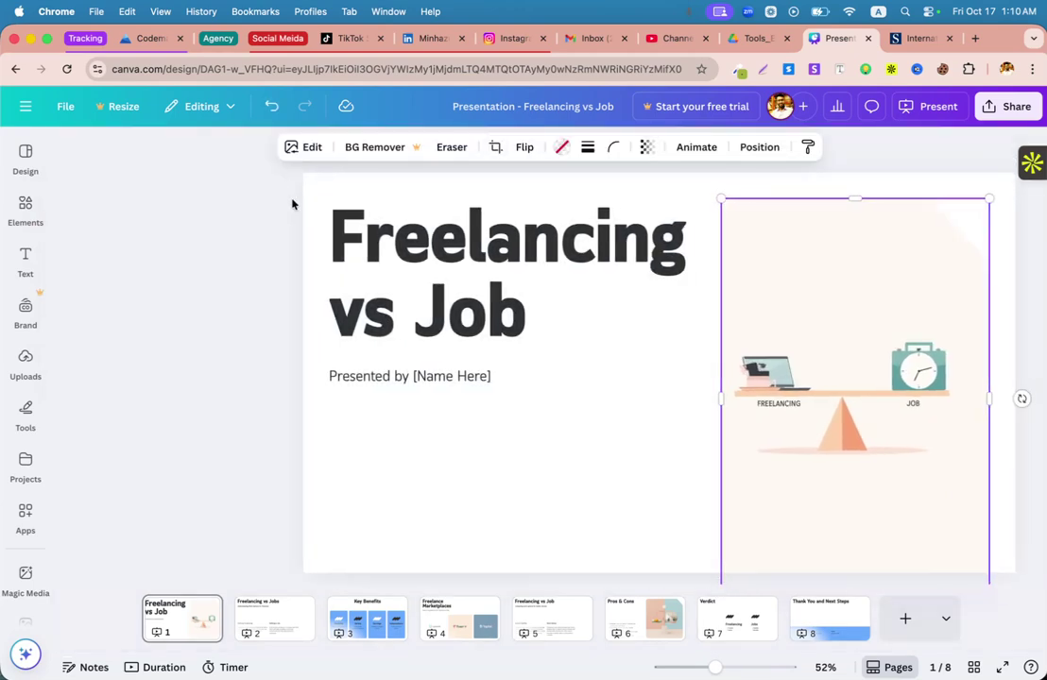
left_click(477, 383)
left_click(936, 248)
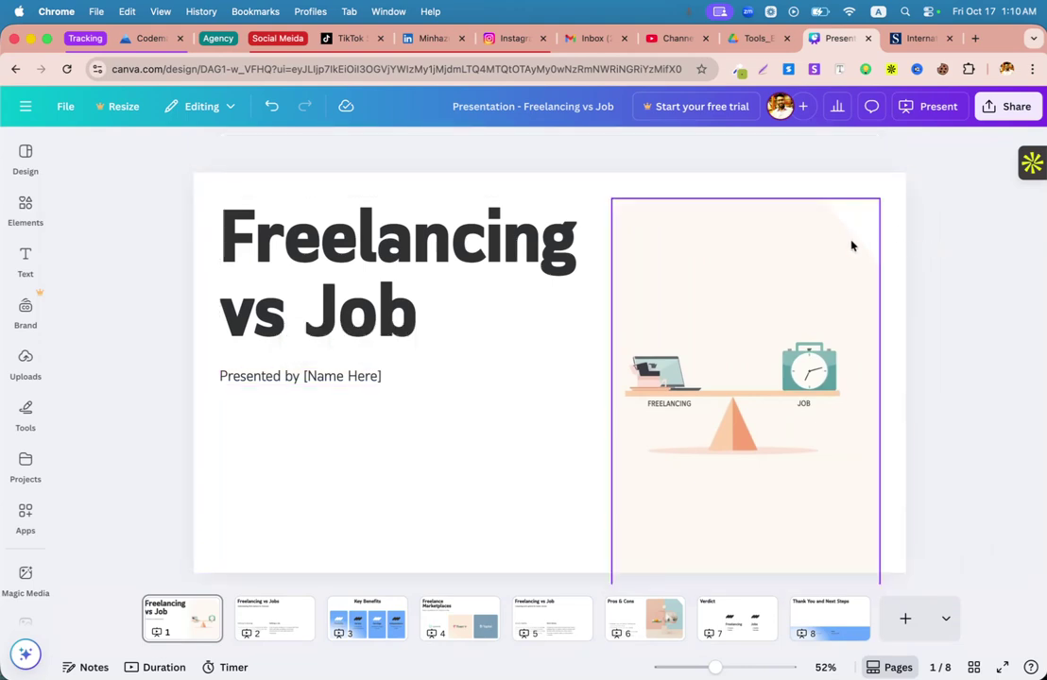
Replace the "[Name Here]" placeholder after "Presented by" on the cover slide with the presenter's name
left_click(282, 619)
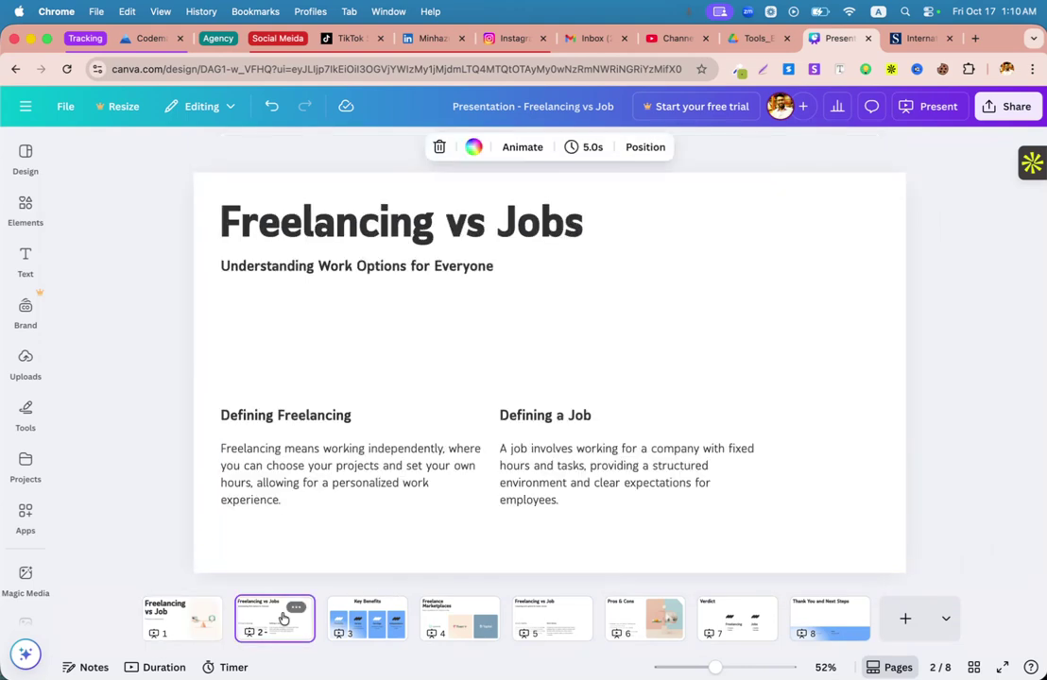
left_click(201, 616)
left_click(264, 374)
double_click(297, 373)
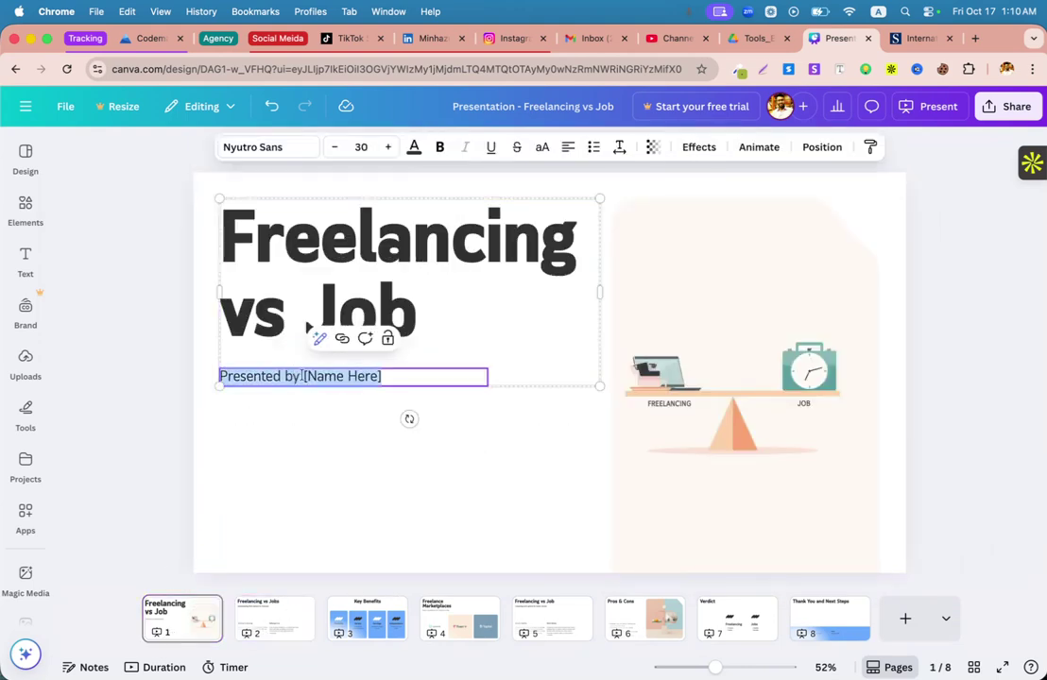
left_click_drag(302, 376, 381, 376)
type("Minhazul")
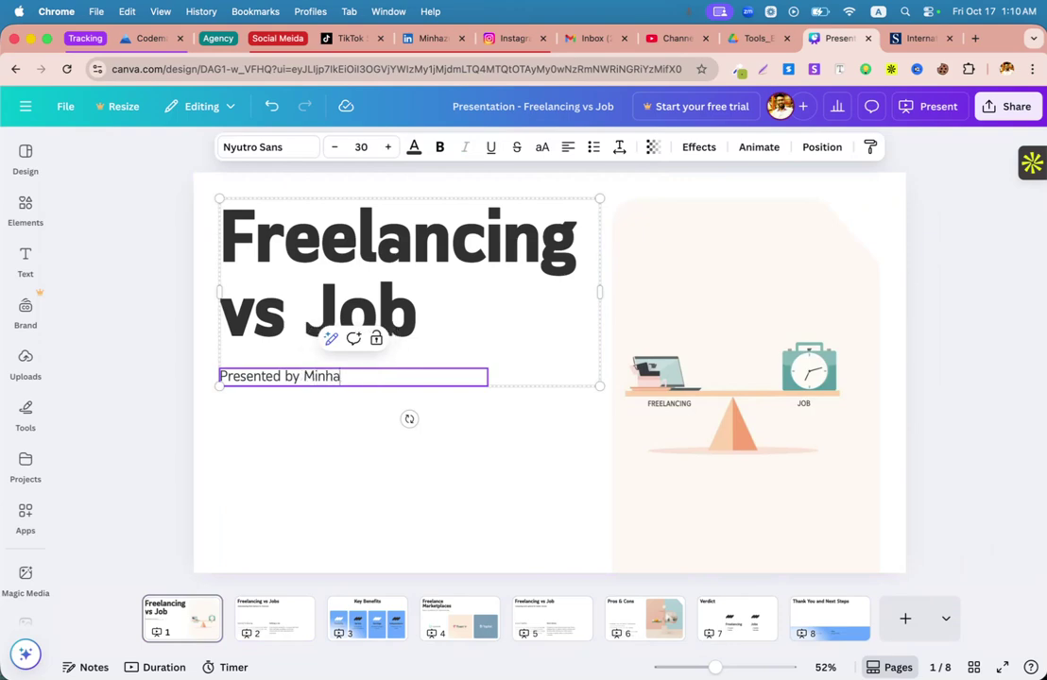
Move the "Defining Freelancing" and "Defining a Job" text blocks on slide 2 up, closer to the subtitle
left_click(241, 614)
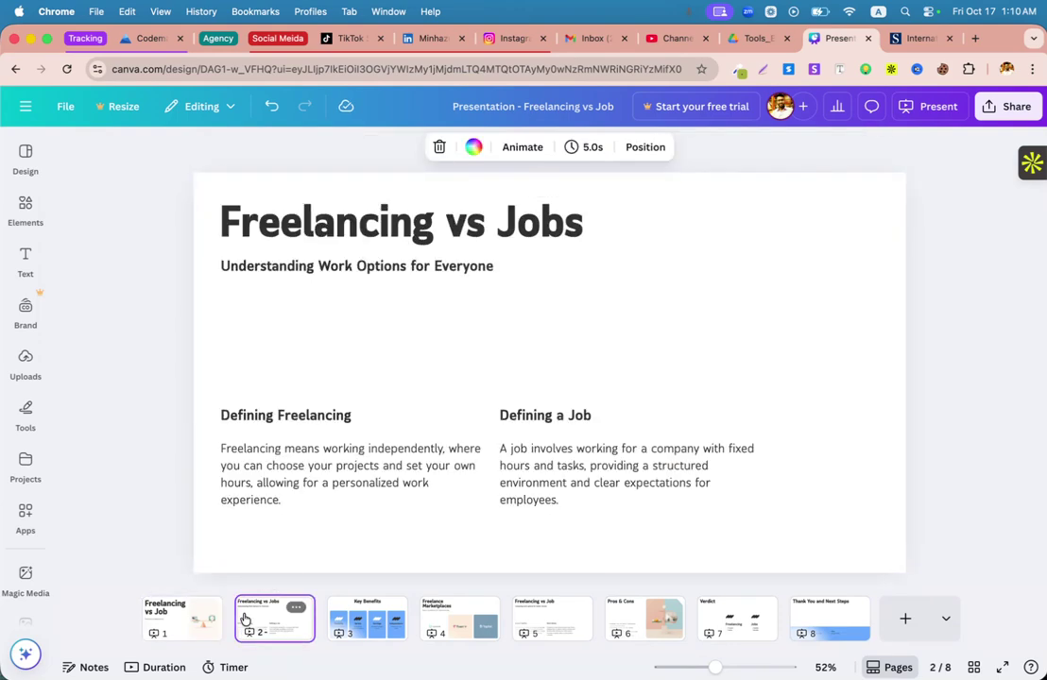
left_click(323, 449)
left_click(529, 461)
left_click(383, 433)
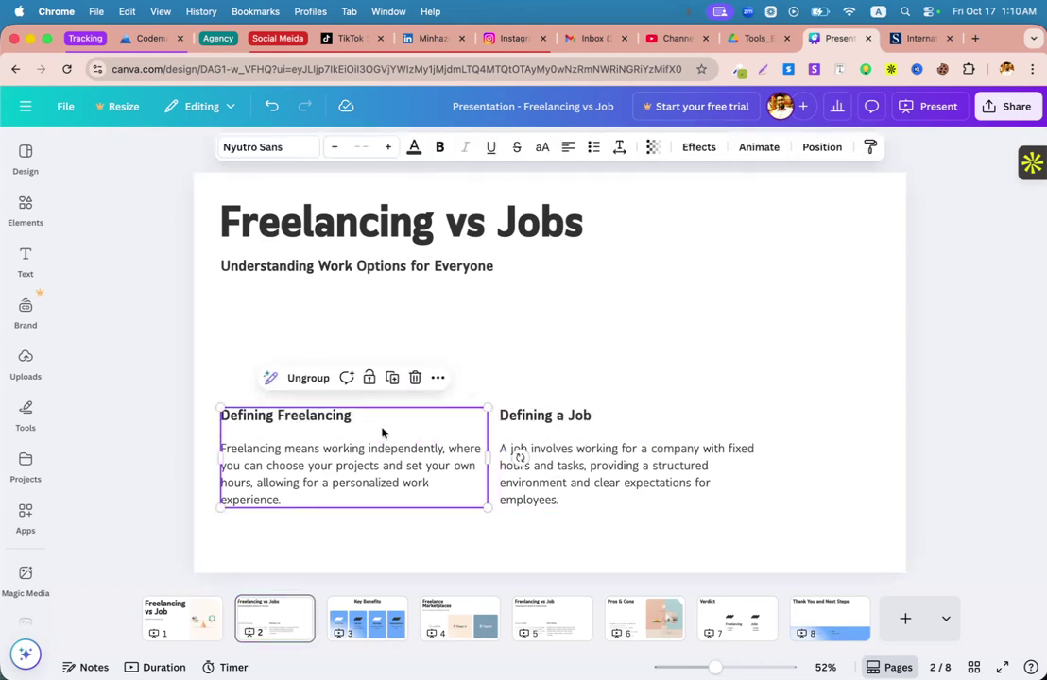
left_click(544, 440)
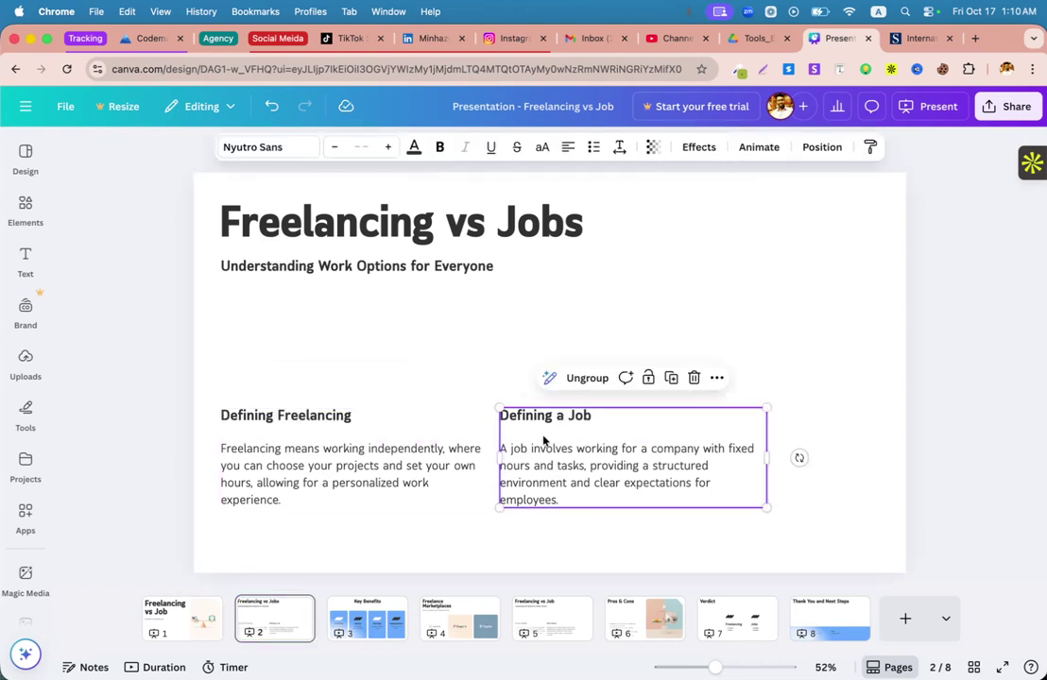
left_click(787, 349)
left_click(449, 436)
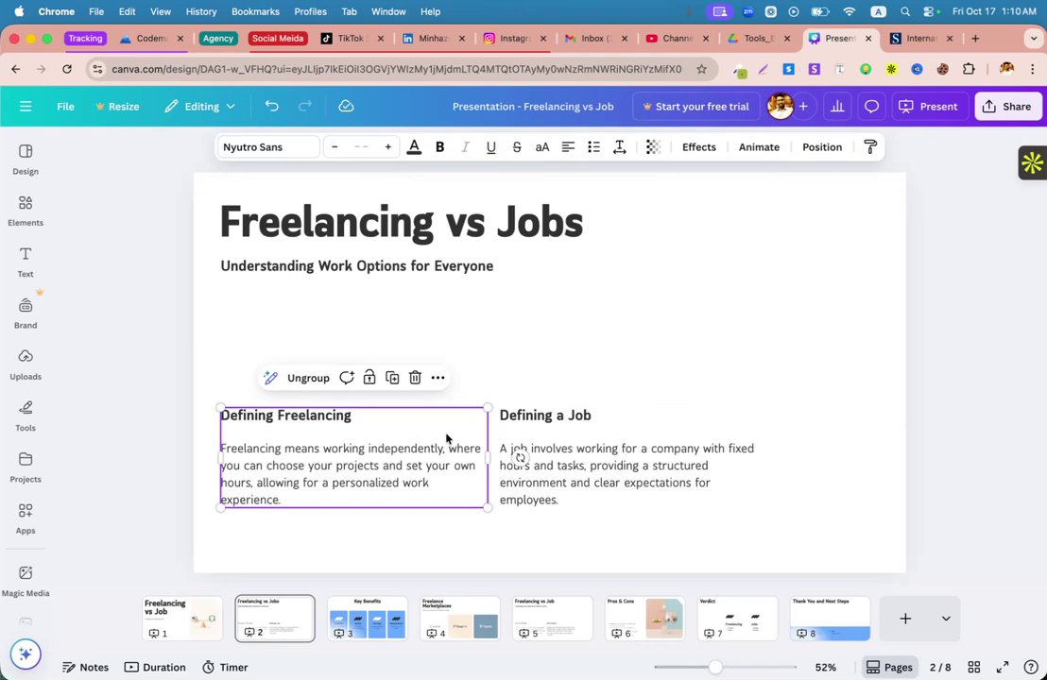
left_click_drag(449, 436, 440, 378)
left_click_drag(627, 425, 636, 364)
Set the background of slide 2 to the default light green gradient after trying the purple-to-turquoise one
left_click(706, 277)
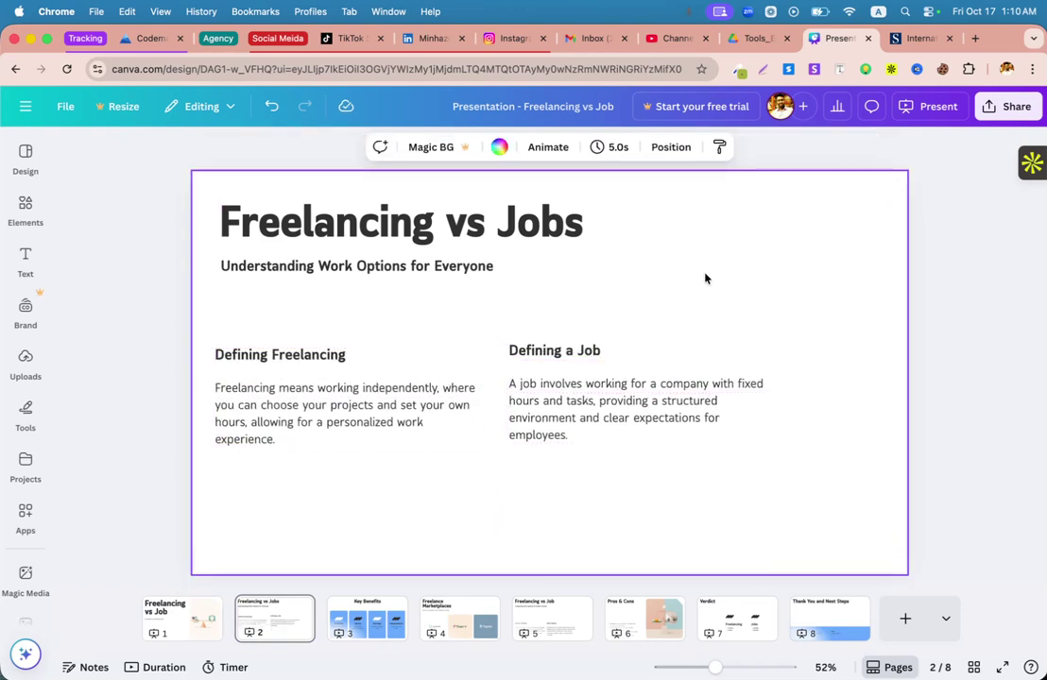
left_click(499, 148)
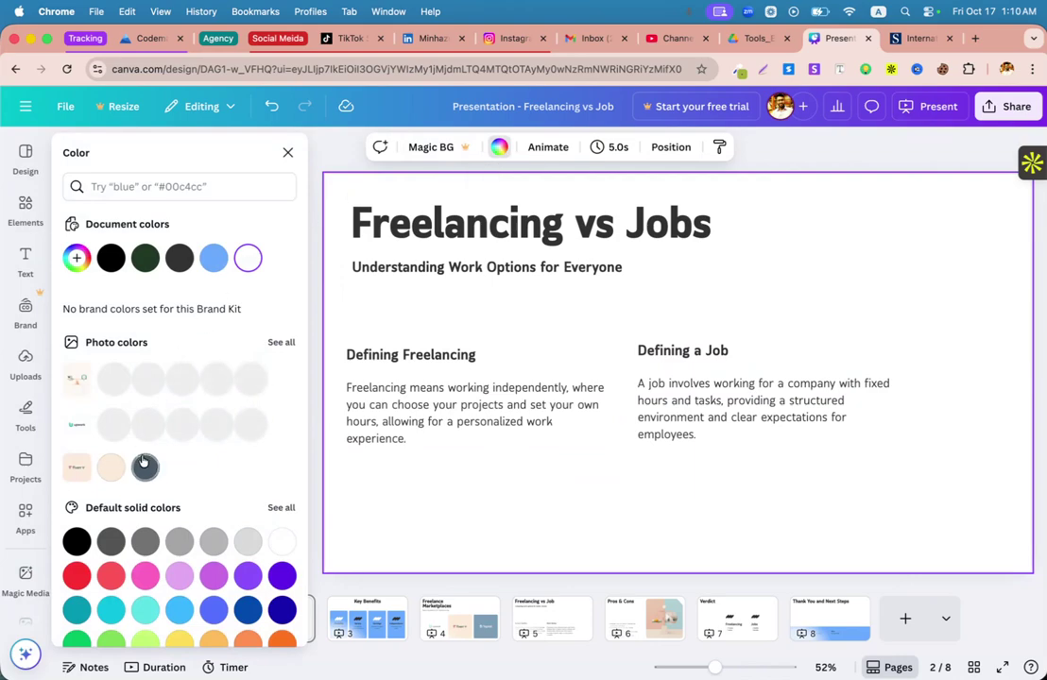
scroll(142, 557, "down", 4)
left_click(245, 587)
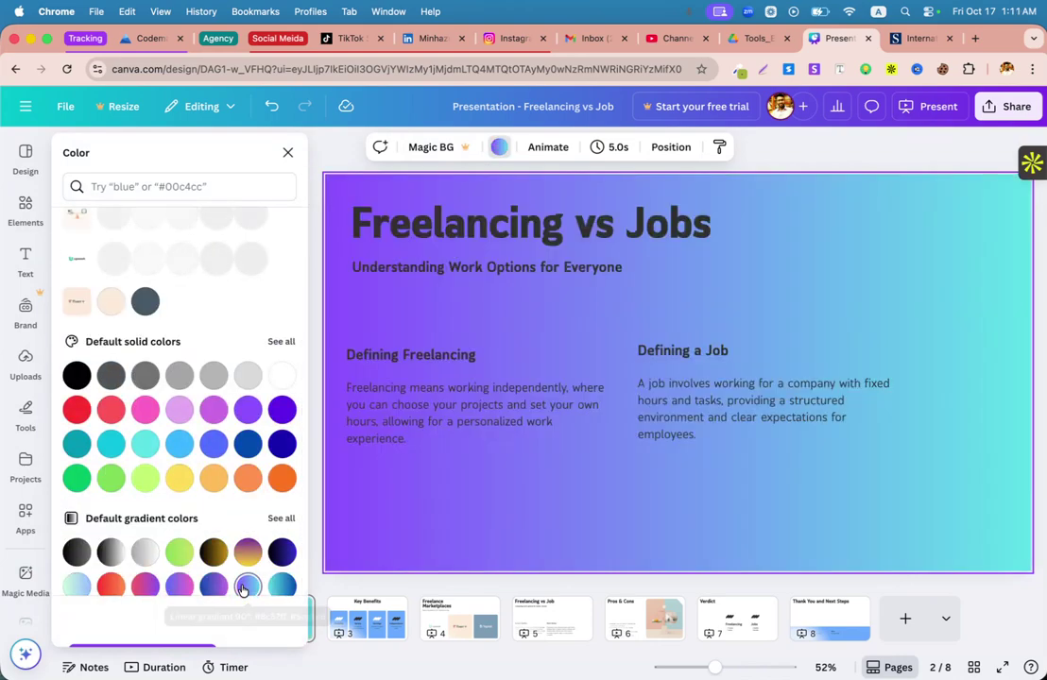
left_click(176, 552)
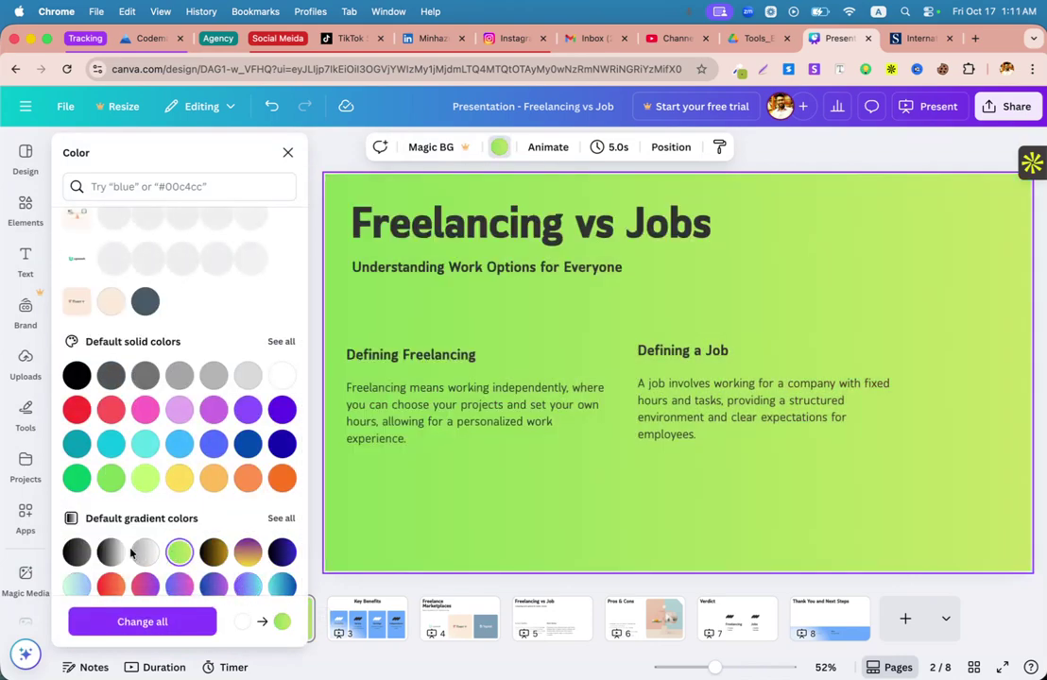
Fill the Flexibility card on the Key Benefits slide with the document's green gradient
left_click(345, 617)
left_click(474, 233)
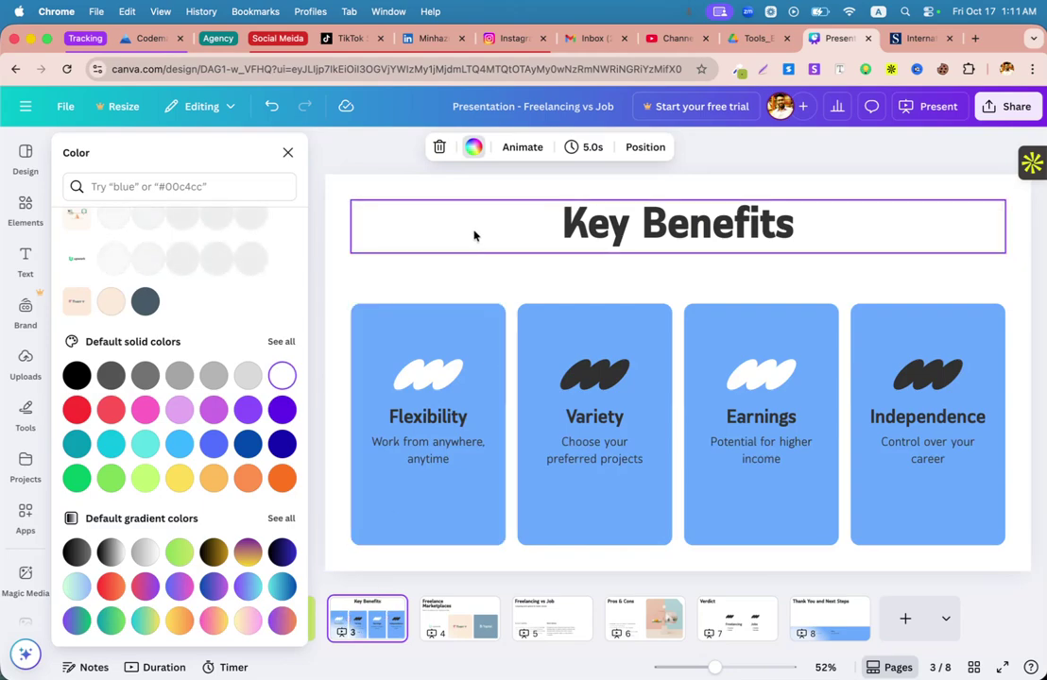
left_click(325, 474)
left_click(473, 519)
left_click(334, 500)
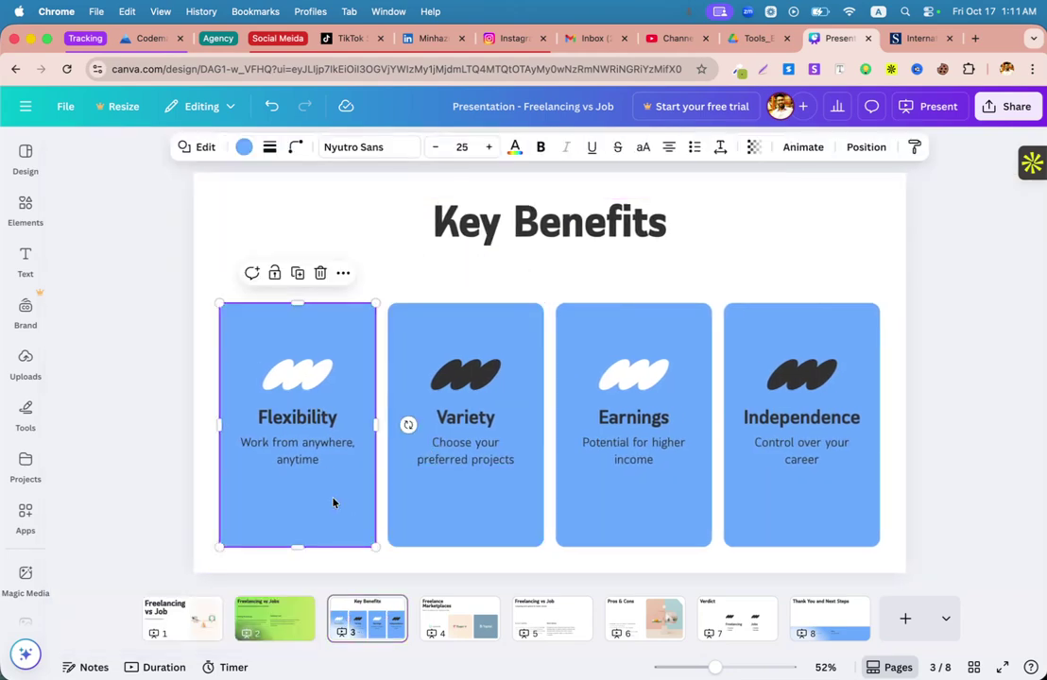
left_click(244, 146)
left_click(77, 326)
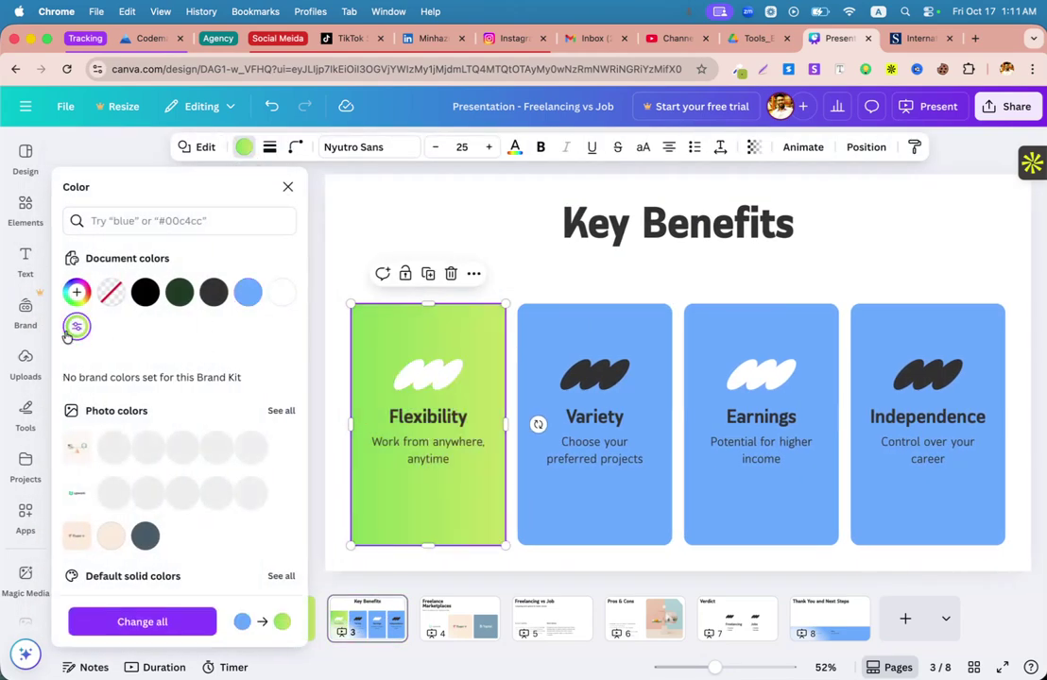
Apply the same green gradient to the Variety, Earnings and Independence cards
left_click(596, 531)
left_click(79, 326)
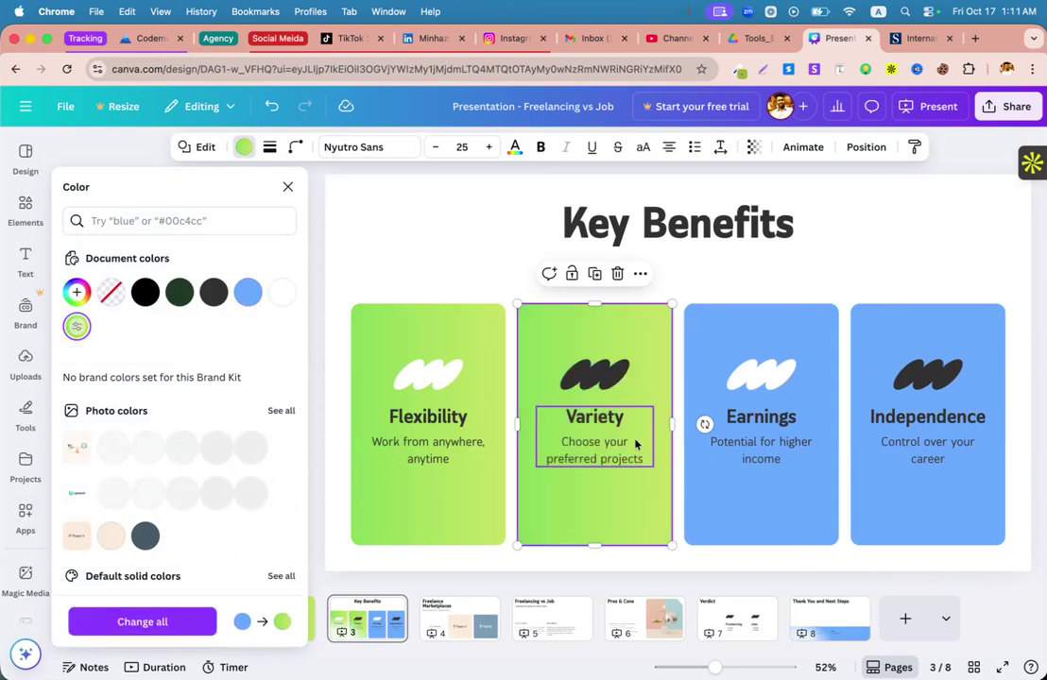
left_click(792, 512)
left_click(78, 326)
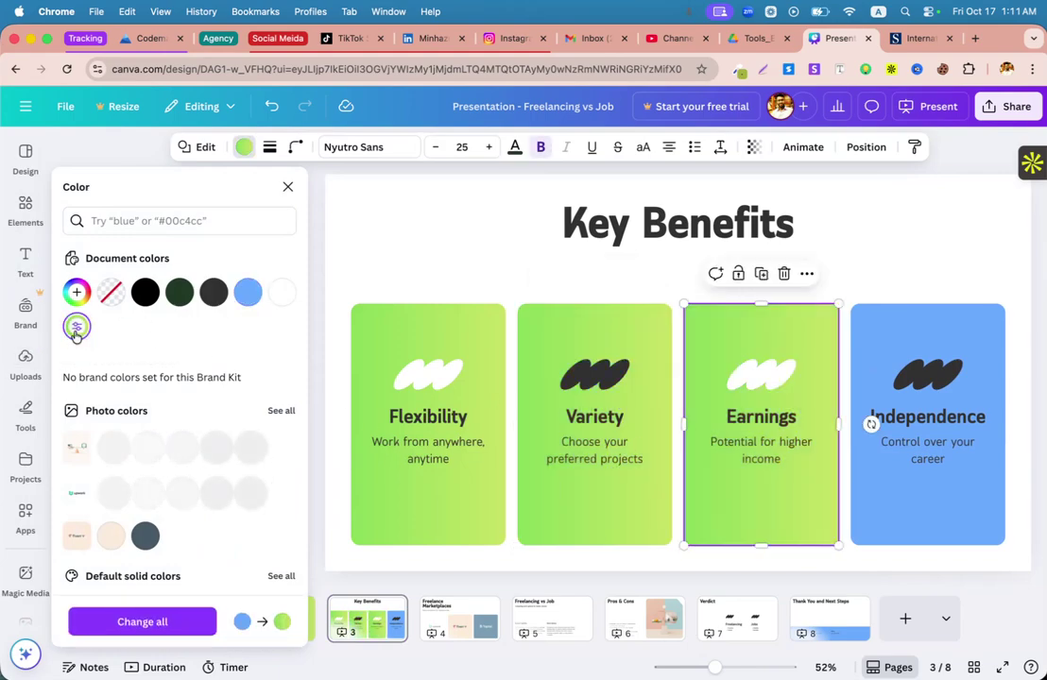
left_click(907, 490)
left_click(82, 332)
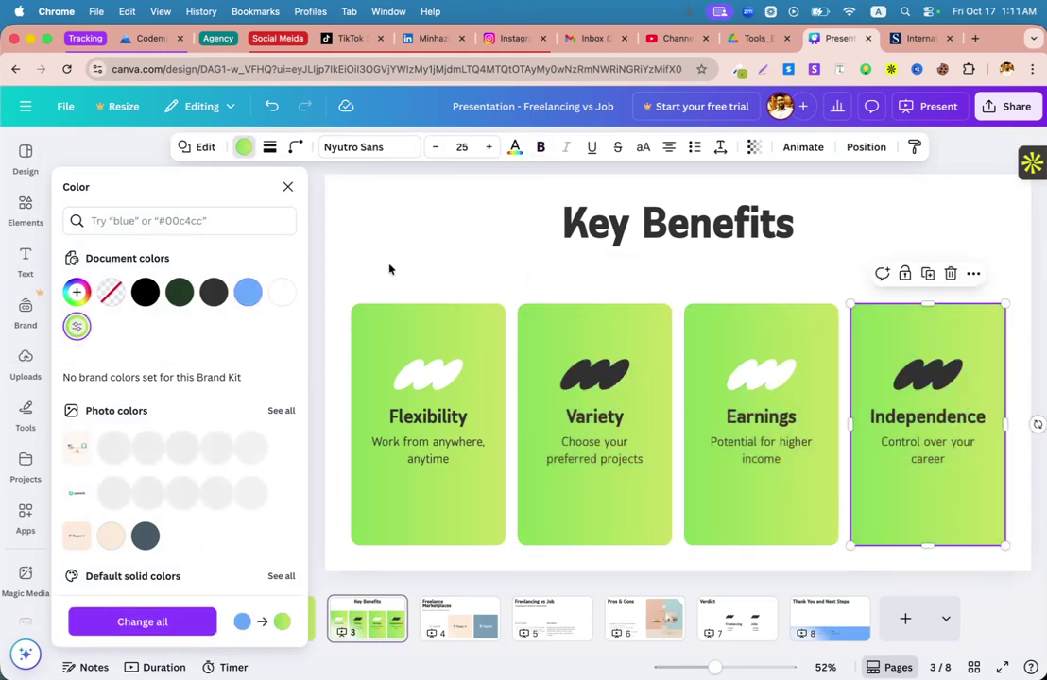
left_click(458, 225)
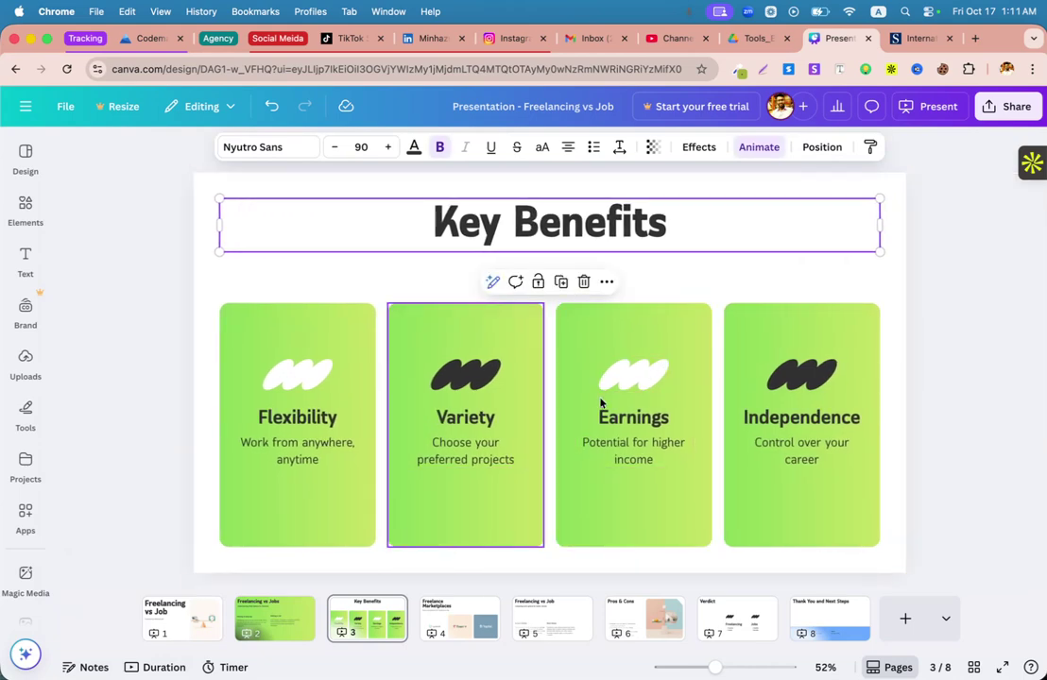
left_click(299, 376)
left_click(480, 371)
left_click(305, 375)
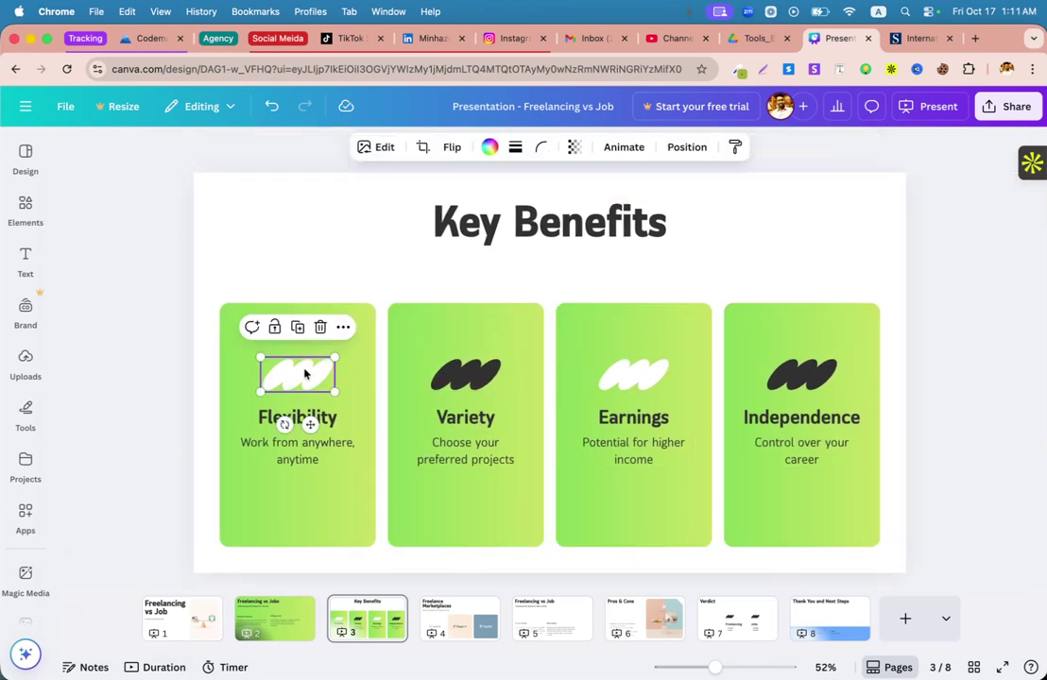
left_click(31, 214)
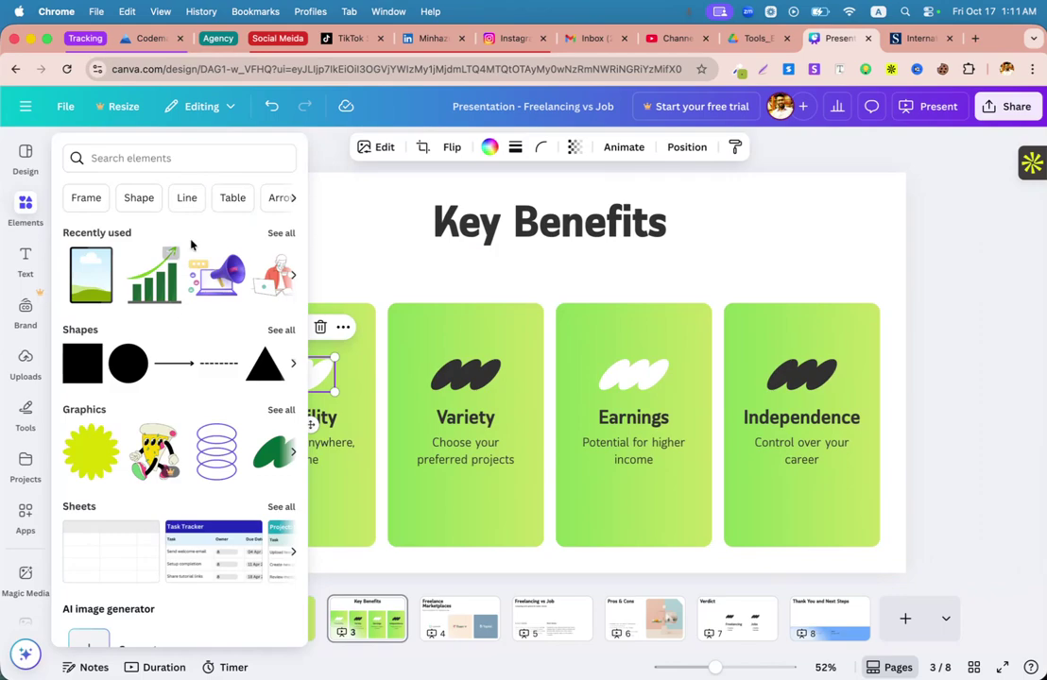
left_click(392, 266)
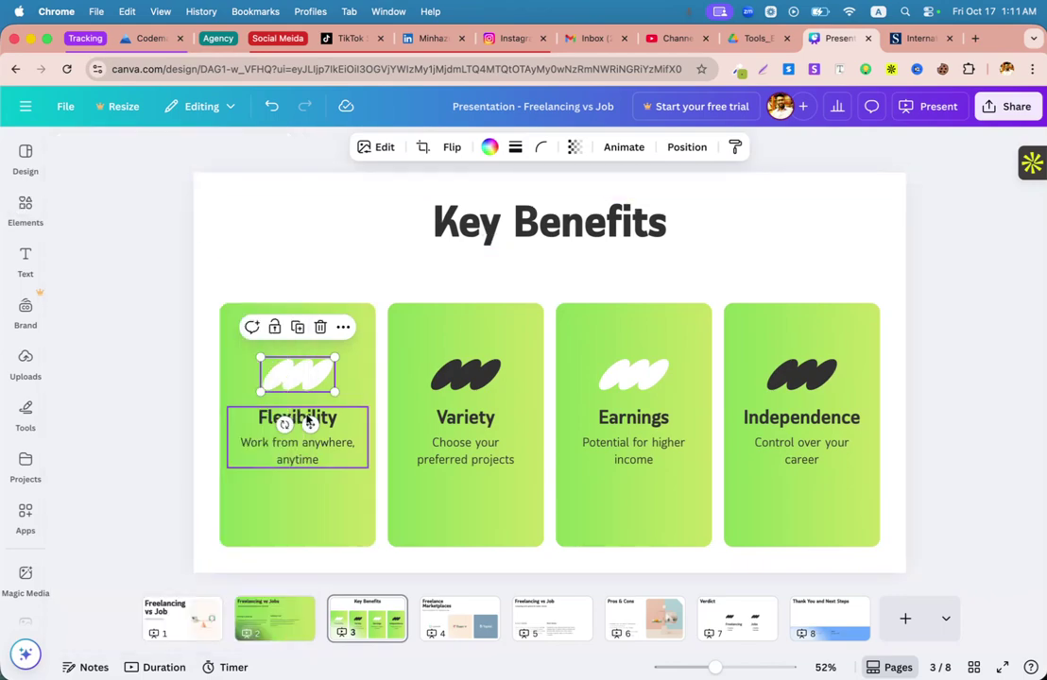
Copy the "Flexibility" card heading on the Key Benefits slide and search the elements library for it
left_click(284, 420)
double_click(284, 417)
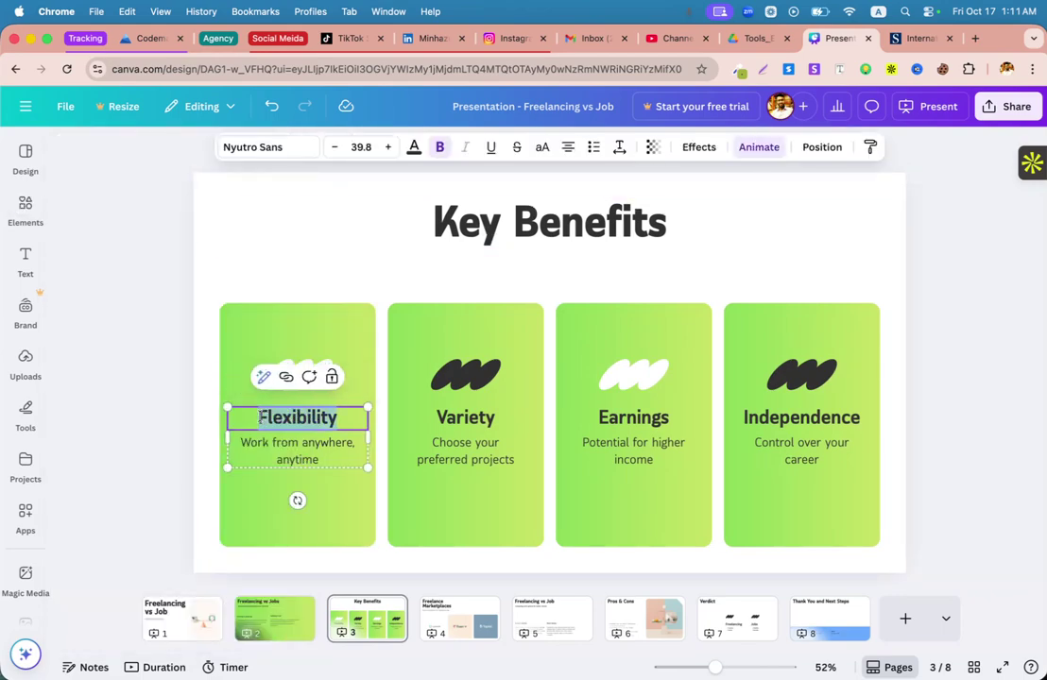
right_click(264, 417)
left_click(283, 344)
left_click(26, 208)
left_click(149, 153)
key("super+v")
key("Return")
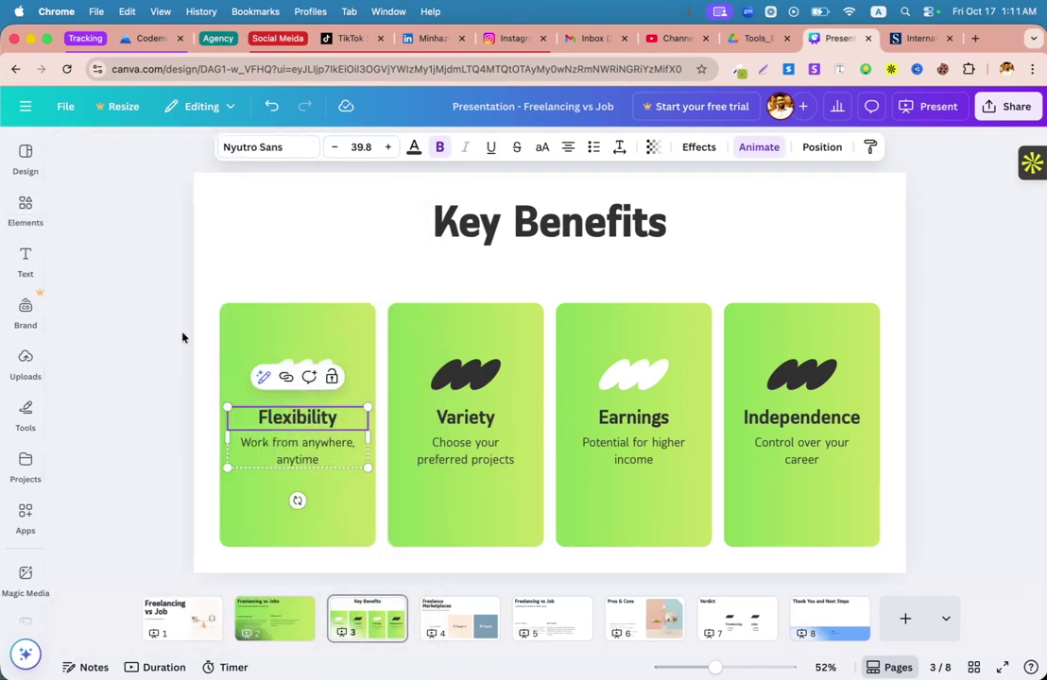
Replace the white placeholder shape on the Flexibility card with the hand-and-arrows outline graphic, sized small above the heading
left_click(278, 356)
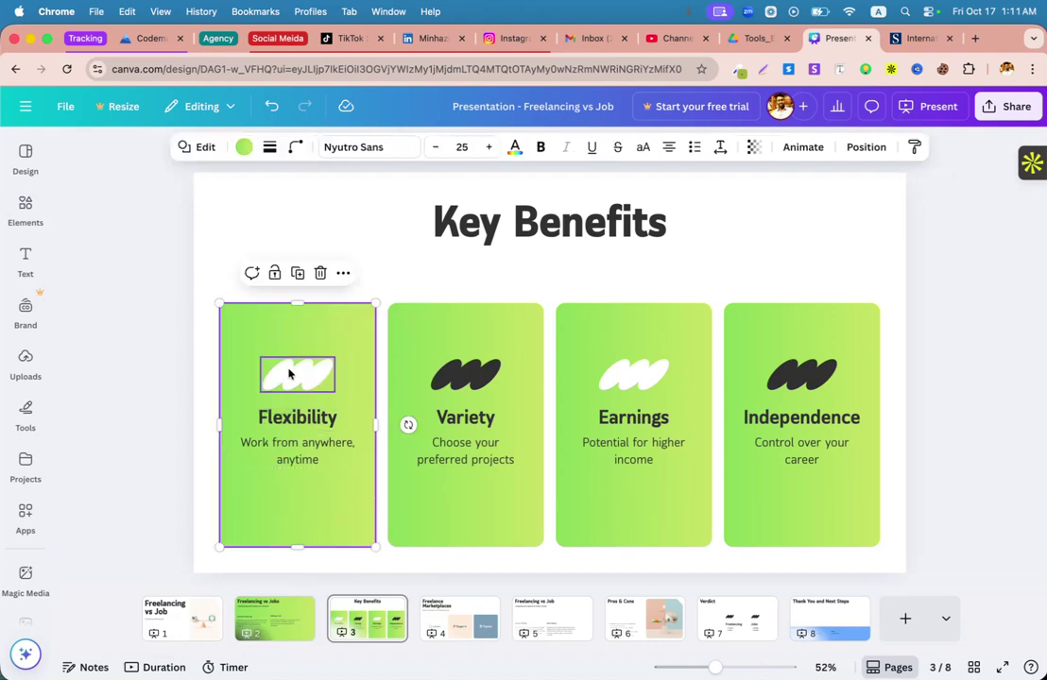
left_click(290, 369)
key("Delete")
left_click(26, 207)
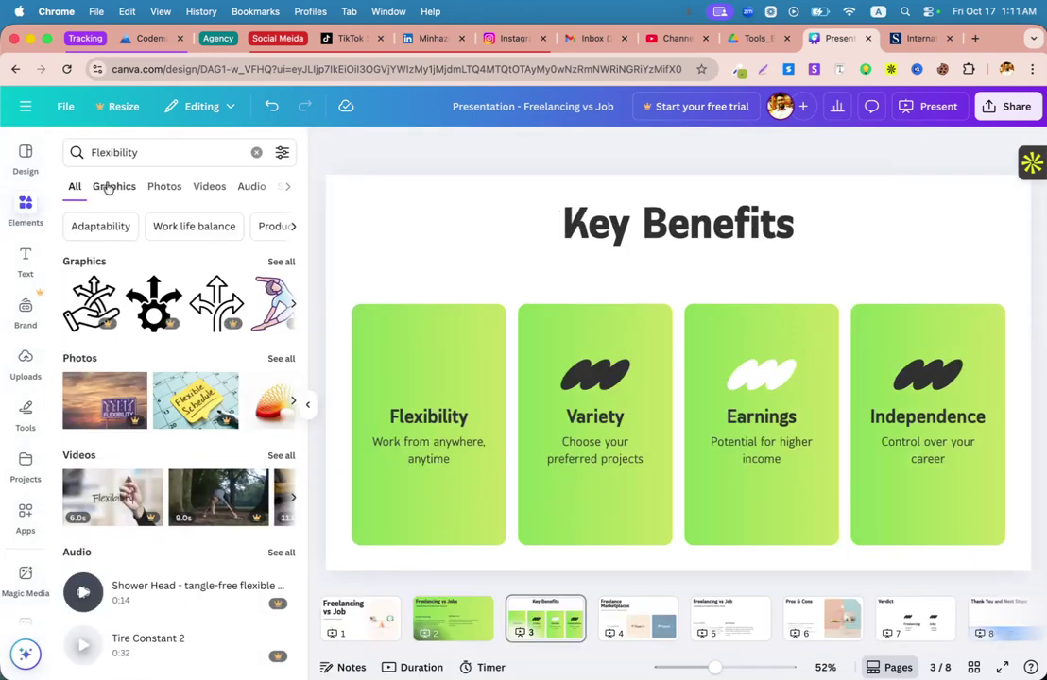
left_click(106, 298)
left_click_drag(643, 305, 440, 372)
Search the elements library for "Variety", copied from the second card's heading
left_click(596, 416)
double_click(595, 416)
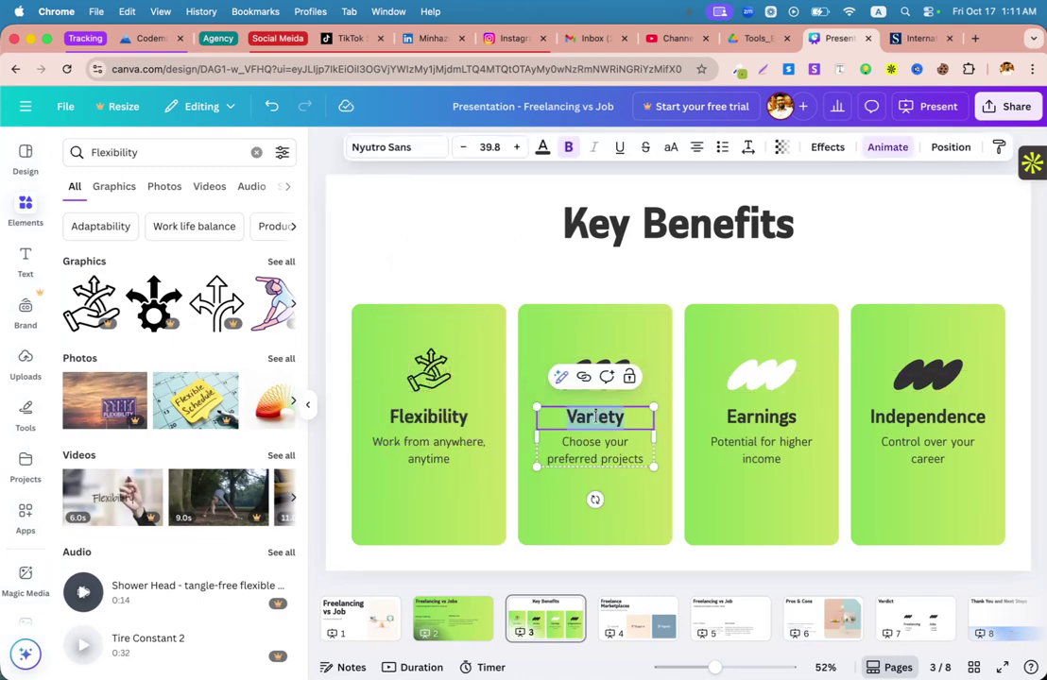
left_click(148, 153)
key("ctrl+v")
key("Return")
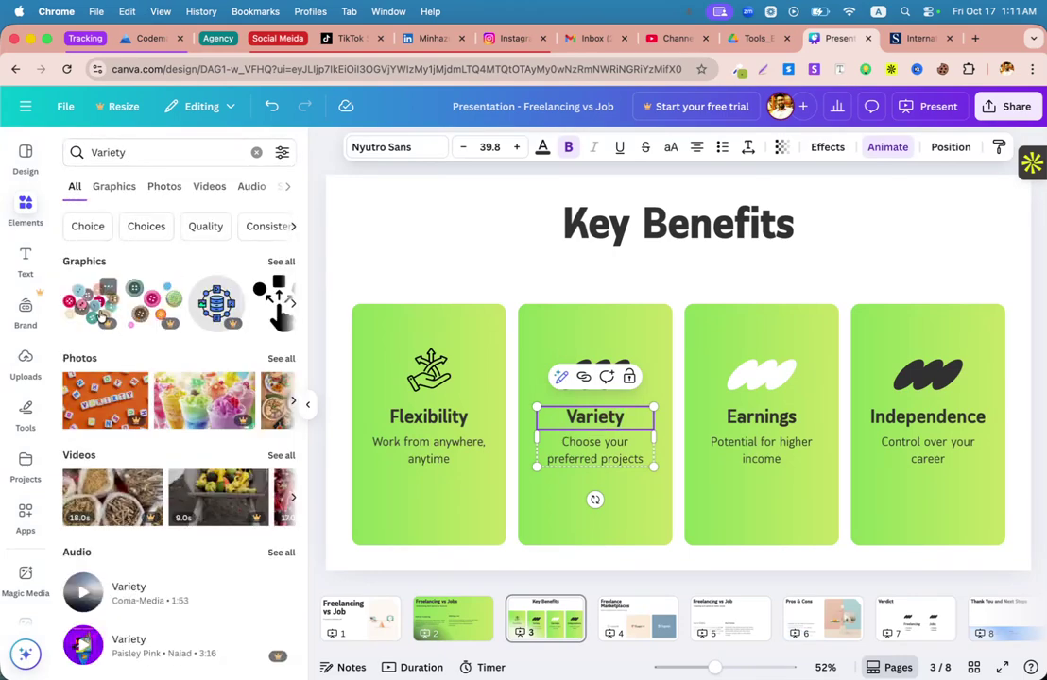
Try the buttons graphic, delete it, and replace the Variety card's dark shape with the pointing-hand-and-shapes graphic, scaled down above the heading
left_click(102, 316)
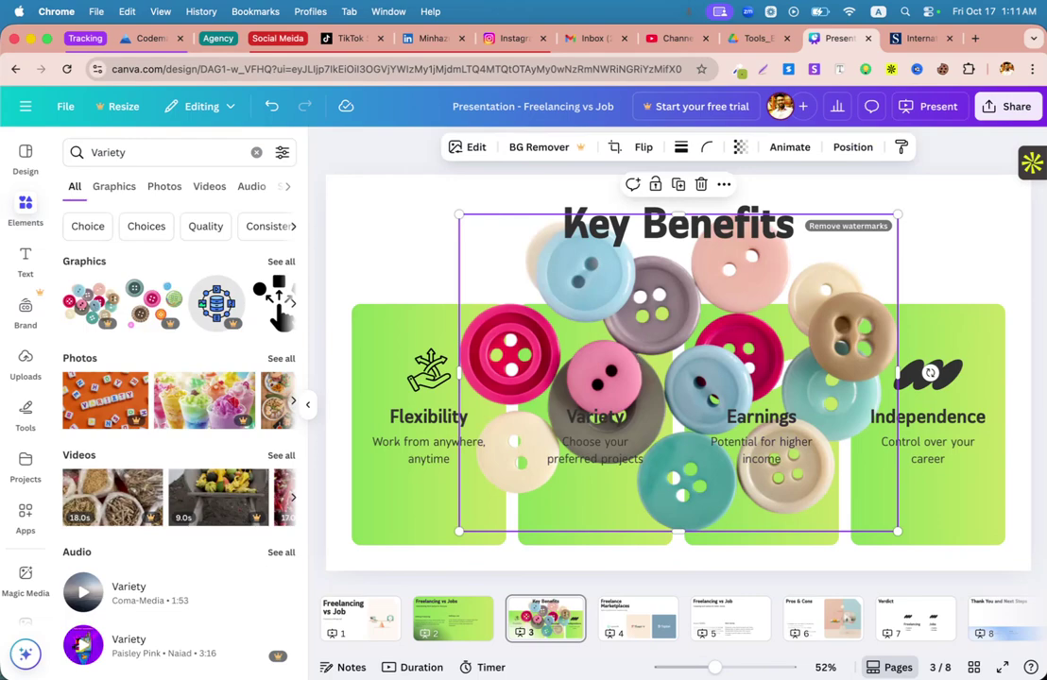
key("Delete")
left_click(274, 303)
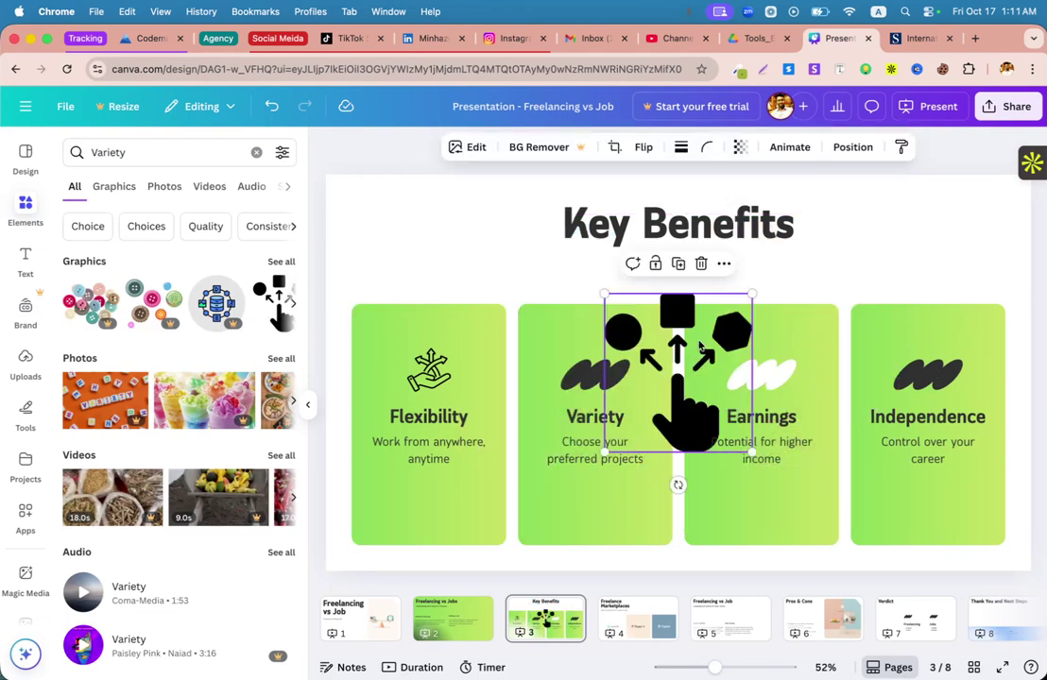
left_click_drag(699, 347, 524, 318)
left_click(596, 376)
key("Delete")
left_click(489, 325)
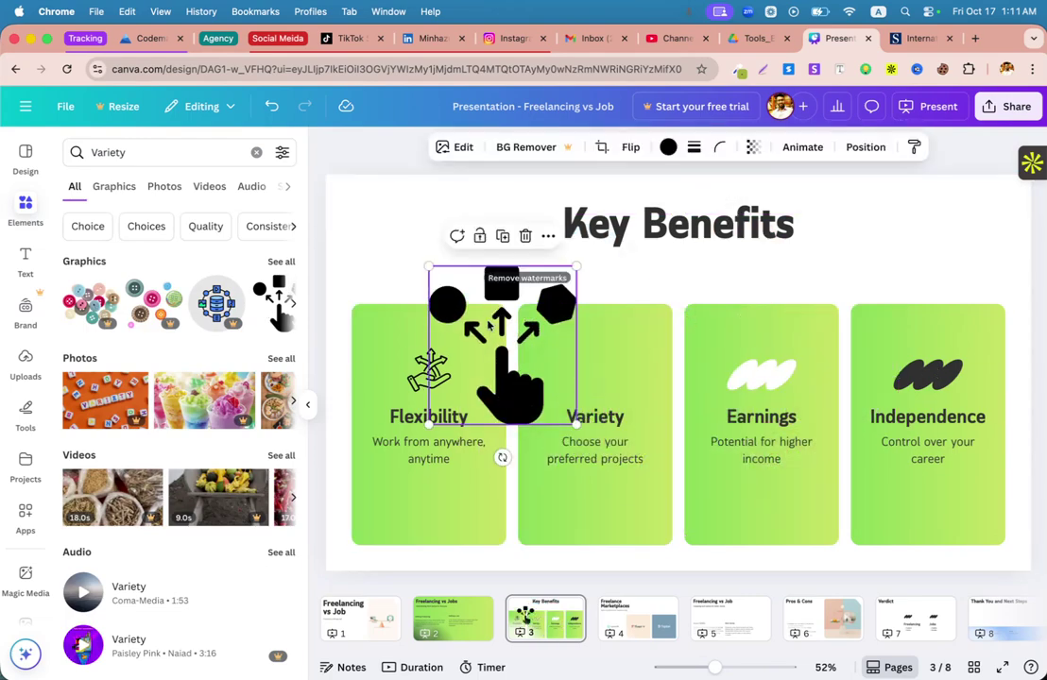
left_click_drag(428, 267, 591, 374)
left_click_drag(564, 330, 567, 336)
left_click(762, 414)
left_click(760, 375)
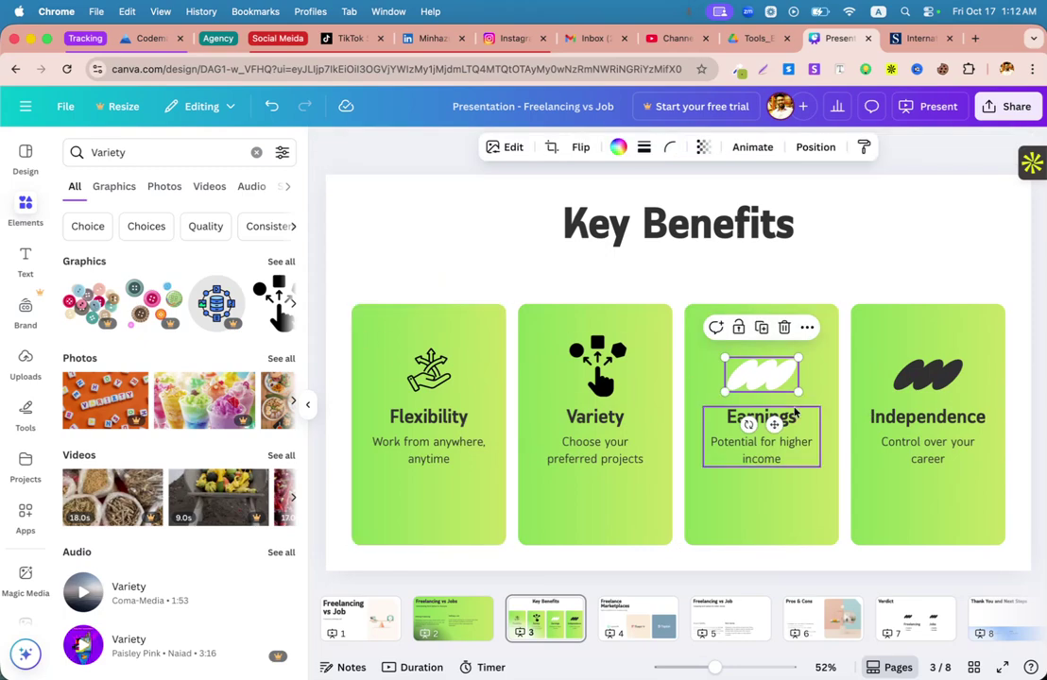
left_click(481, 272)
left_click(403, 211)
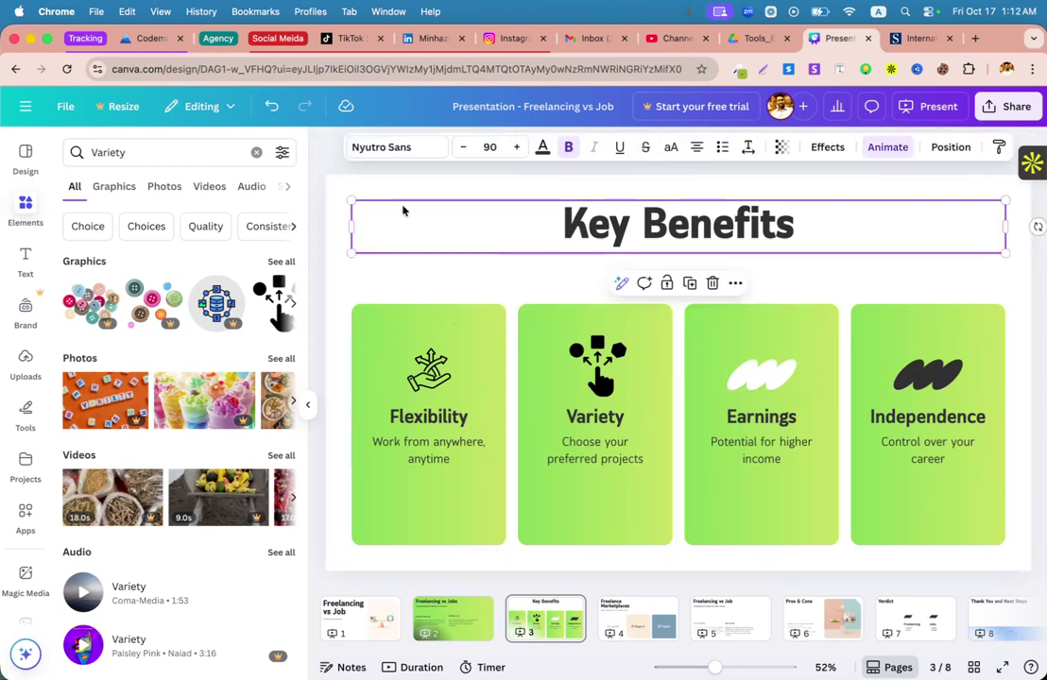
left_click(345, 191)
Look over the Freelance Marketplaces slide's heading, subtitle and platform logo cards
scroll(366, 343, "down", 2)
scroll(365, 343, "down", 2)
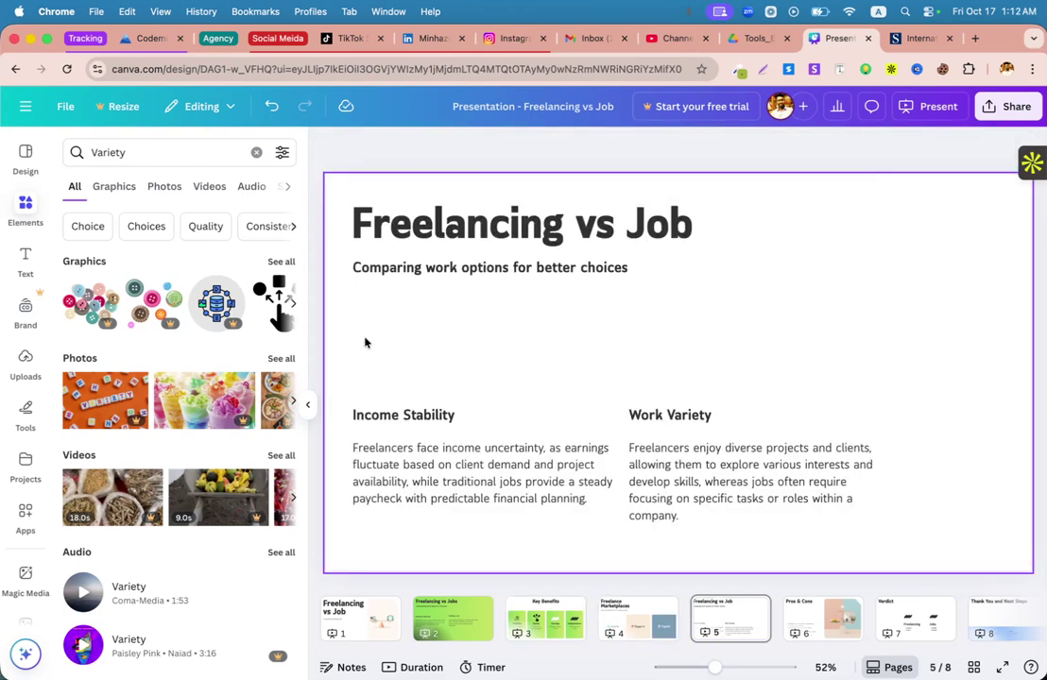
scroll(366, 343, "up", 2)
left_click(623, 626)
key("Tab")
key("Tab")
key("Tab")
key("Tab")
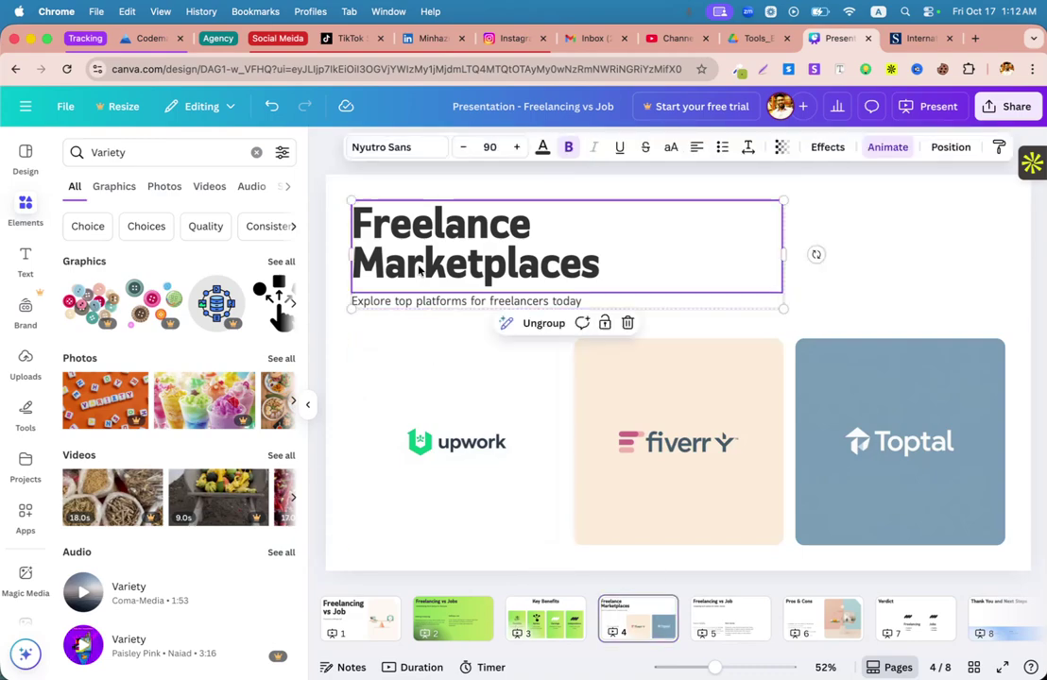
left_click(816, 299)
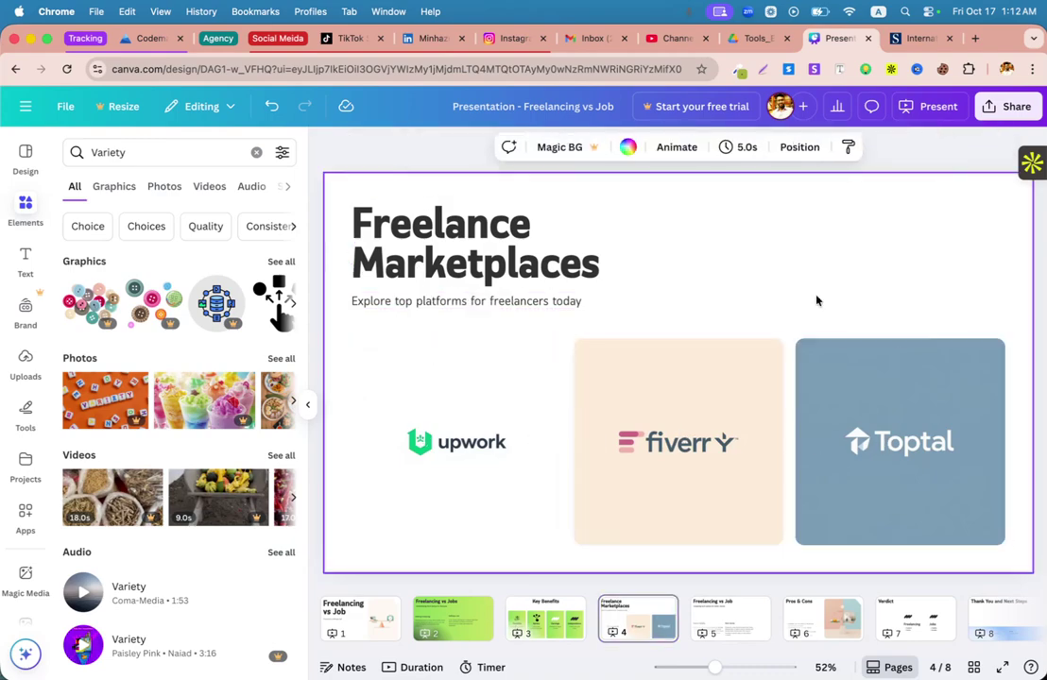
Go to the Freelancing vs Job slide and search the elements library for "income"
scroll(538, 425, "down", 2)
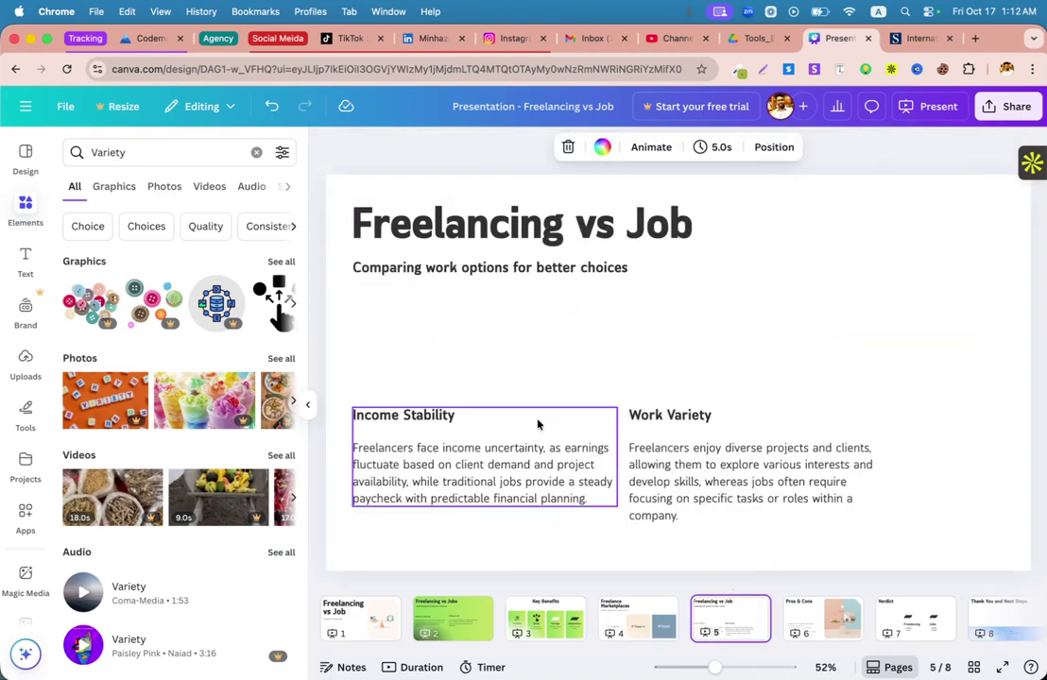
left_click(524, 267)
left_click(392, 348)
left_click(395, 437)
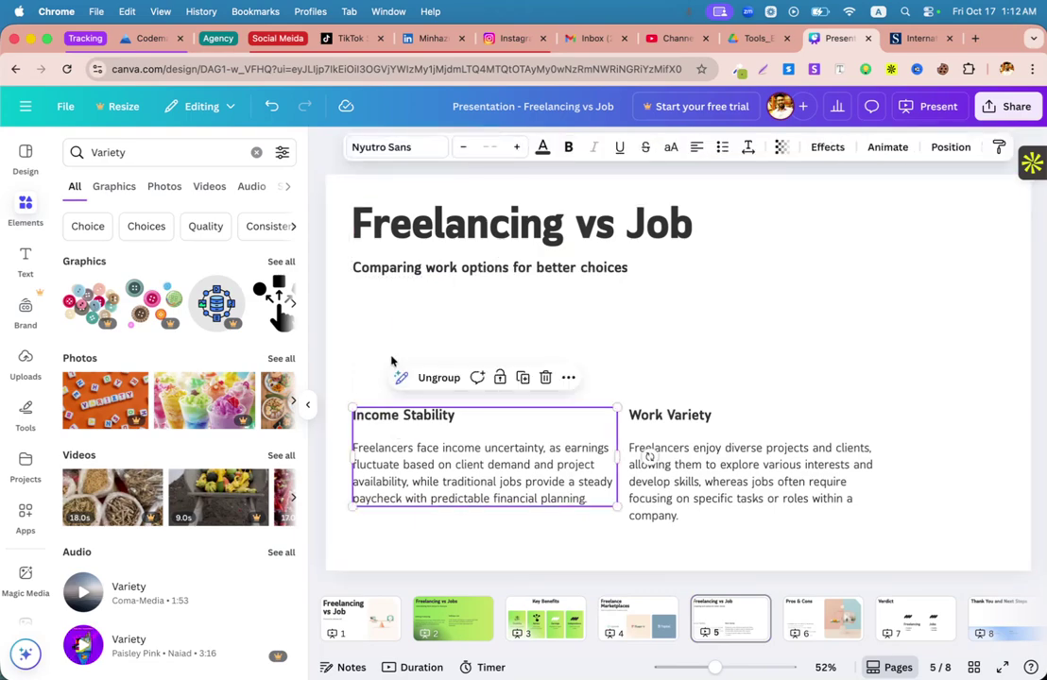
left_click(374, 405)
left_click(124, 152)
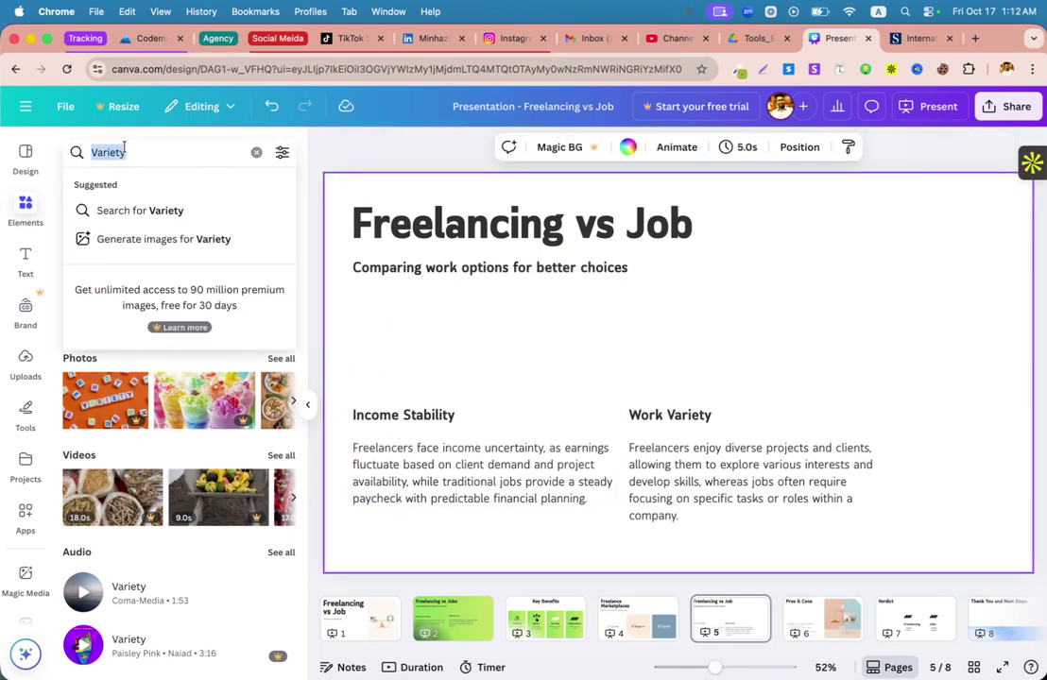
type("inco")
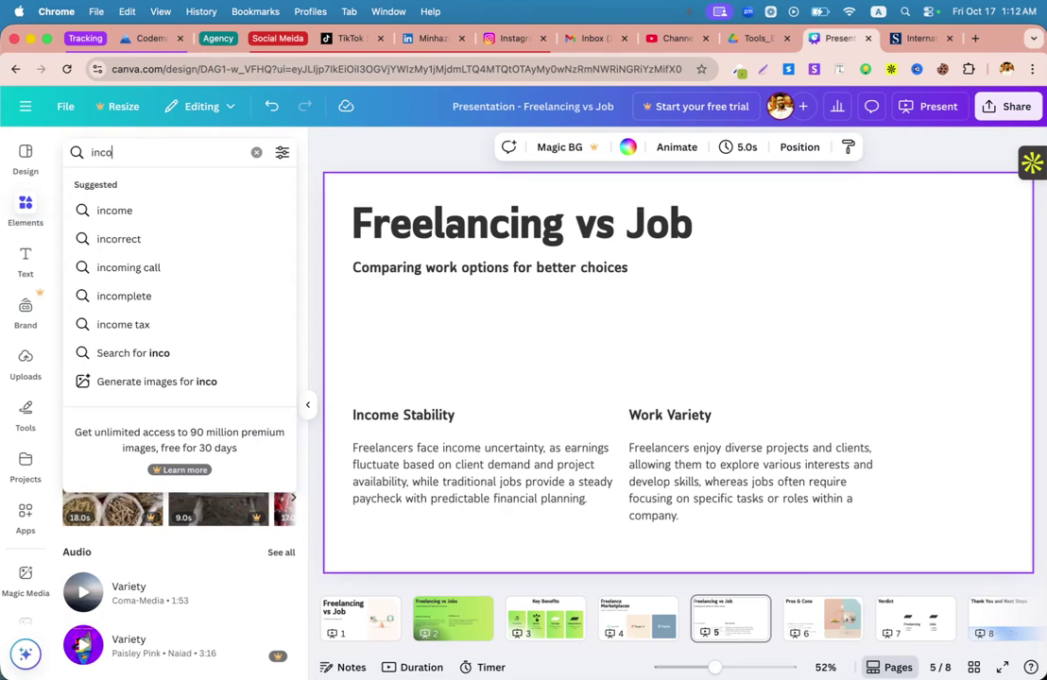
left_click(114, 210)
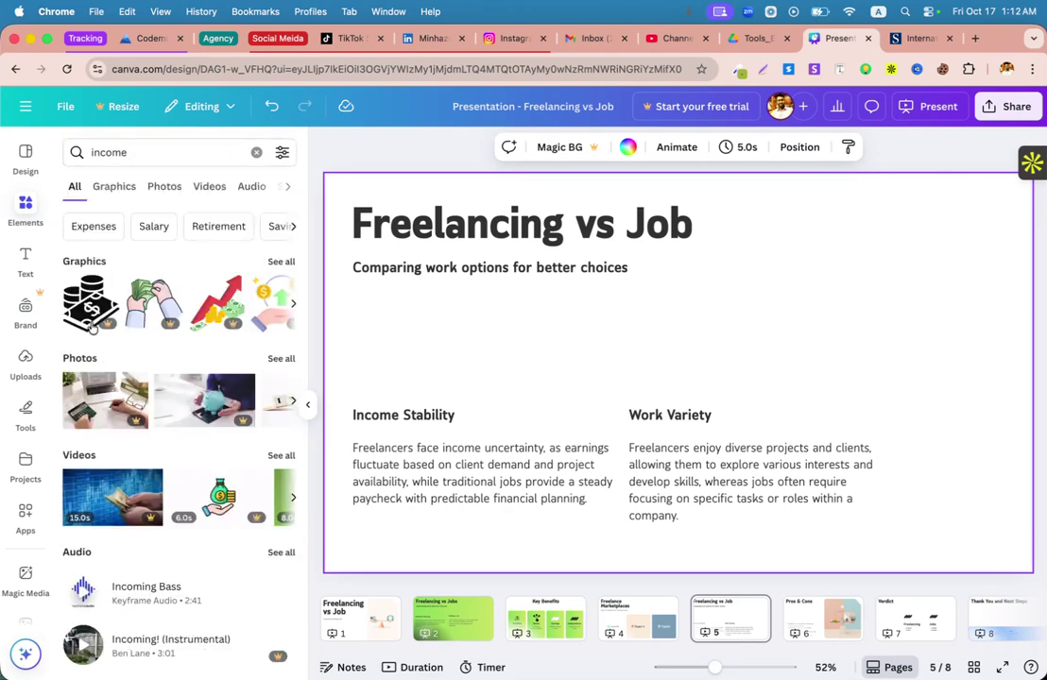
Add the black coins-and-banknote graphic and scale it down above the "Income Stability" heading, aligned with the text's left edge
left_click(92, 322)
left_click_drag(661, 378, 451, 368)
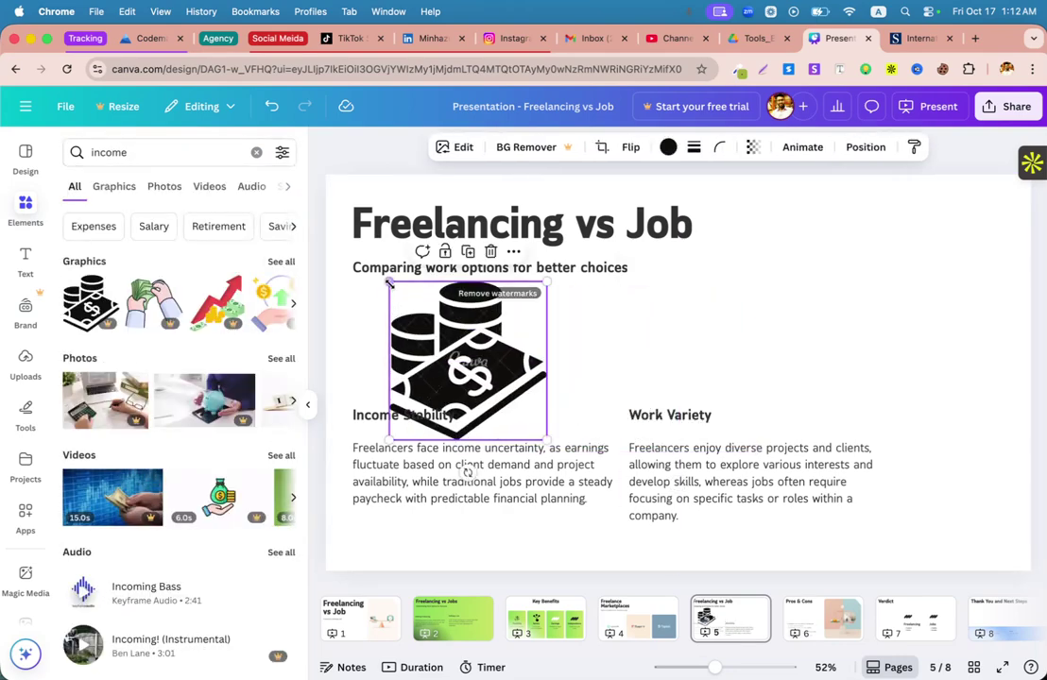
left_click_drag(388, 283, 475, 362)
left_click_drag(505, 434, 384, 375)
left_click(539, 308)
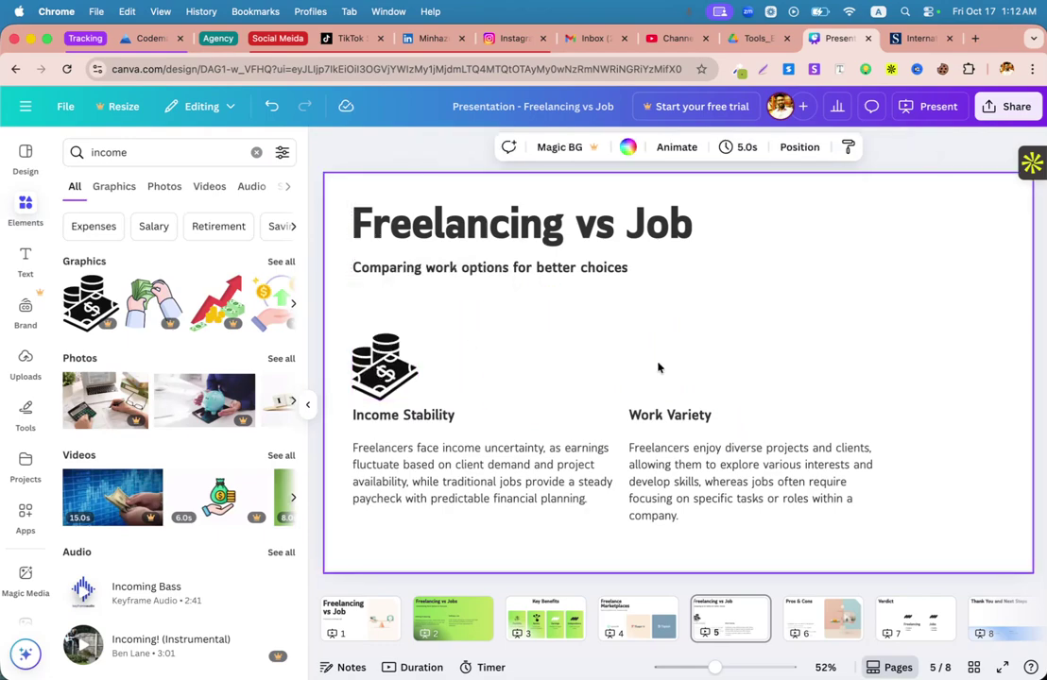
Search the elements library for "veriety"
left_click(139, 154)
type("ve")
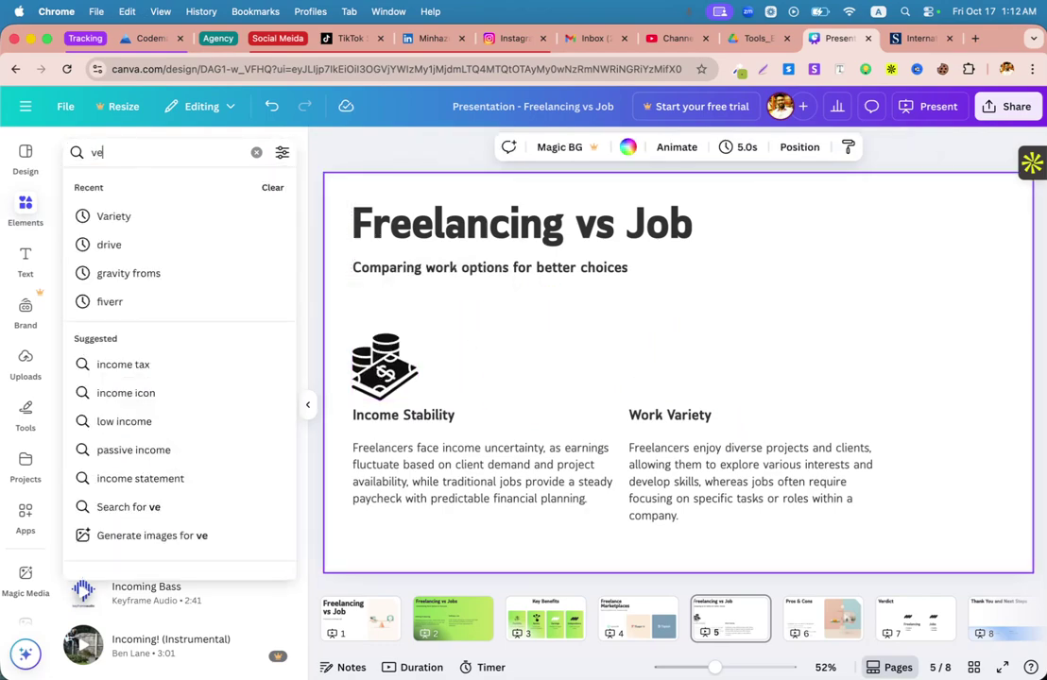
type("riety")
key("Return")
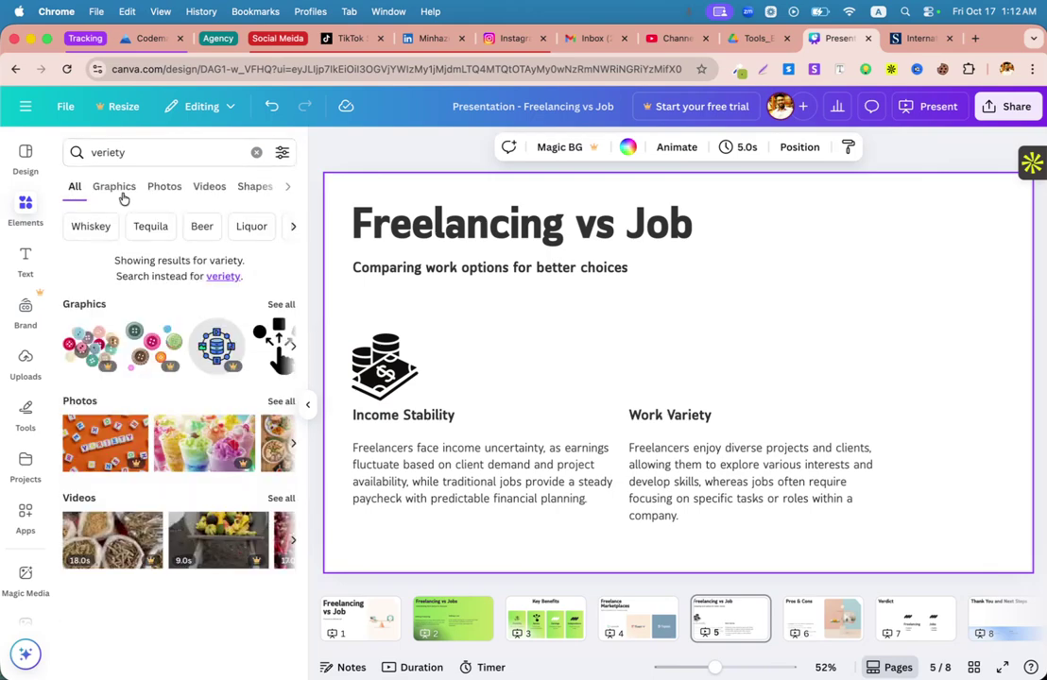
Place the pointing-hand-and-shapes graphic at small size above the "Work Variety" heading, removing any wrongly added buttons graphic
left_click(107, 336)
key("Delete")
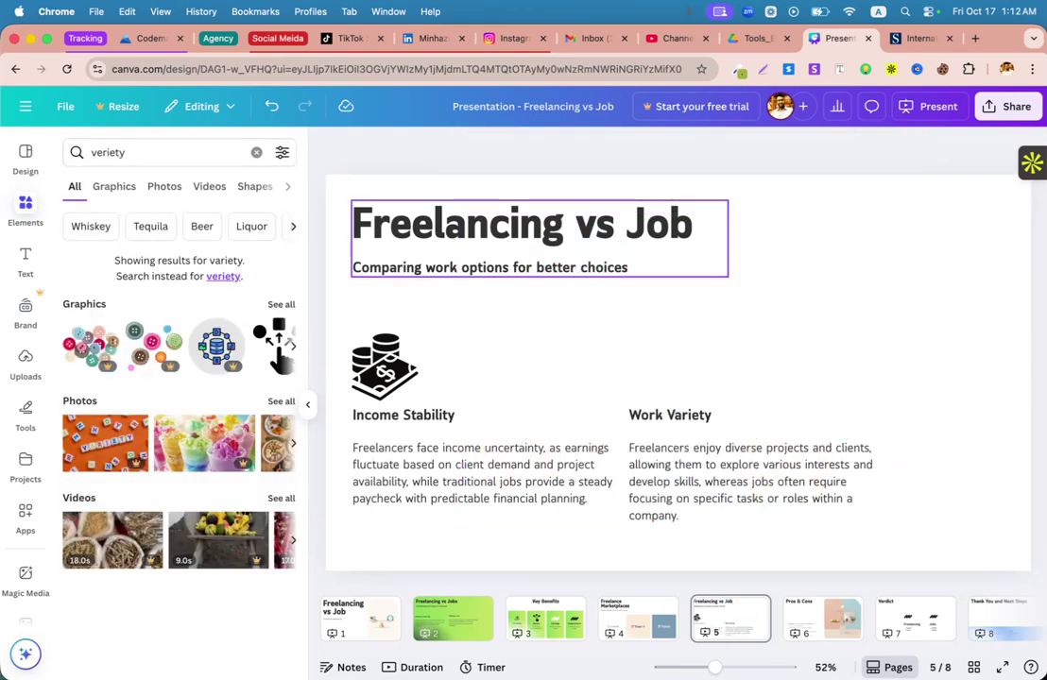
left_click_drag(277, 346, 661, 352)
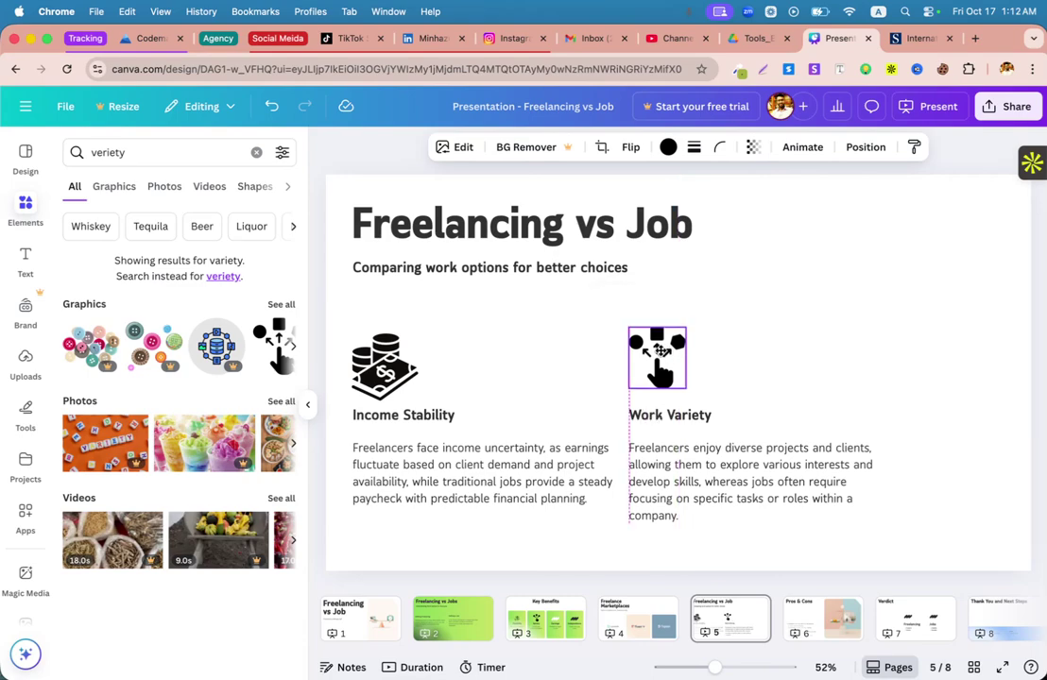
left_click(626, 400)
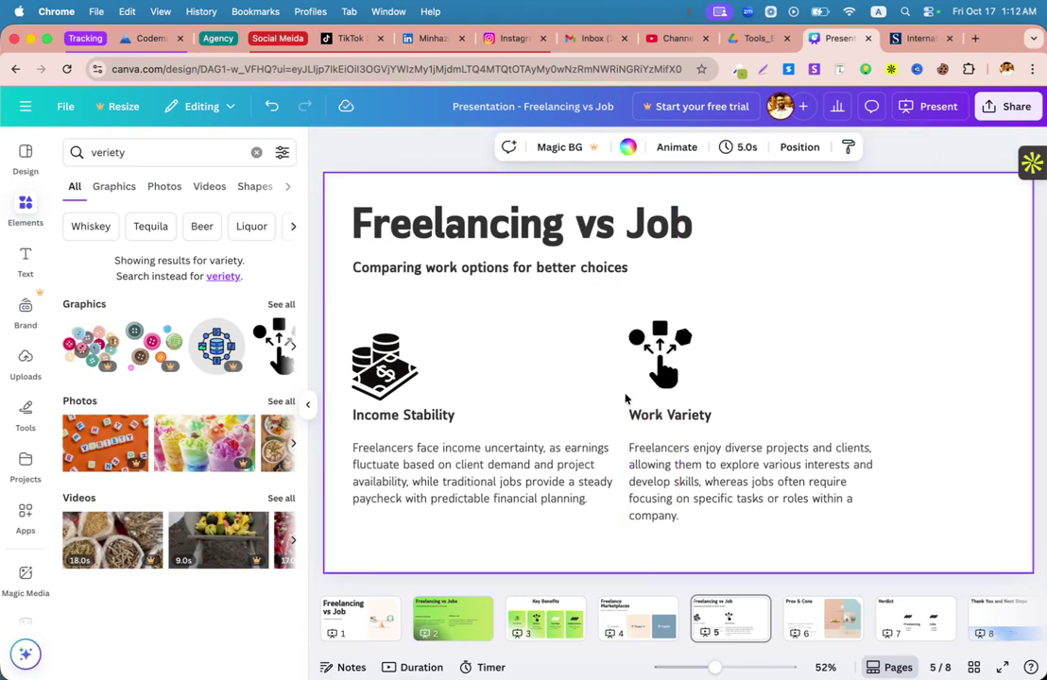
Move the bullet list on the Pros & Cons slide up, closer to the title
scroll(626, 399, "down", 2)
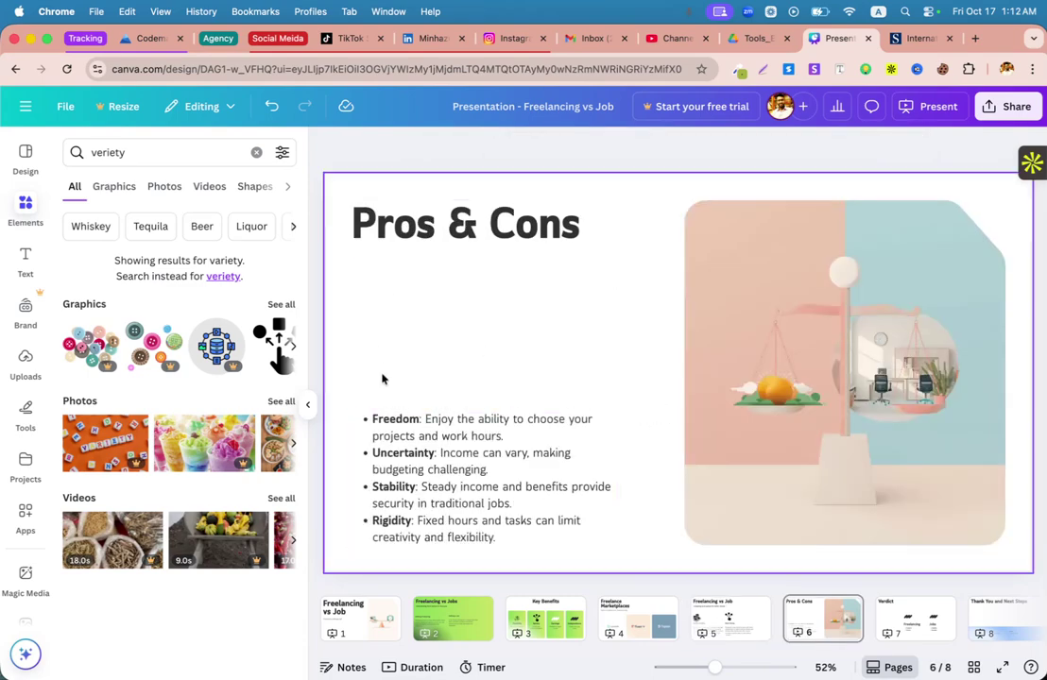
left_click_drag(431, 468, 435, 386)
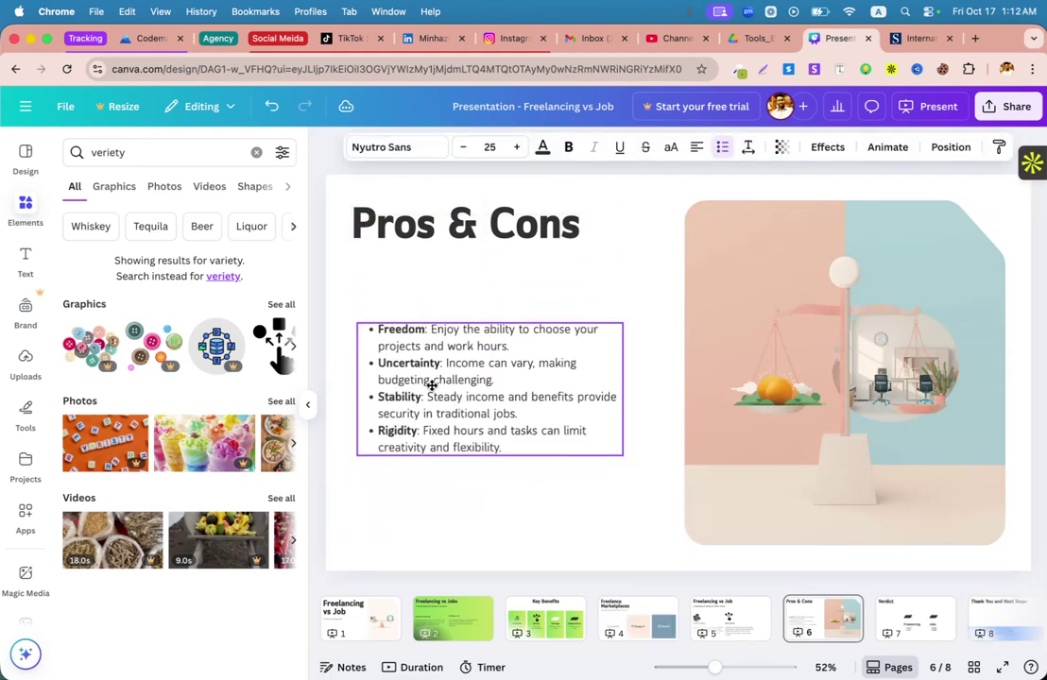
left_click(448, 531)
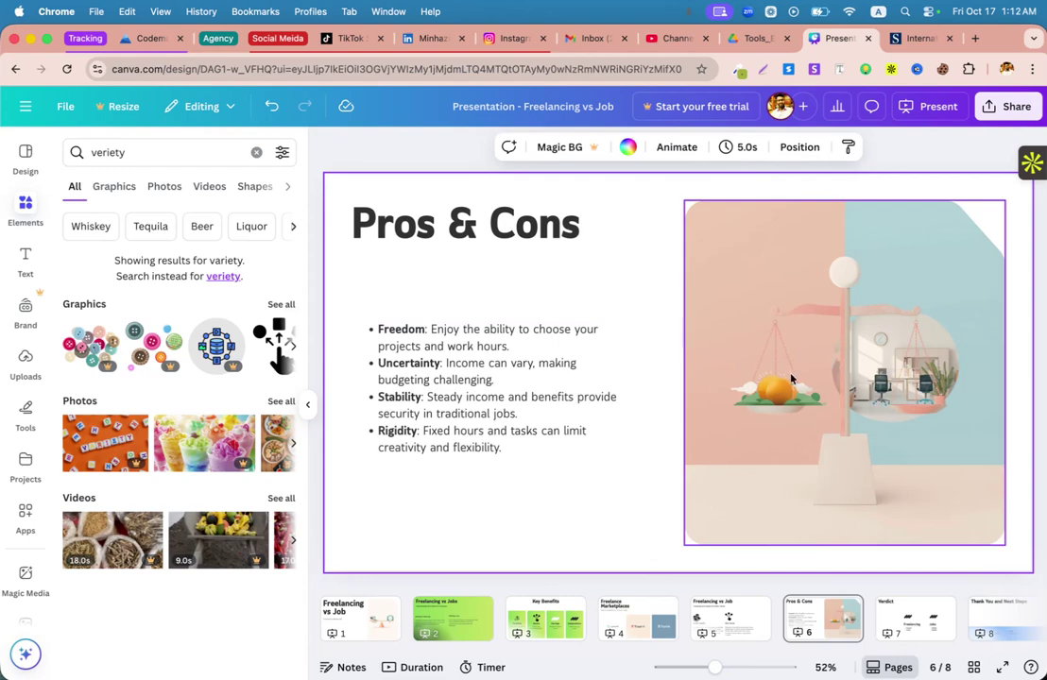
left_click_drag(441, 410, 439, 381)
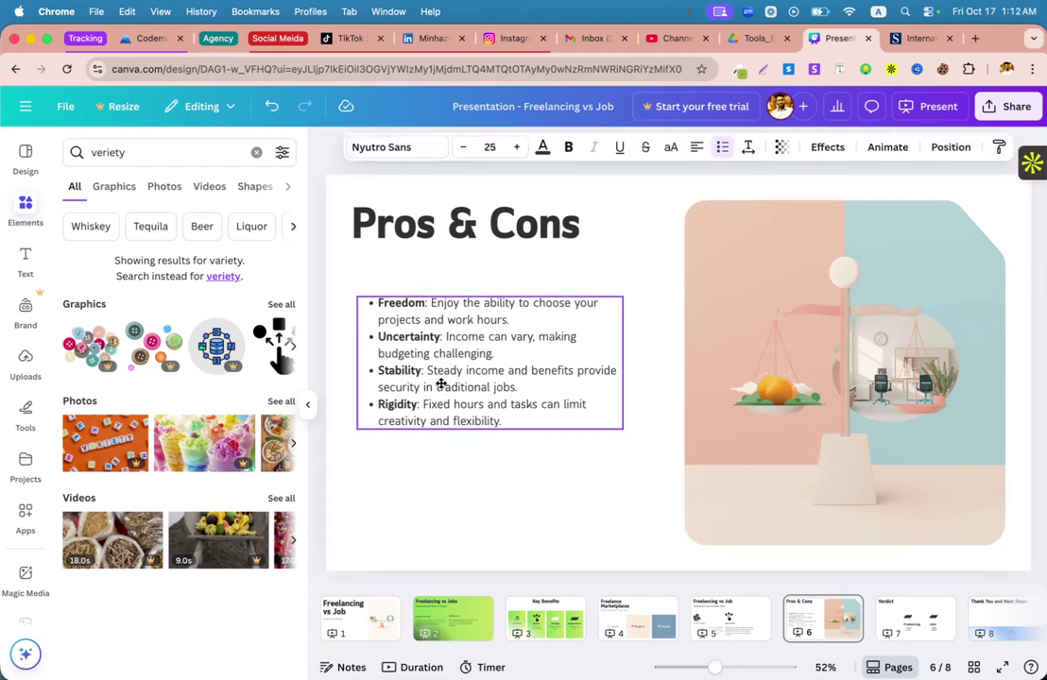
Search the elements library for "freelancing"
left_click(136, 160)
type("freelanci")
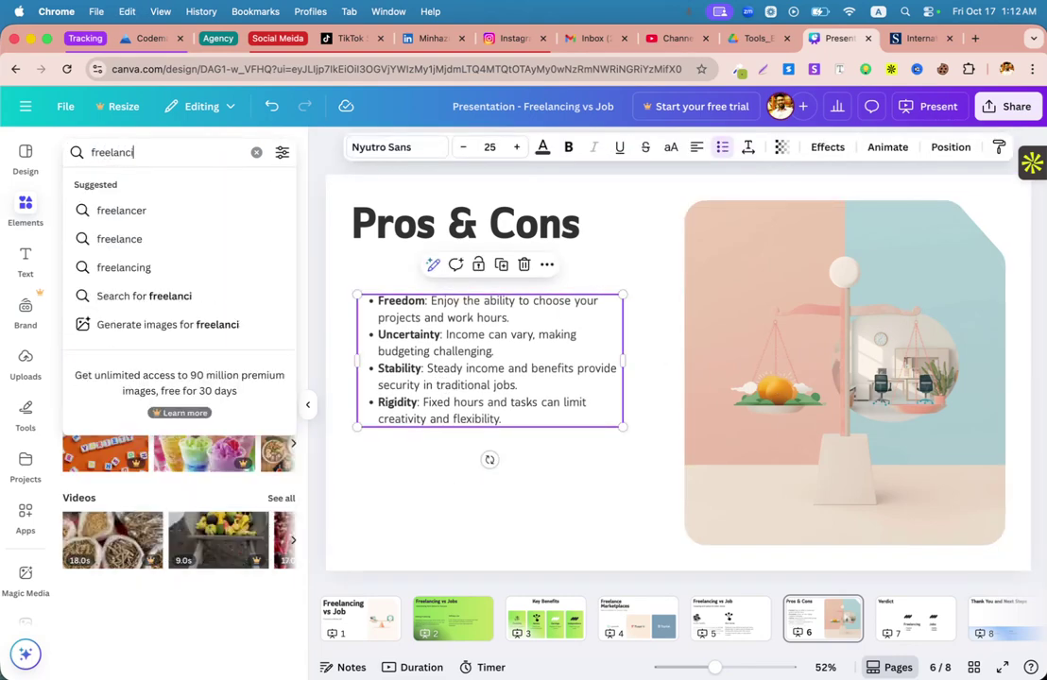
left_click(170, 268)
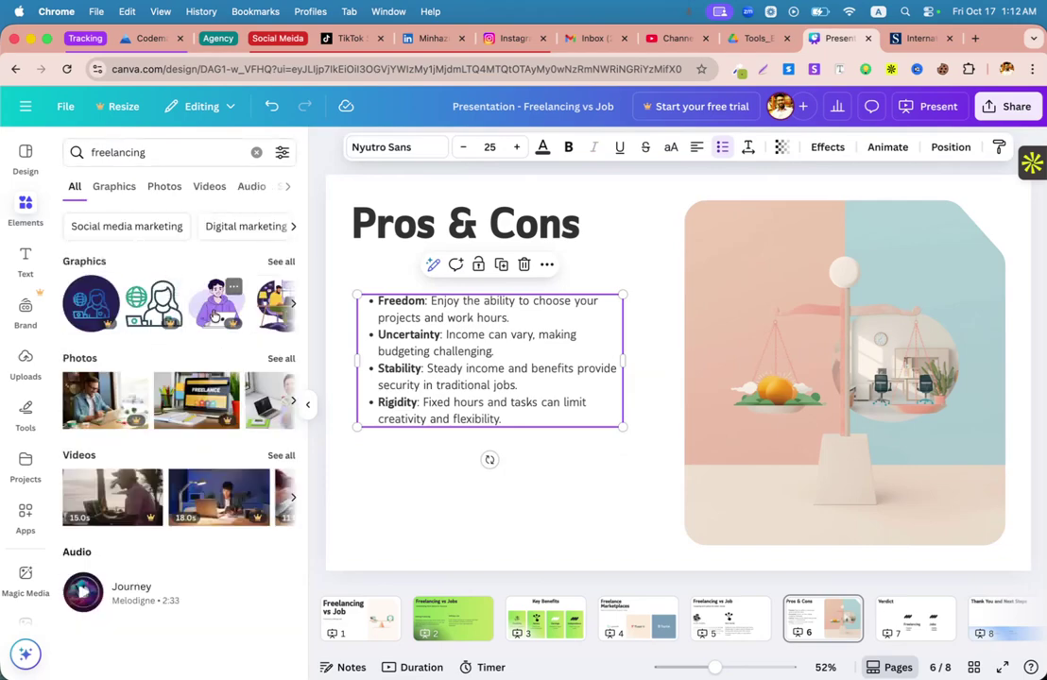
Add the purple man-with-laptop illustration, scaled down, below the Pros & Cons bullet list, and nudge the list slightly up and left
left_click(216, 312)
left_click_drag(862, 215, 598, 440)
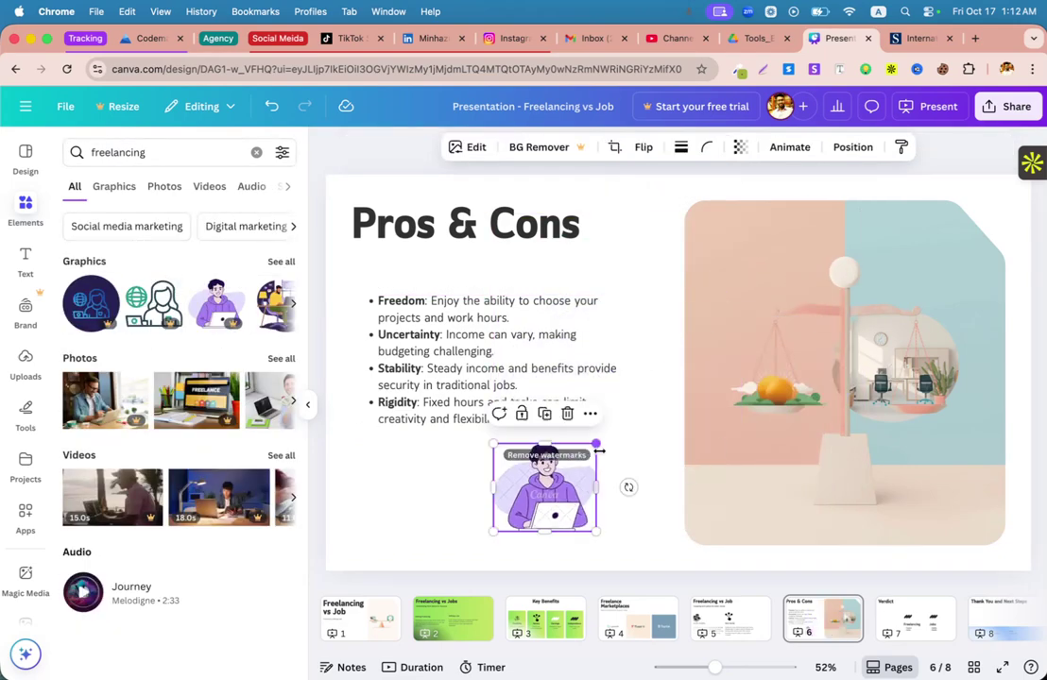
left_click_drag(567, 484, 437, 485)
left_click(444, 262)
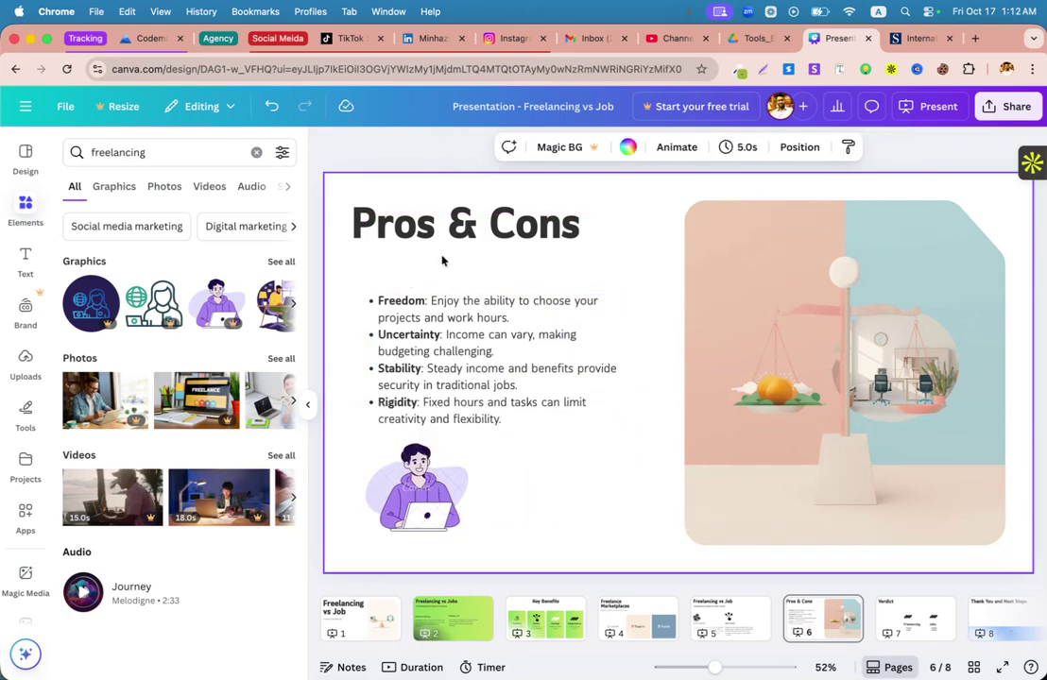
left_click_drag(430, 354, 426, 340)
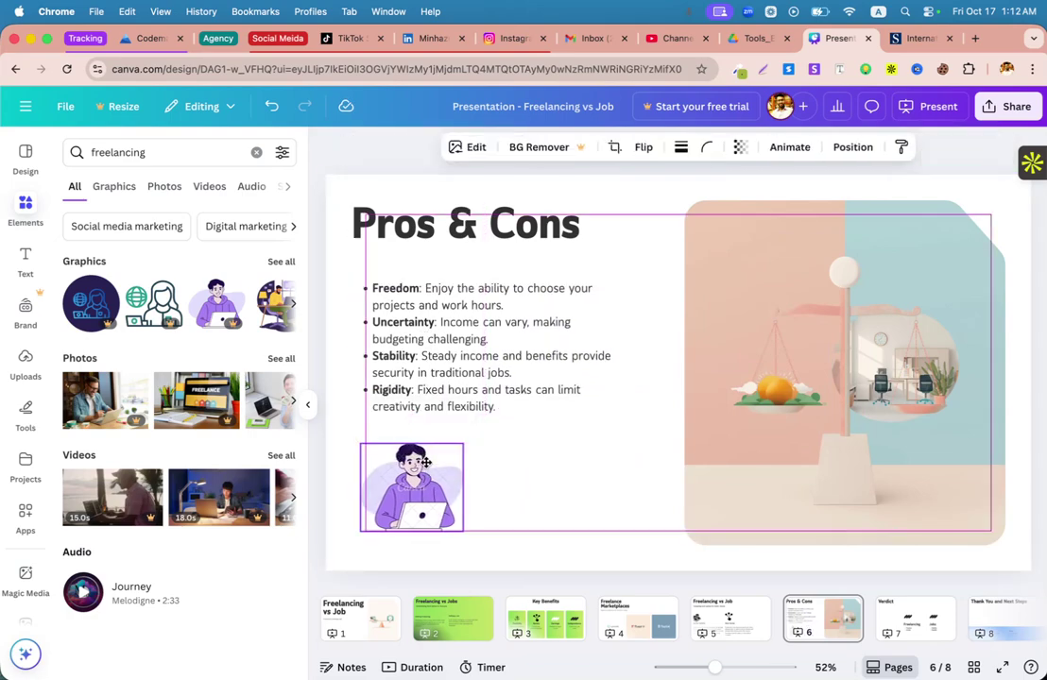
Rearrange the Pros & Cons slide so the man-with-laptop illustration sits directly under the title and the bullet list below it
left_click_drag(429, 470, 419, 236)
left_click_drag(409, 339, 481, 432)
left_click_drag(406, 260, 406, 324)
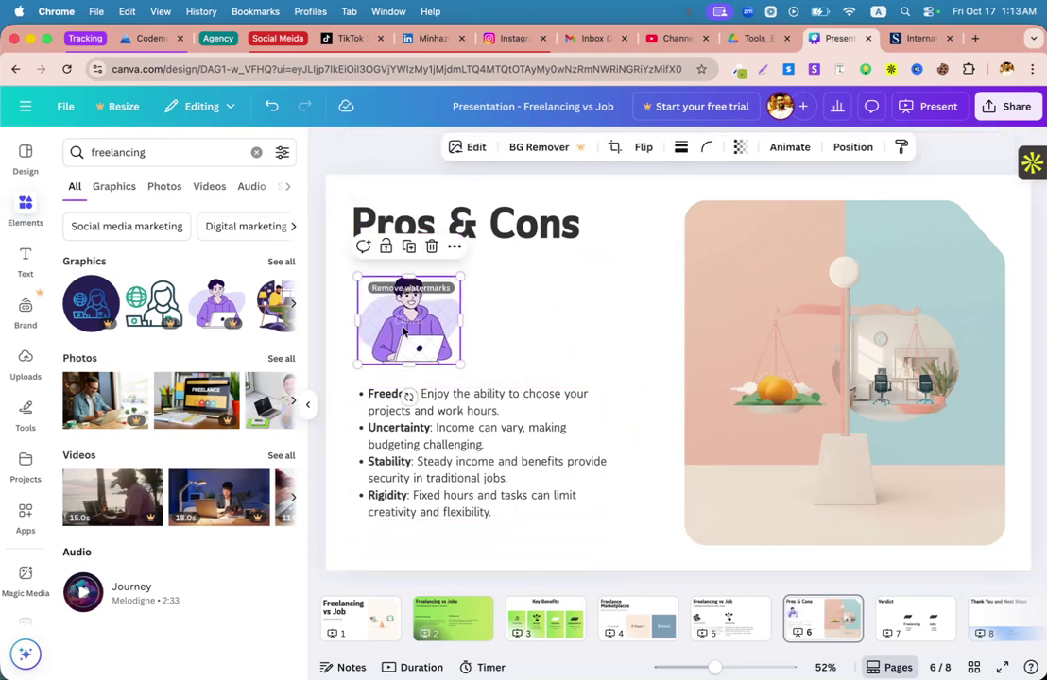
left_click(594, 327)
Look over the Verdict slide and the Thank You and Next Steps slide at the end of the presentation
left_click(909, 619)
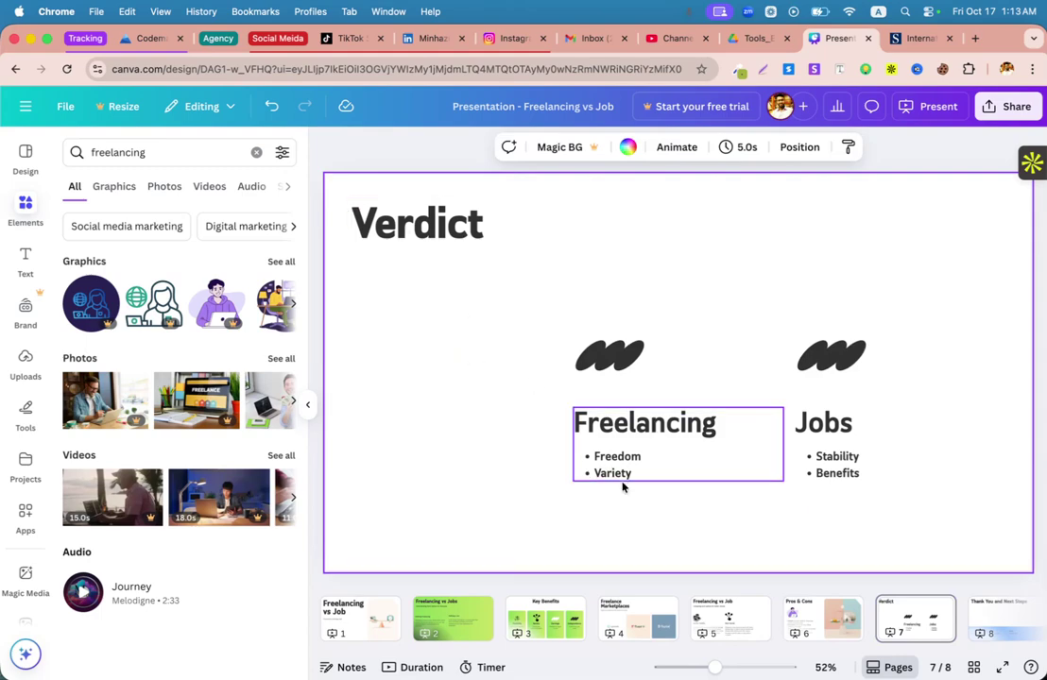
scroll(871, 614, "right", 2)
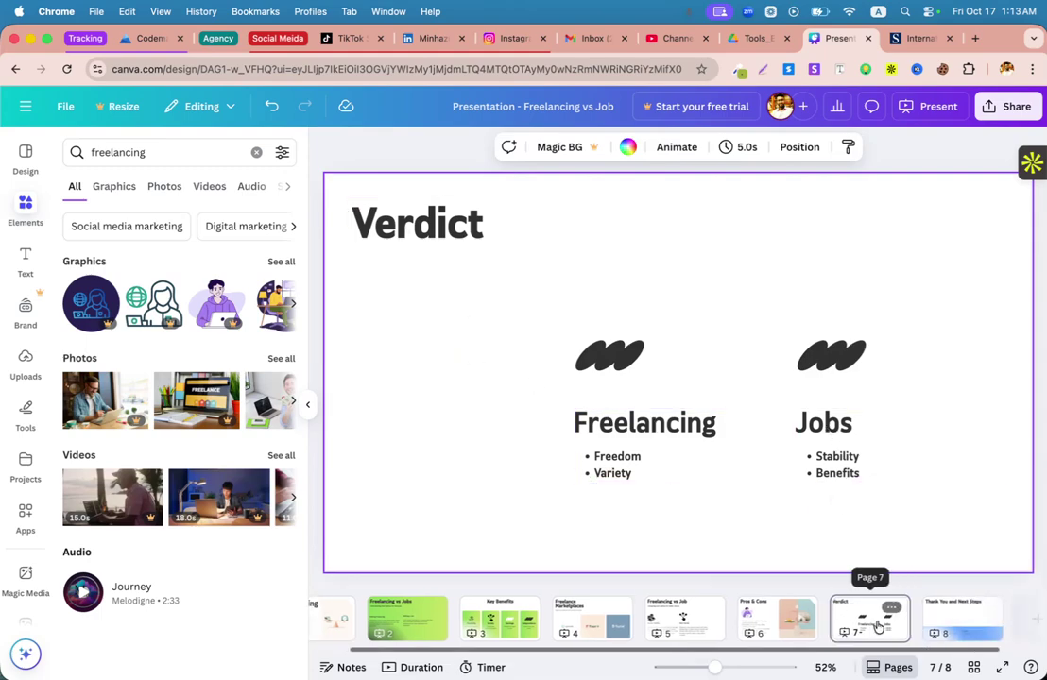
left_click(837, 608)
left_click(907, 616)
left_click(922, 622)
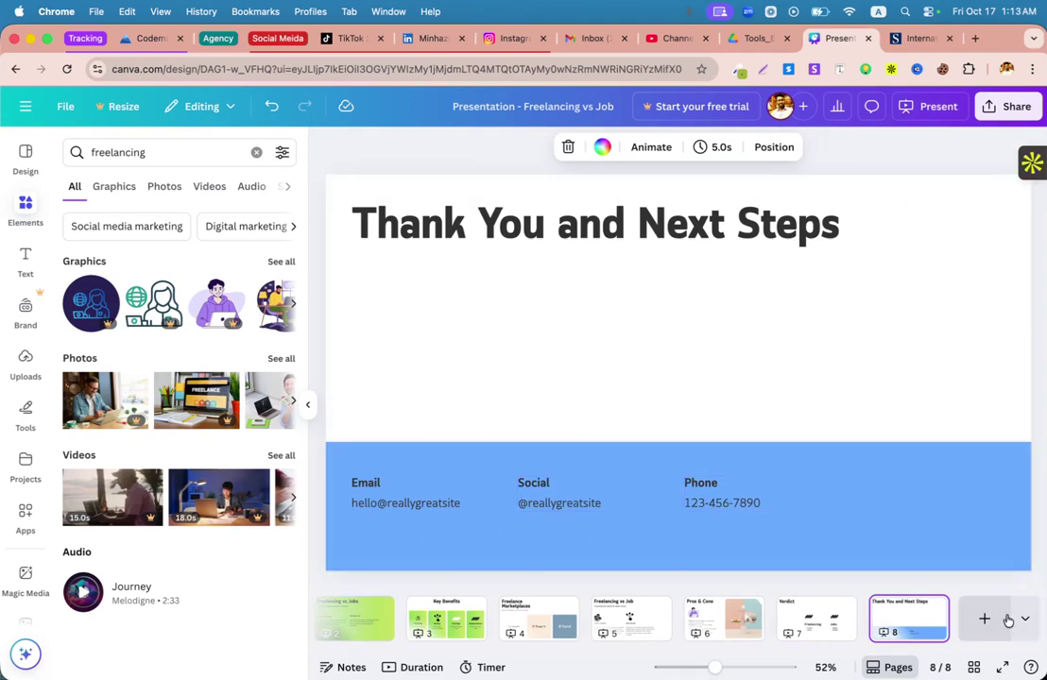
scroll(544, 609, "left", 2)
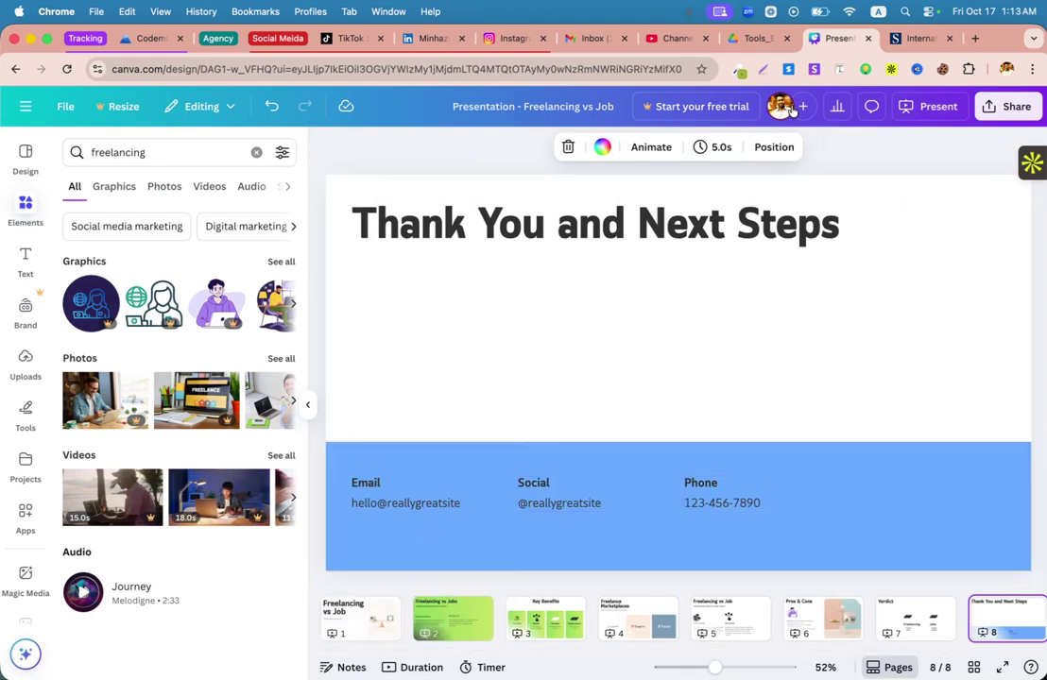
scroll(486, 449, "up", 3)
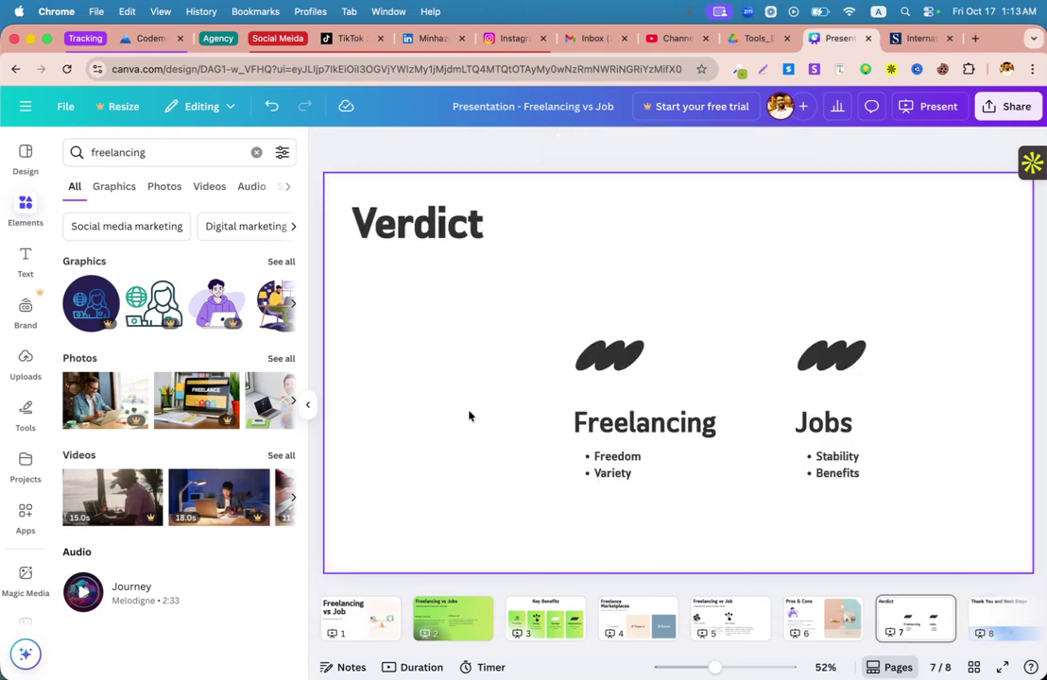
scroll(440, 282, "down", 3)
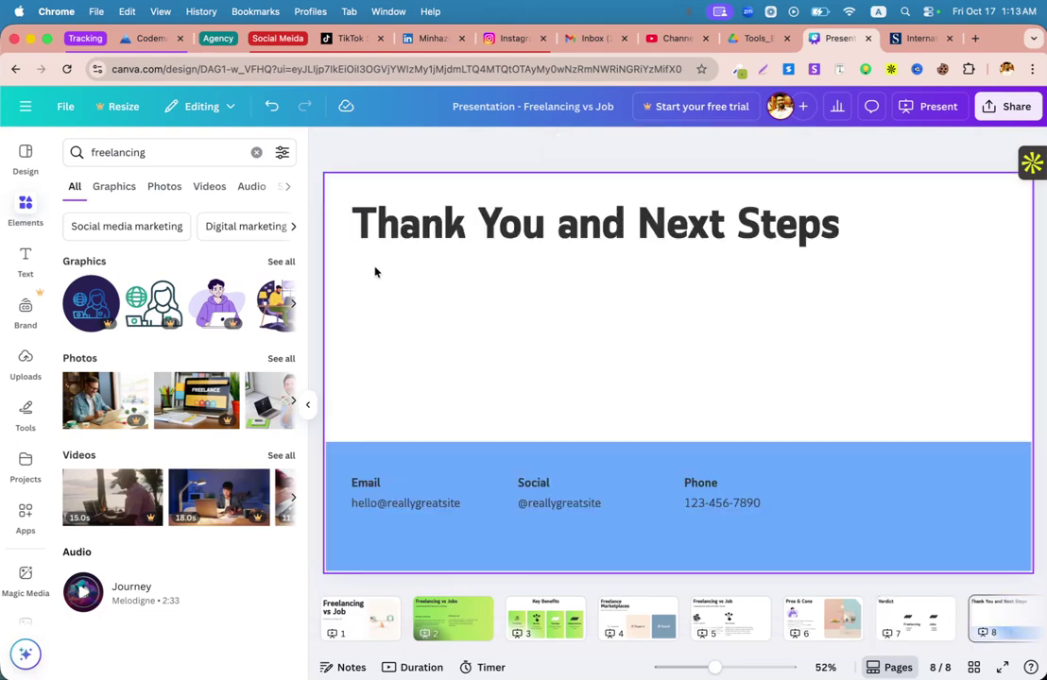
Return to the Canva AI chat thread and open the outline of the generated presentation
left_click(15, 71)
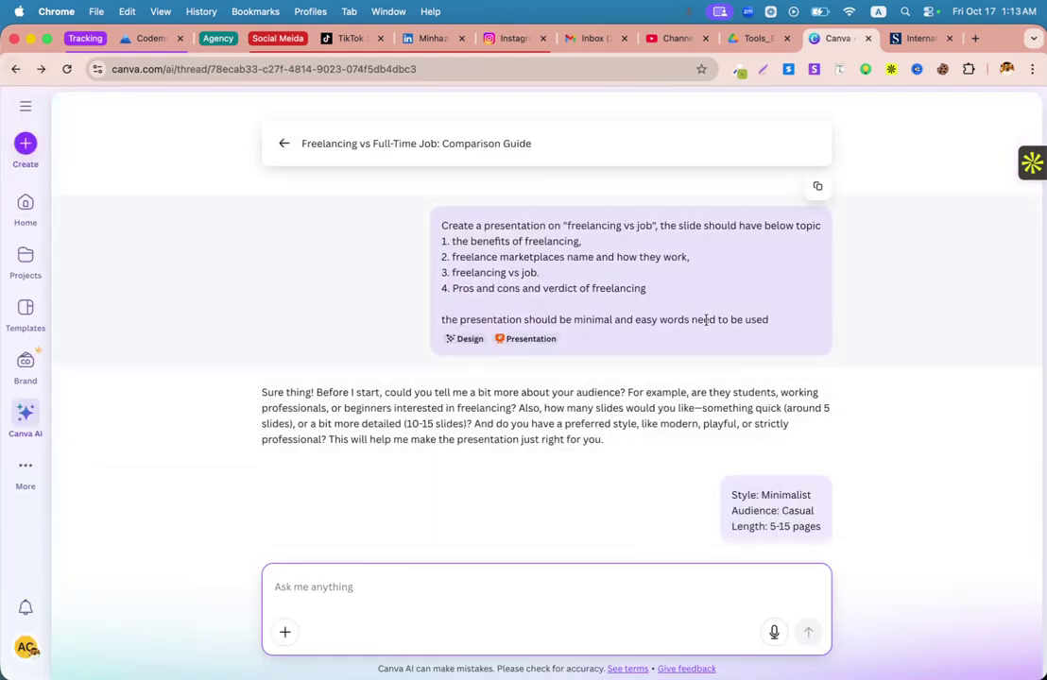
scroll(273, 394, "up", 3)
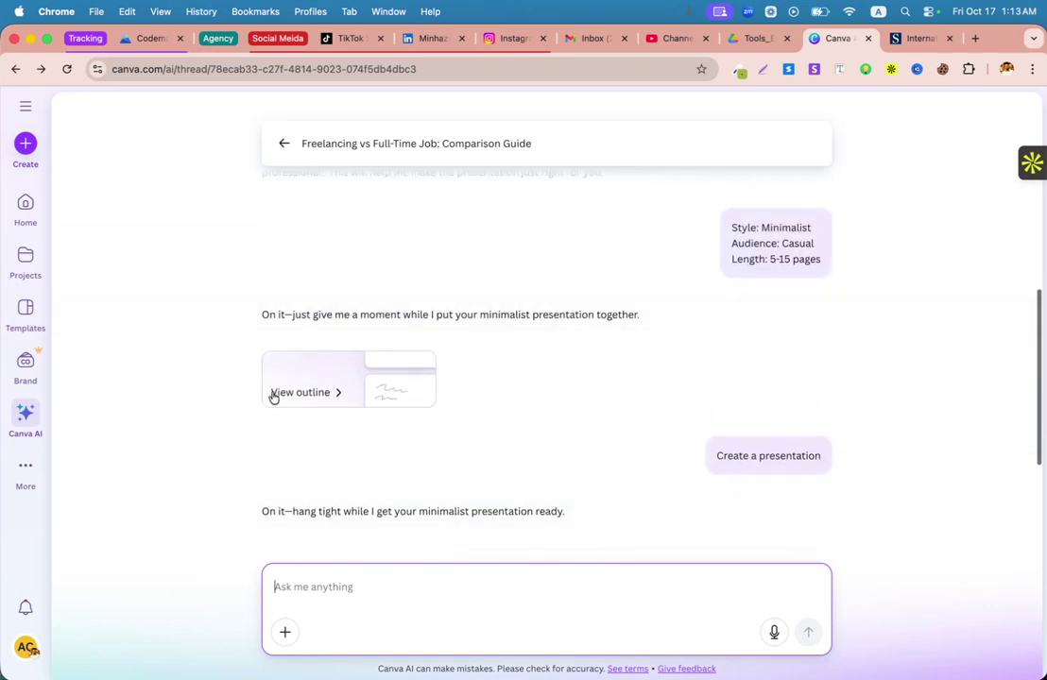
left_click(337, 392)
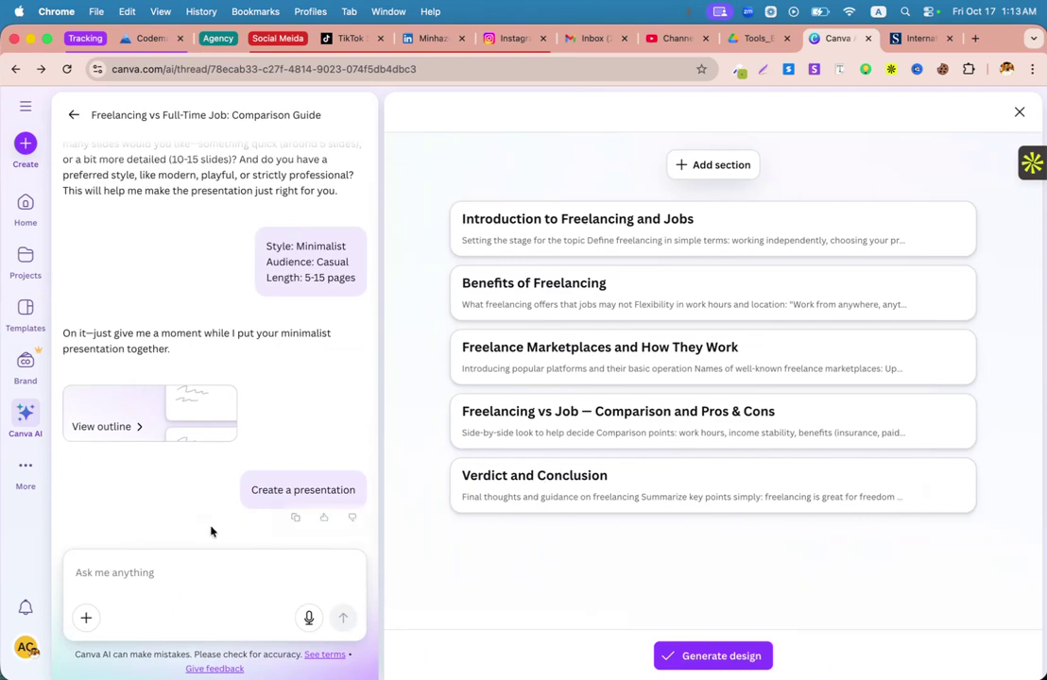
Ask Canva AI to remove the verdict and conclusion part and add a section focused on "freelancing and our economy"
left_click(154, 567)
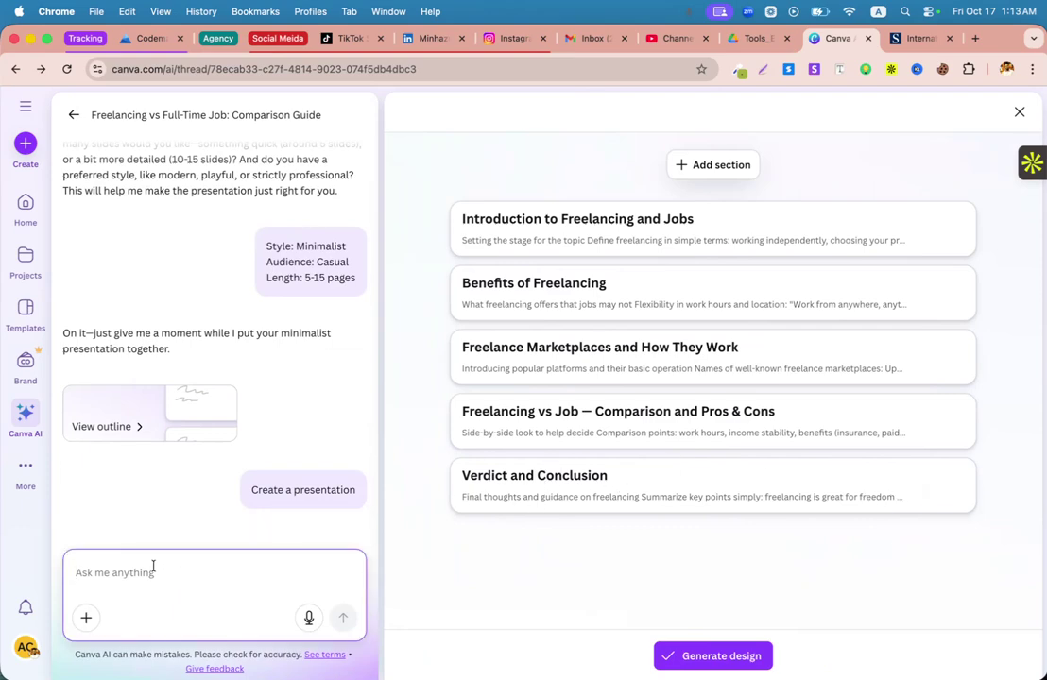
type("re")
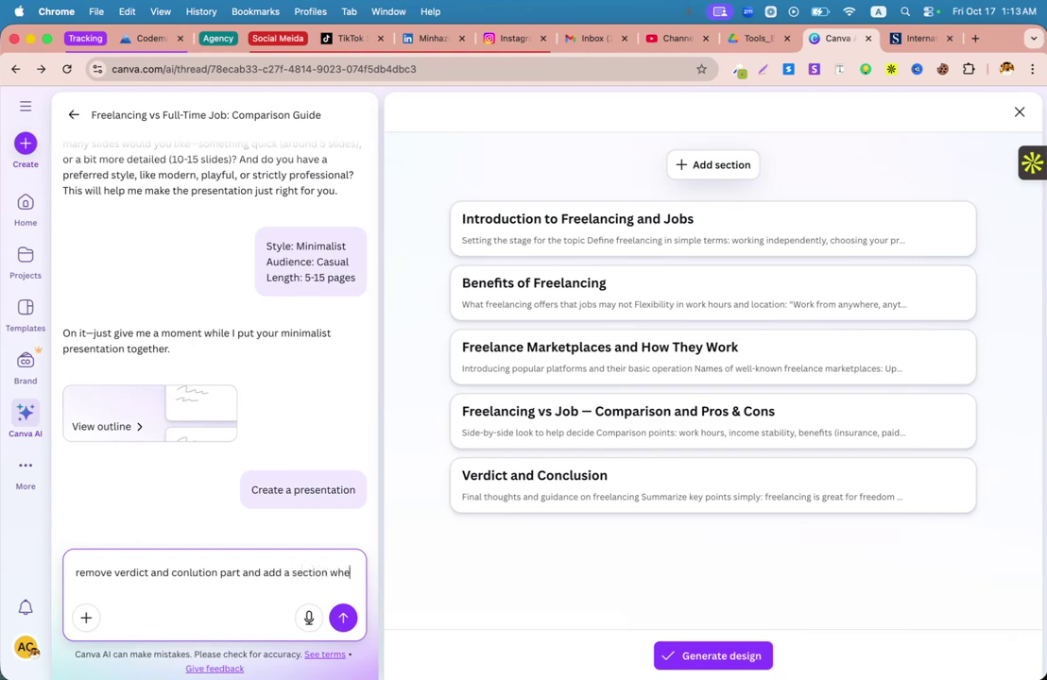
type("re")
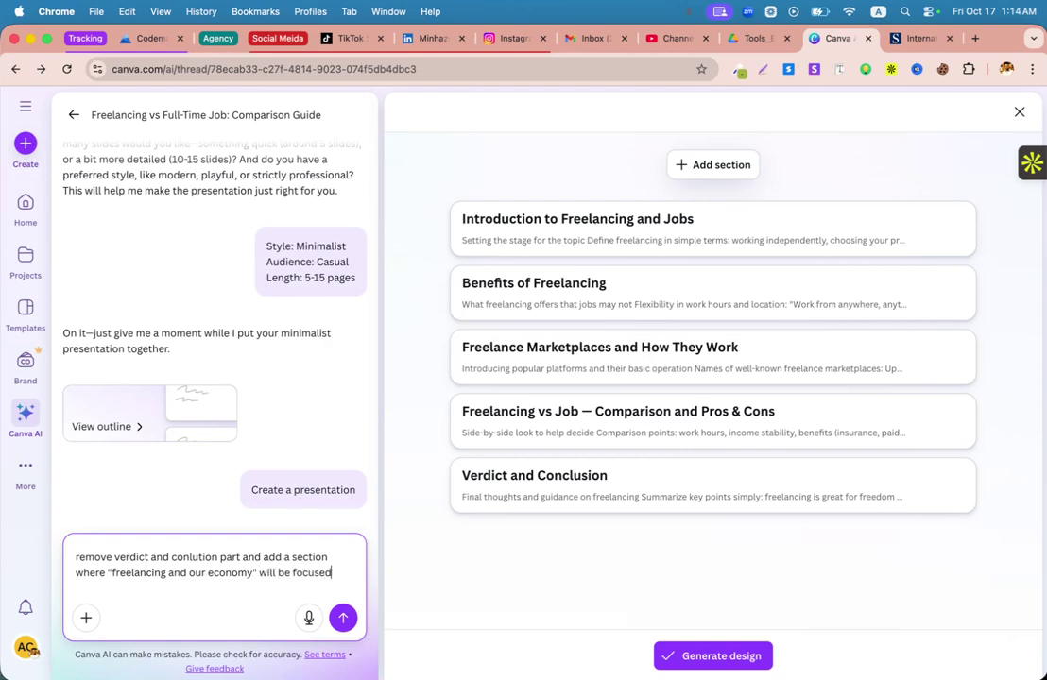
left_click(343, 618)
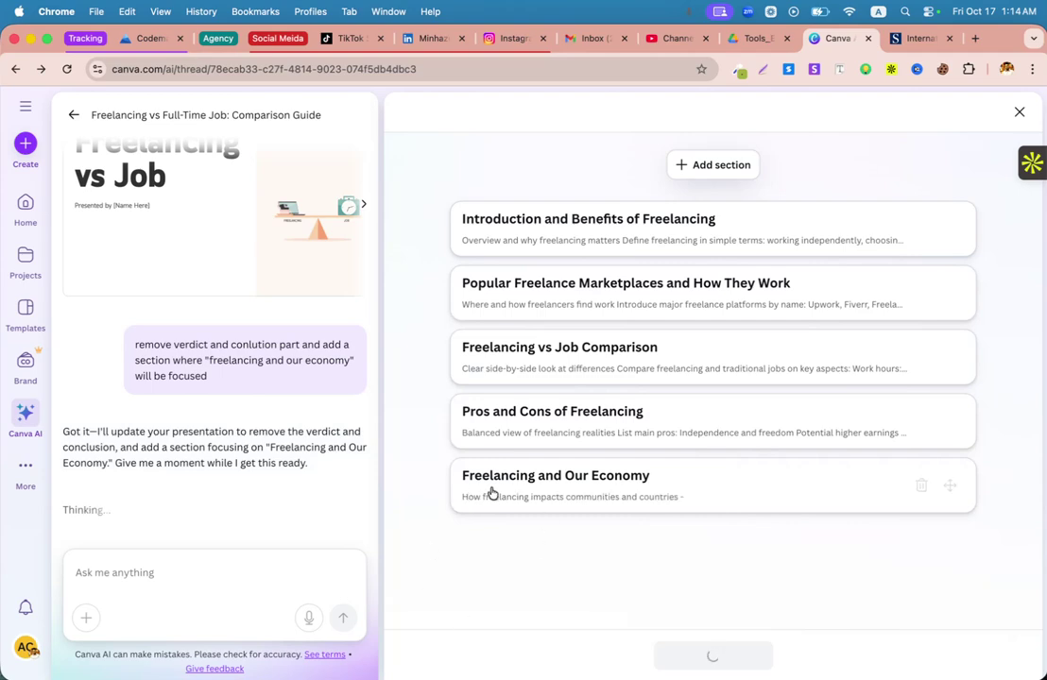
Expand the Freelancing and Our Economy section in the updated outline, then generate the new design
scroll(472, 547, "down", 3)
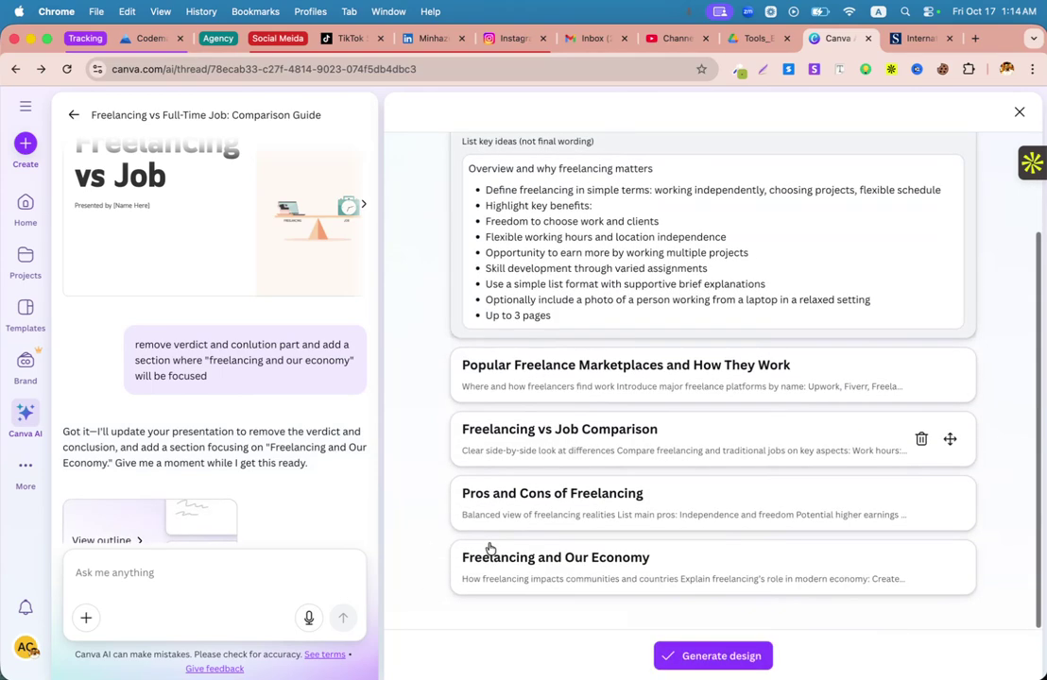
left_click(524, 561)
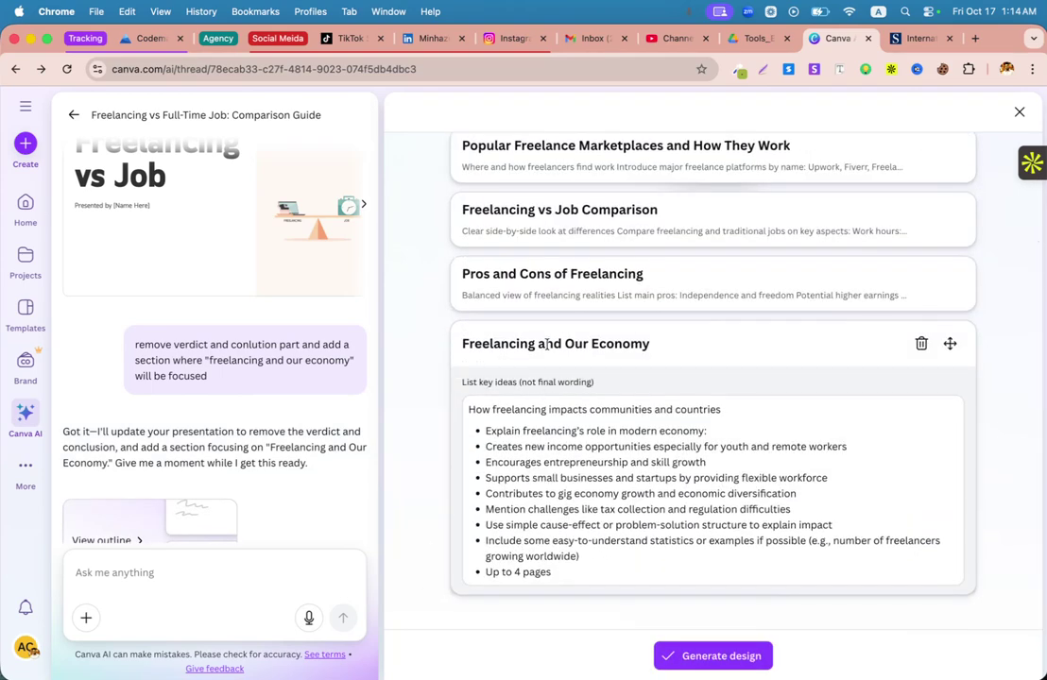
left_click(704, 655)
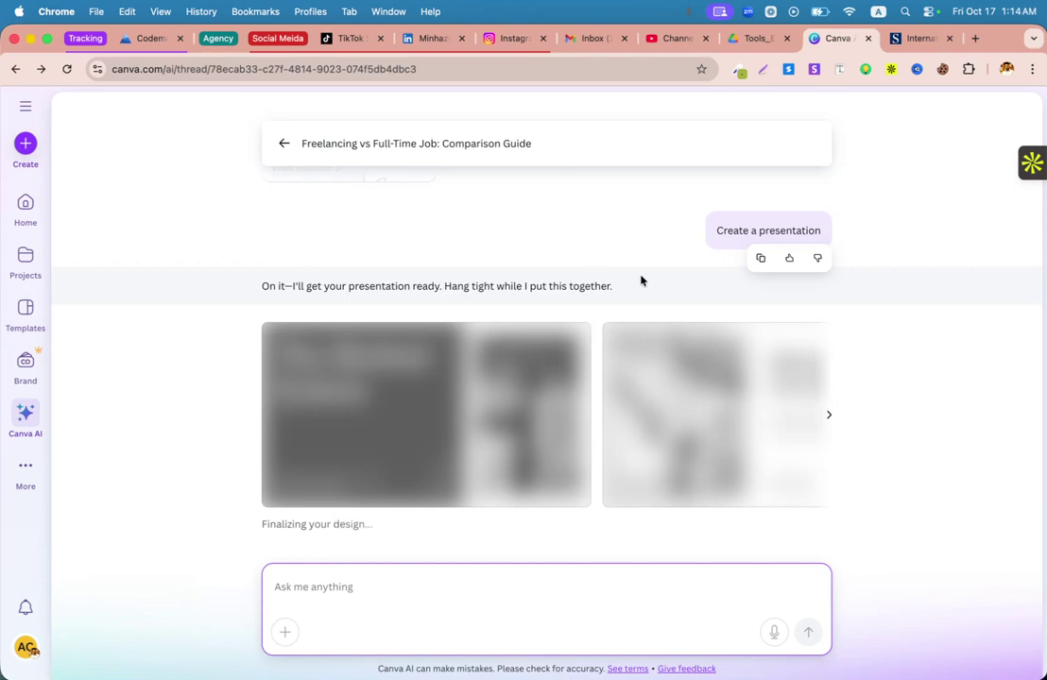
Switch to the Canva home page in the other browser window and search the templates for "resume"
key("ctrl+Left")
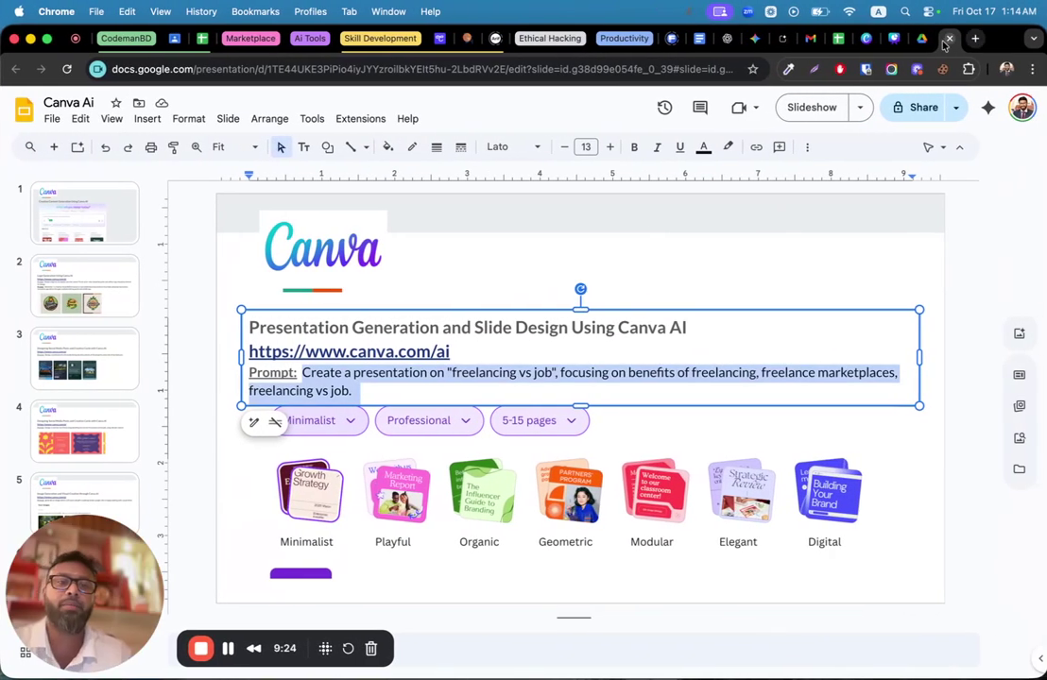
left_click(894, 40)
left_click(866, 40)
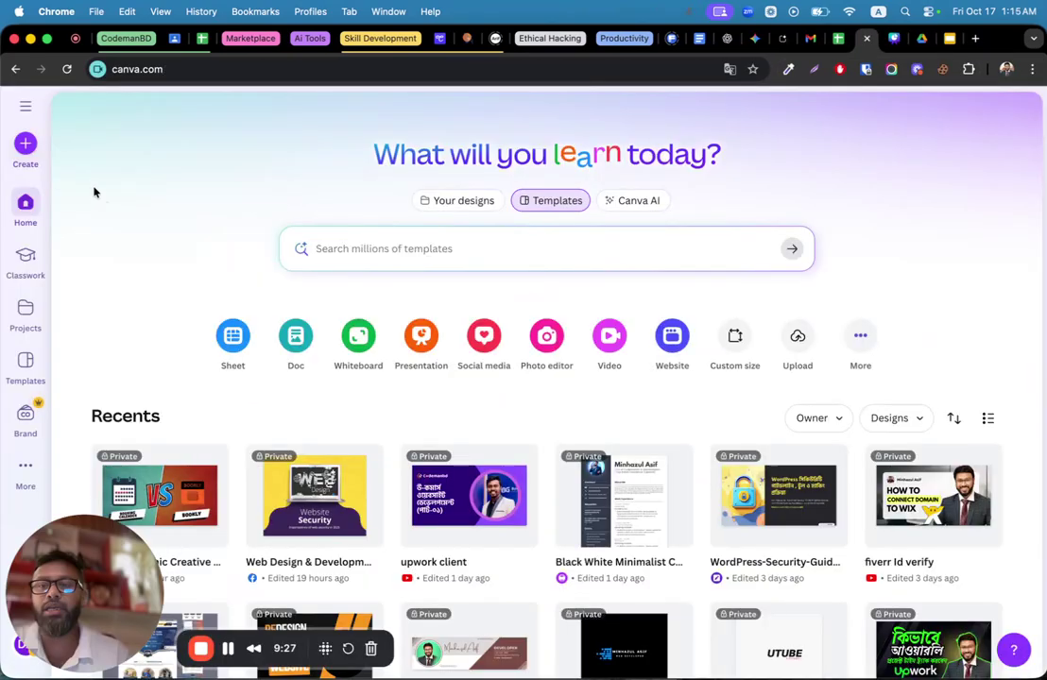
left_click(351, 248)
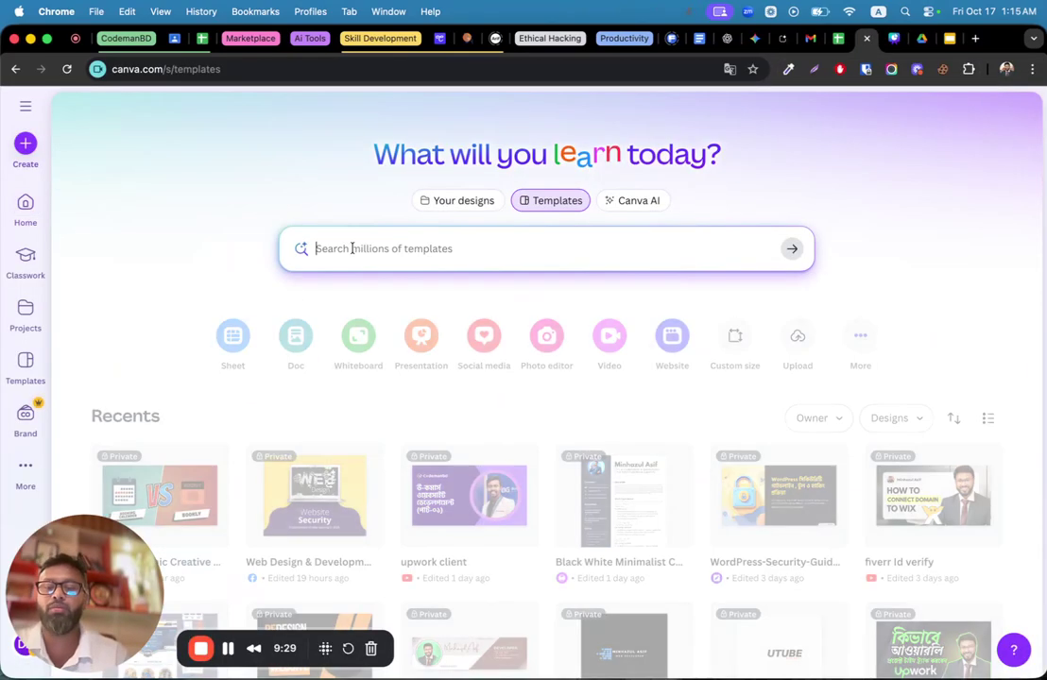
type("resume")
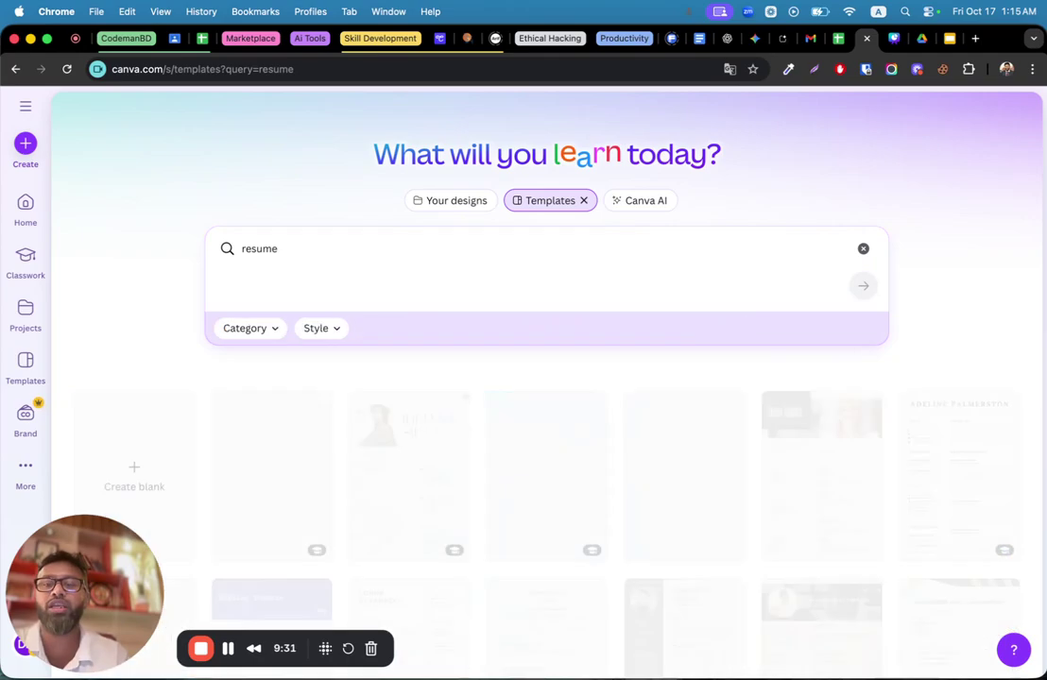
Open the Black Orange Modern UI/UX Designer Professional Resume template for customizing
scroll(435, 465, "down", 3)
scroll(435, 465, "down", 3)
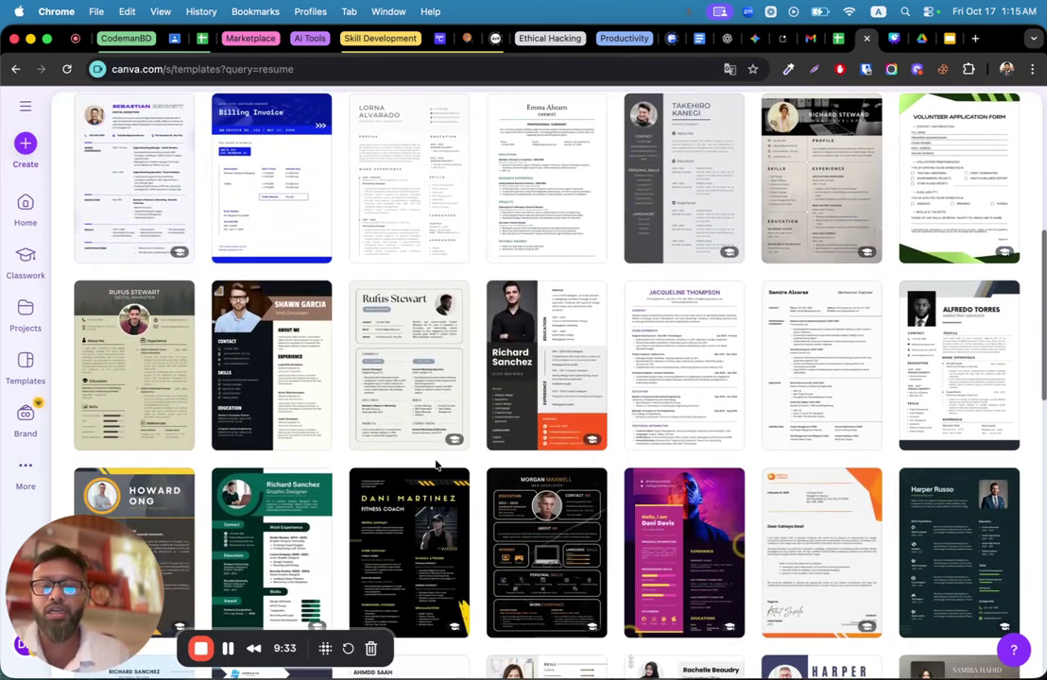
left_click(513, 341)
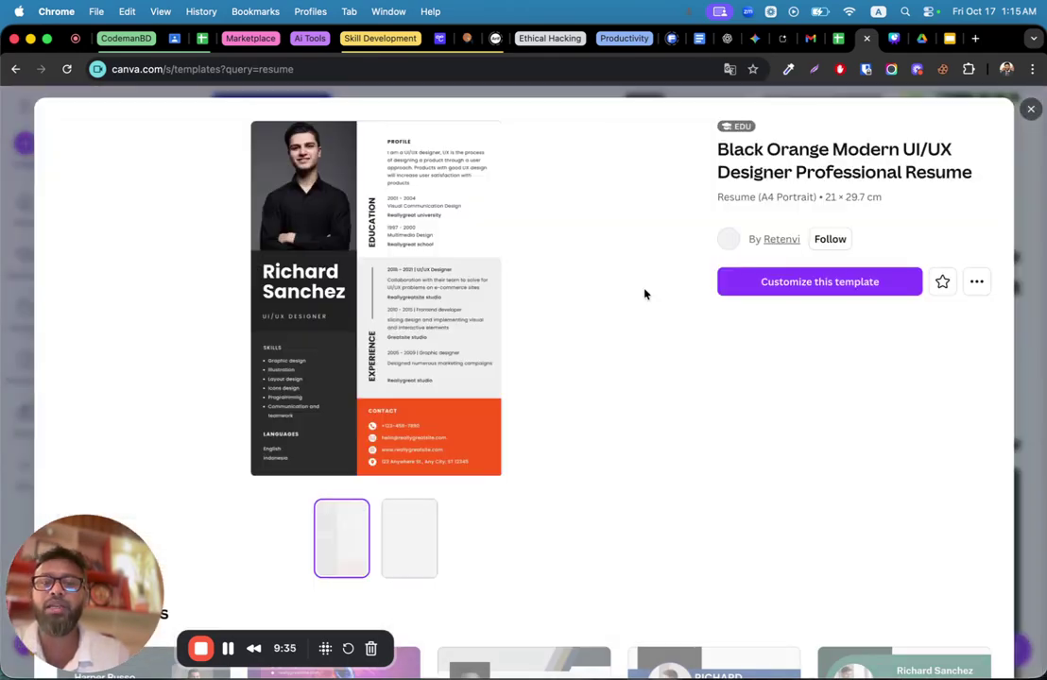
left_click(839, 283)
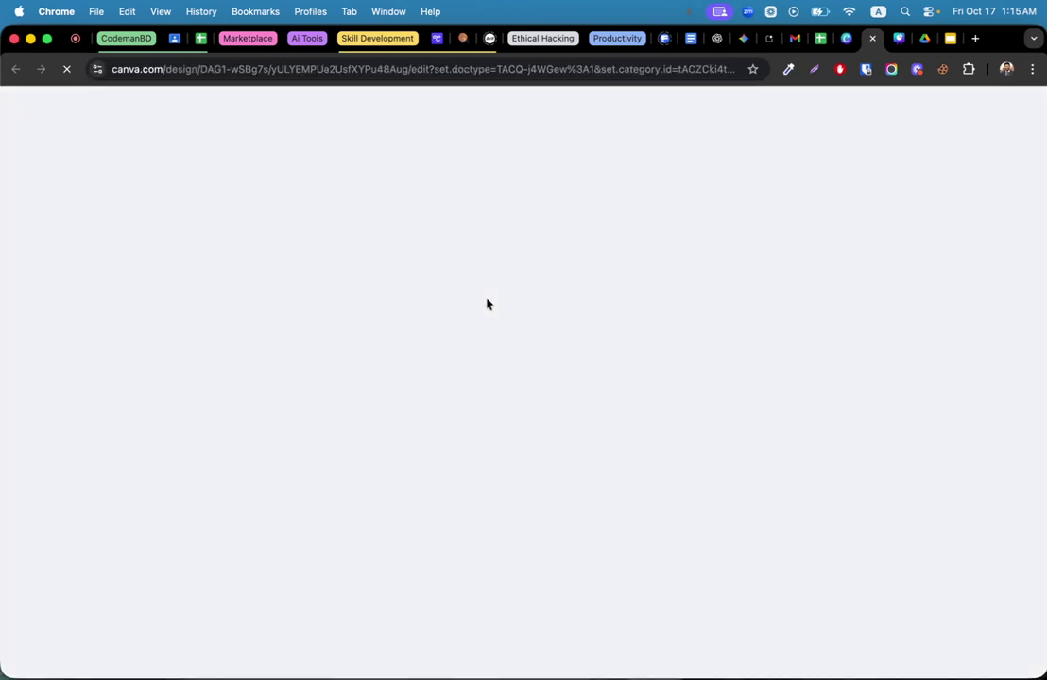
Examine the resume's first page and inspect its profile heading and paragraph as editable text
scroll(488, 305, "down", 2)
scroll(487, 304, "up", 1)
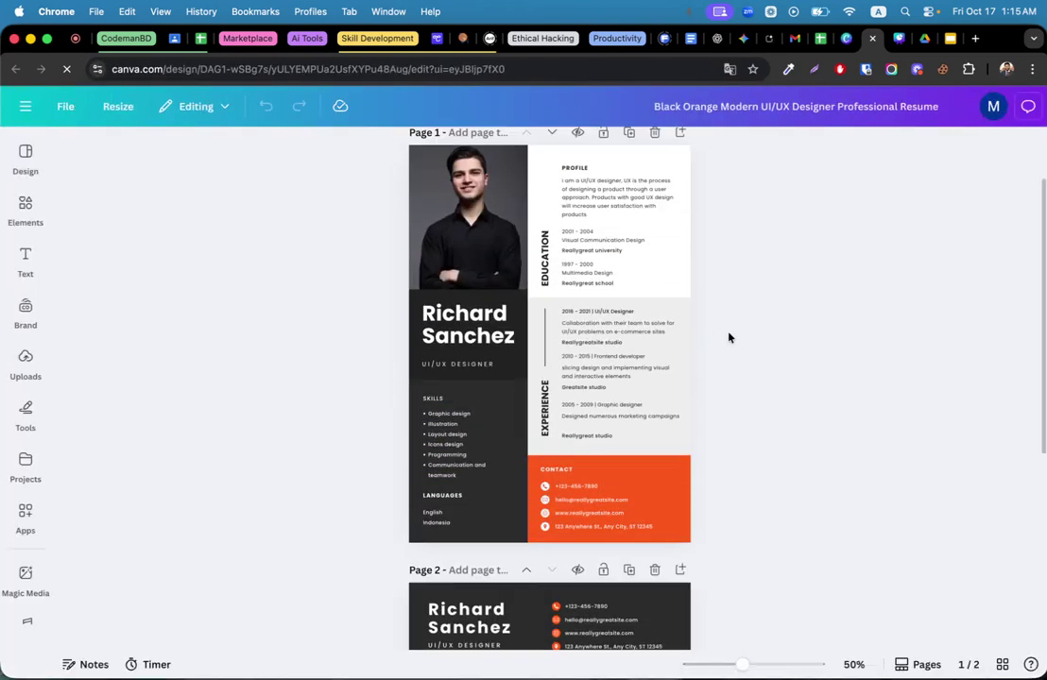
scroll(599, 240, "up", 5)
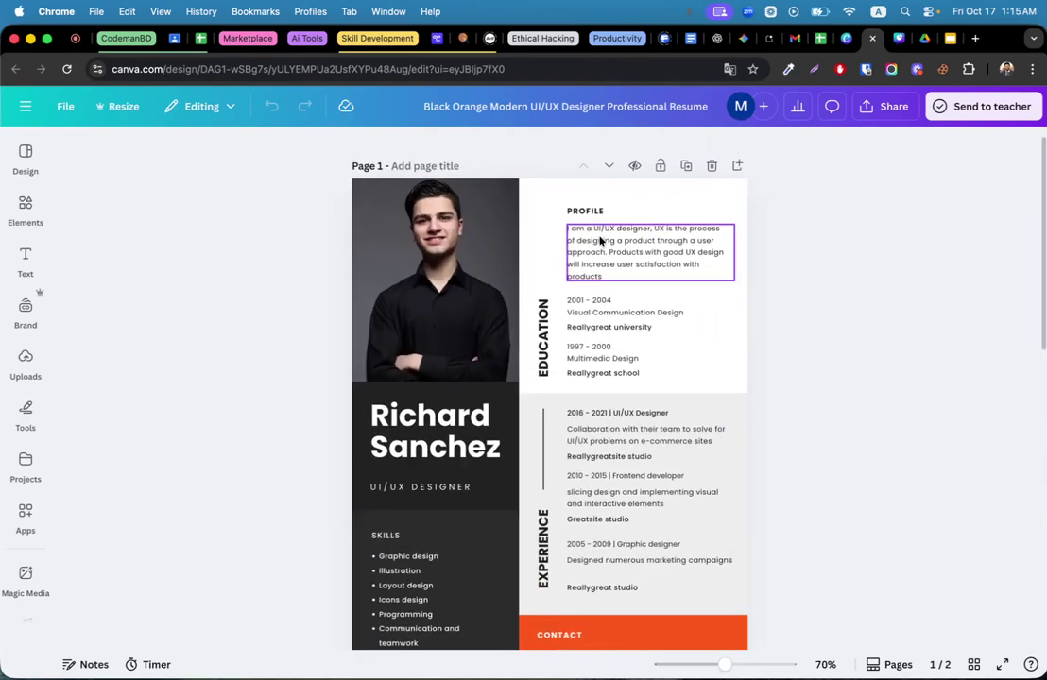
left_click(601, 241)
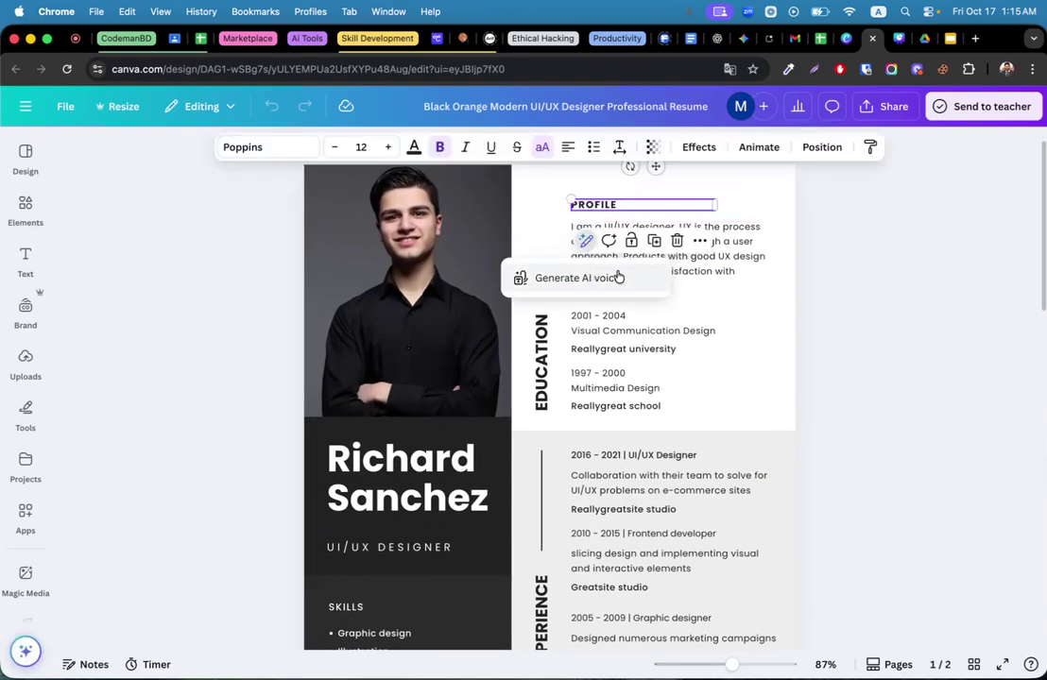
double_click(721, 270)
left_click(675, 261)
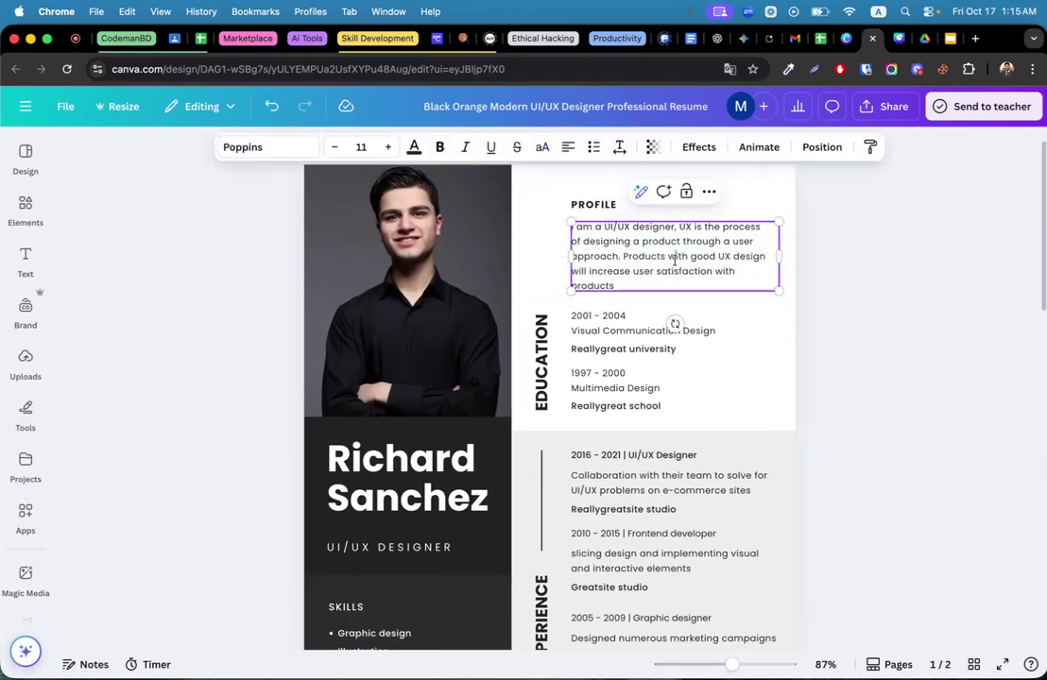
left_click(840, 247)
left_click(656, 251)
left_click(833, 233)
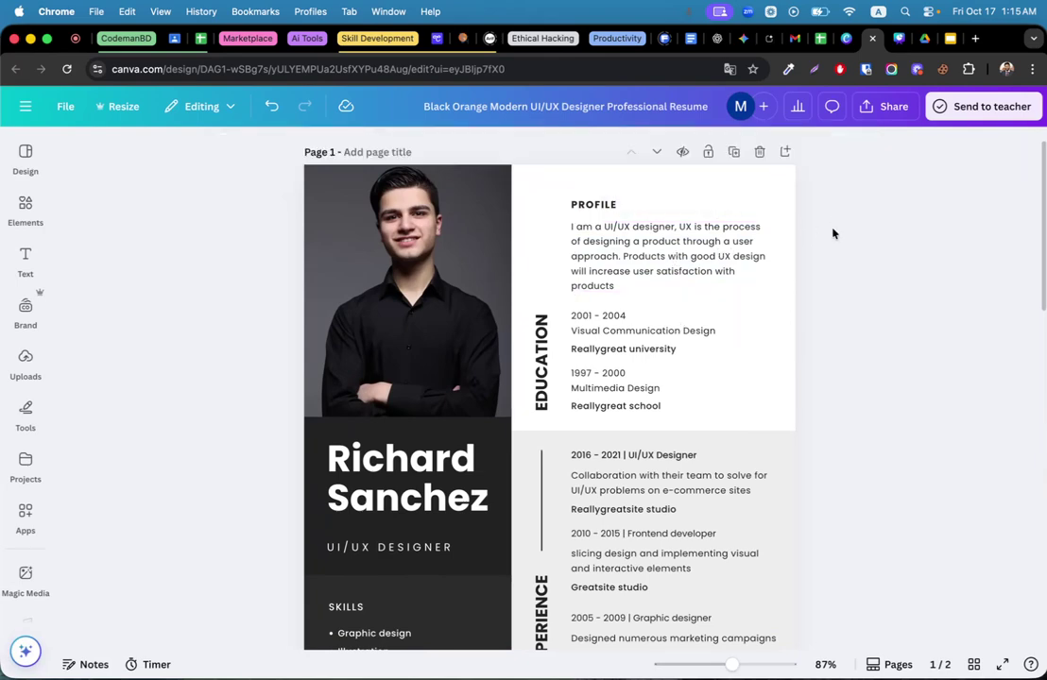
Replace the name on the resume with the owner's full name and reduce its font size so the first name fits on one line
left_click(406, 477)
double_click(407, 477)
type("M")
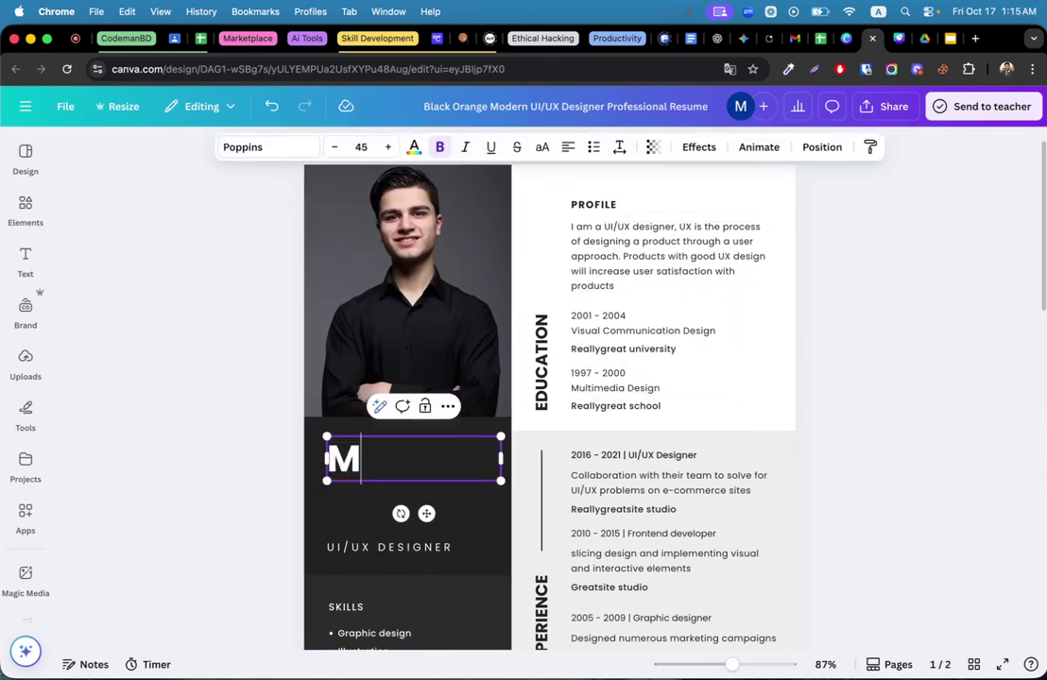
type("inhazul Asid")
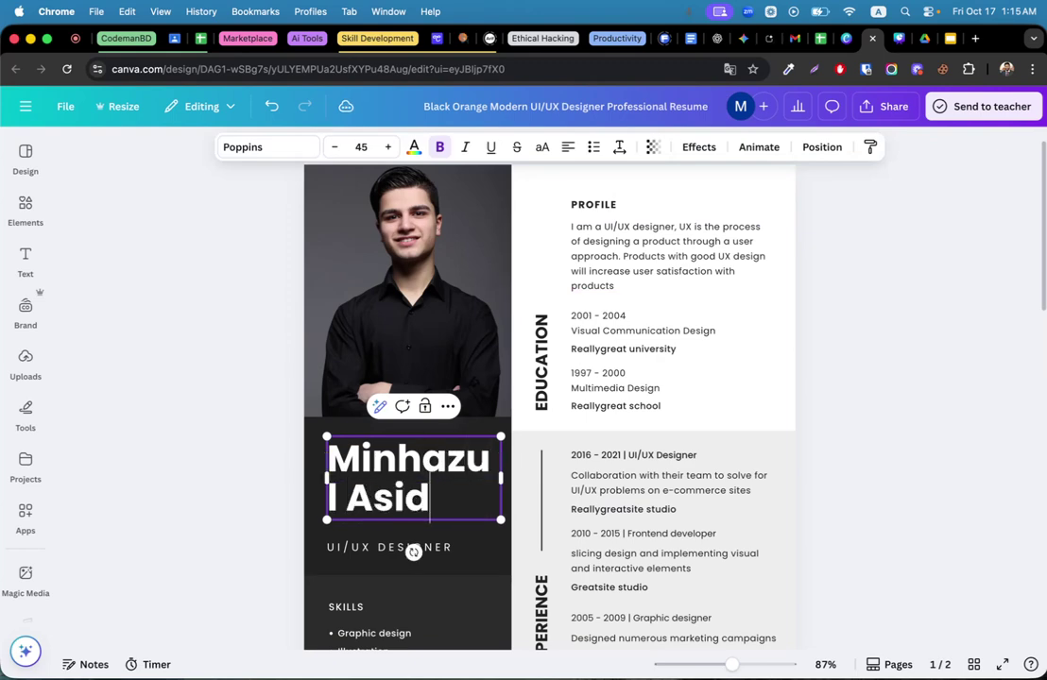
key("BackSpace")
type("f")
key("super+a")
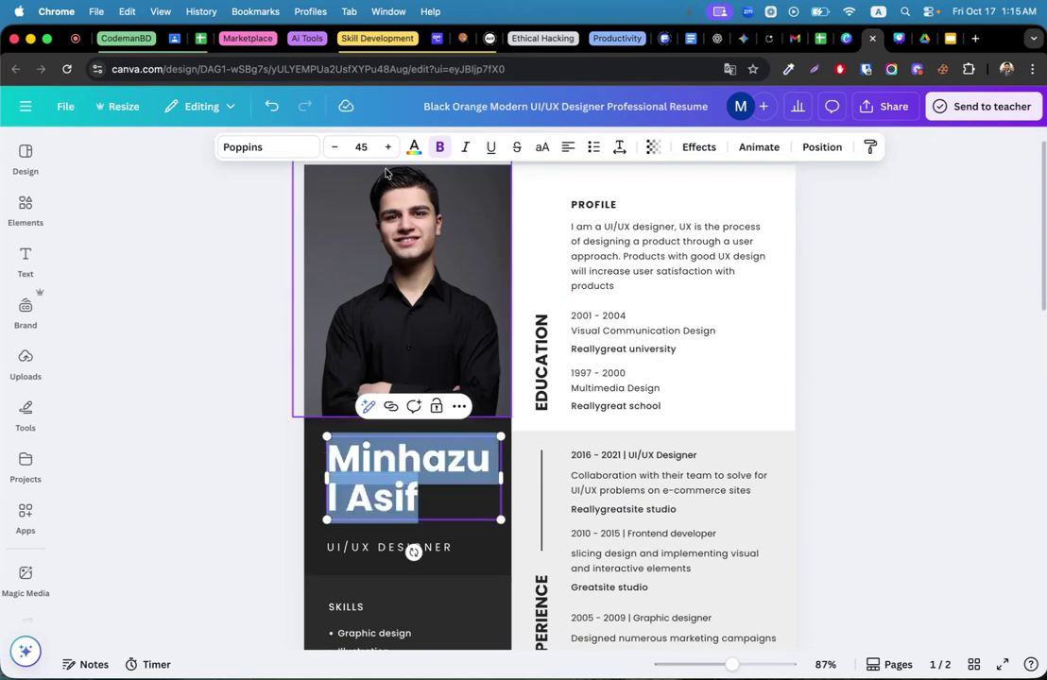
left_click(335, 146)
left_click(273, 234)
Replace the resume's photo with the uploaded portrait in the checked suit, filling the photo frame
left_click(439, 239)
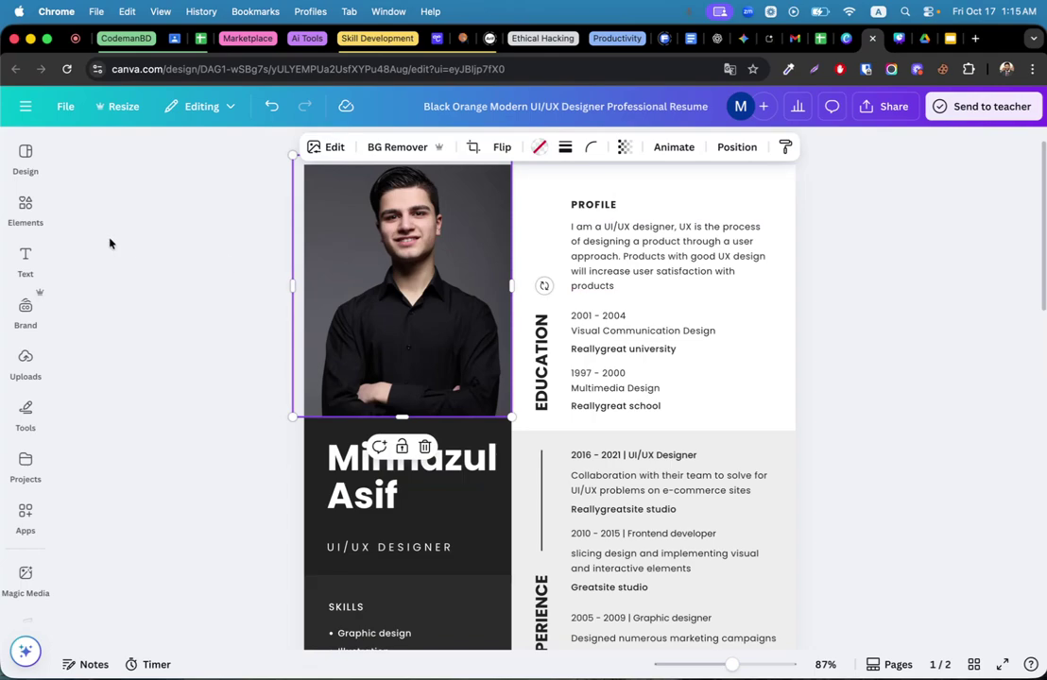
left_click(29, 314)
left_click(26, 364)
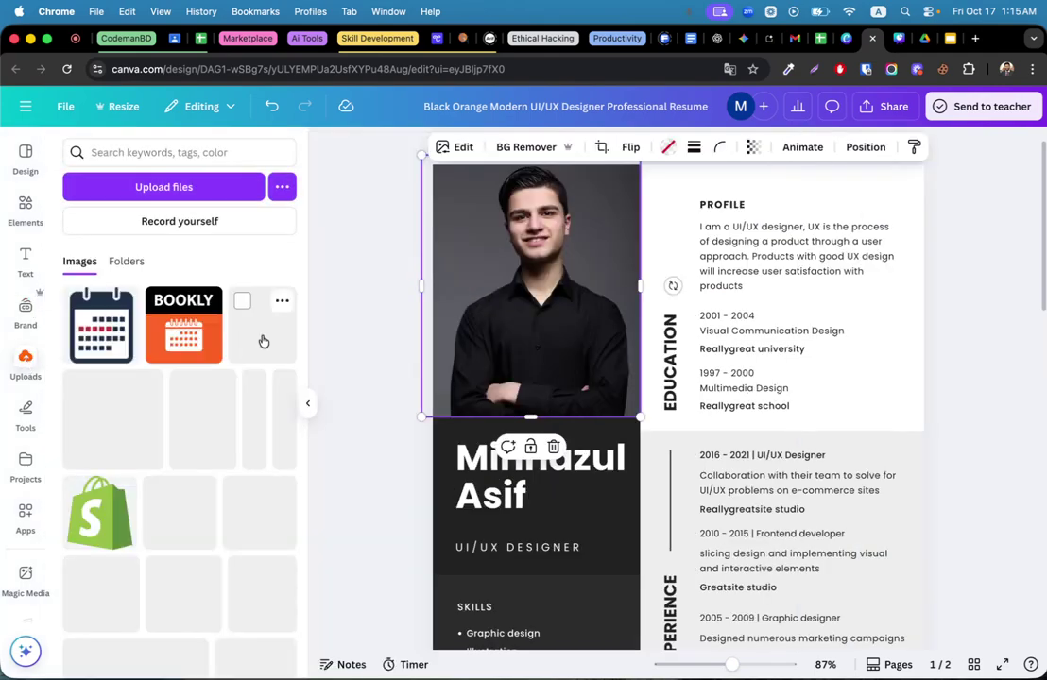
left_click(256, 602)
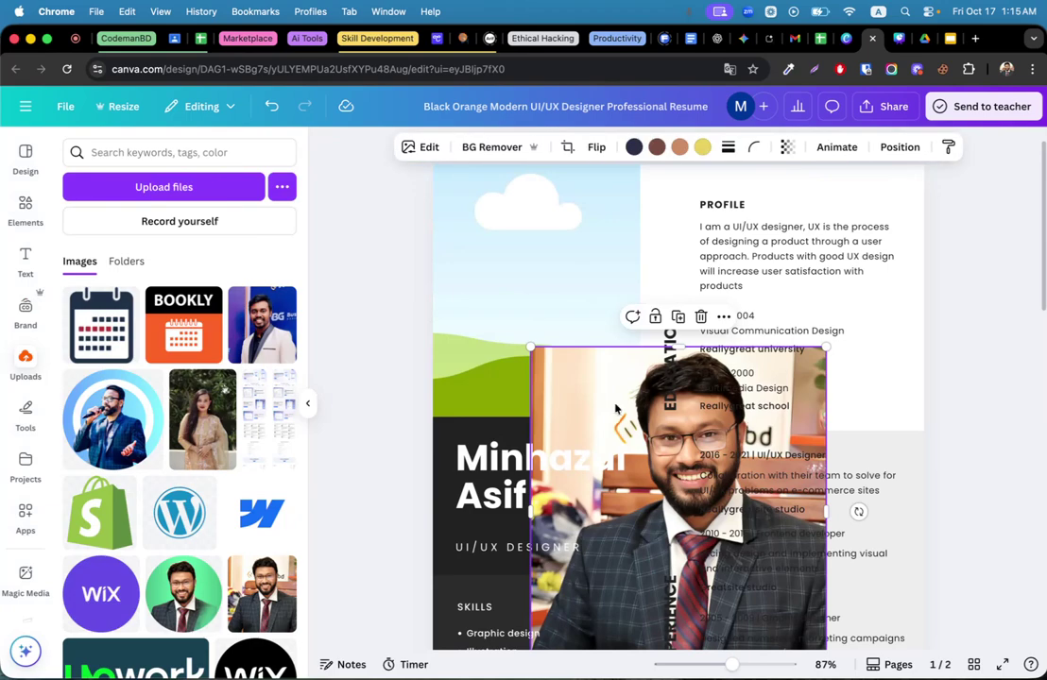
left_click_drag(615, 409, 495, 215)
double_click(495, 215)
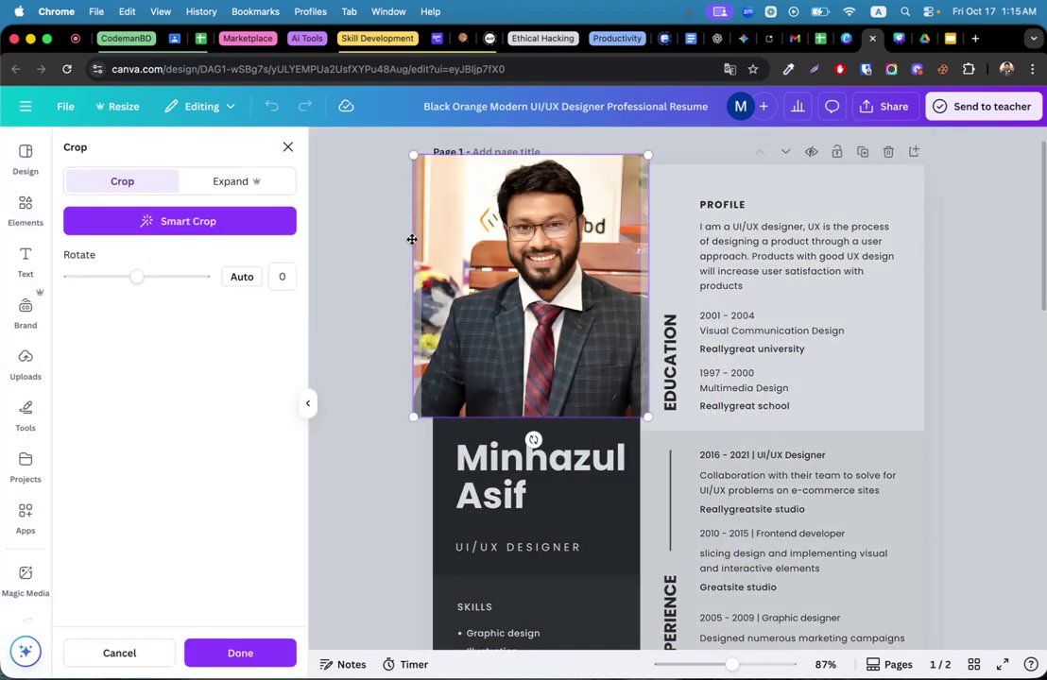
key("Return")
Remove the background from the resume portrait
left_click(522, 147)
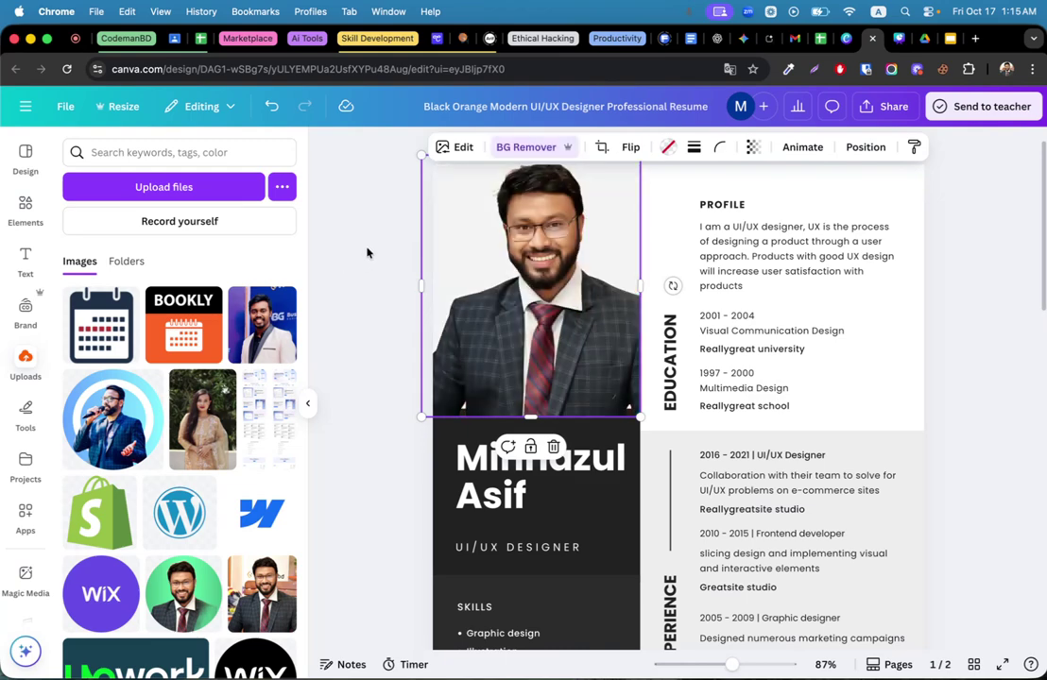
left_click(357, 299)
scroll(344, 336, "down", 2)
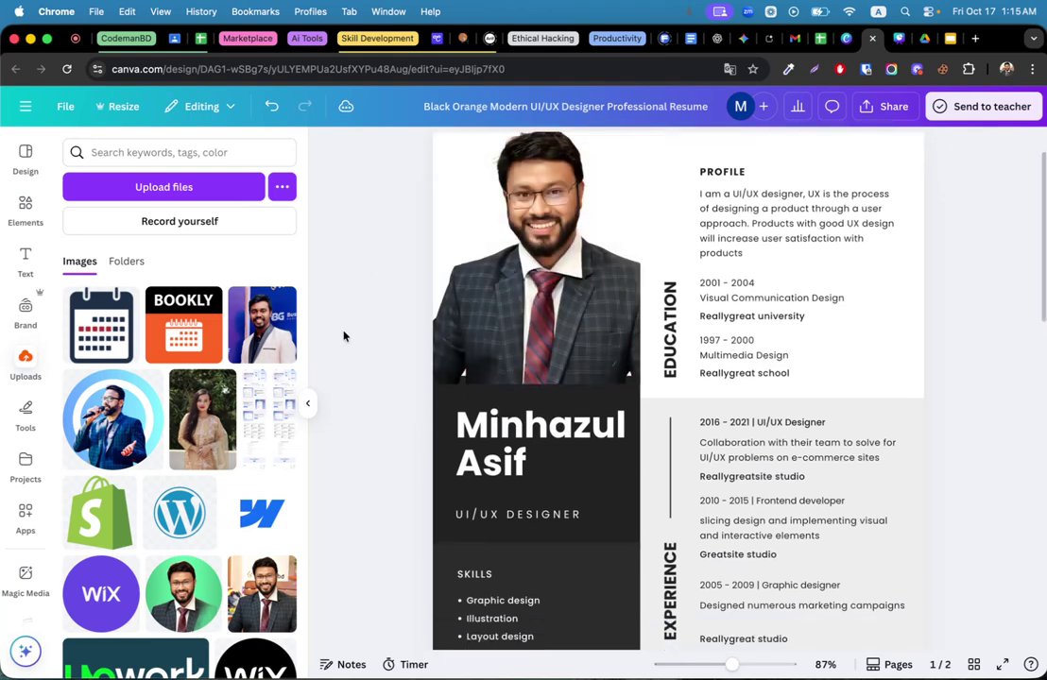
Inspect the profile paragraph as editable text and look over the rest of the resume
left_click(743, 219)
double_click(743, 219)
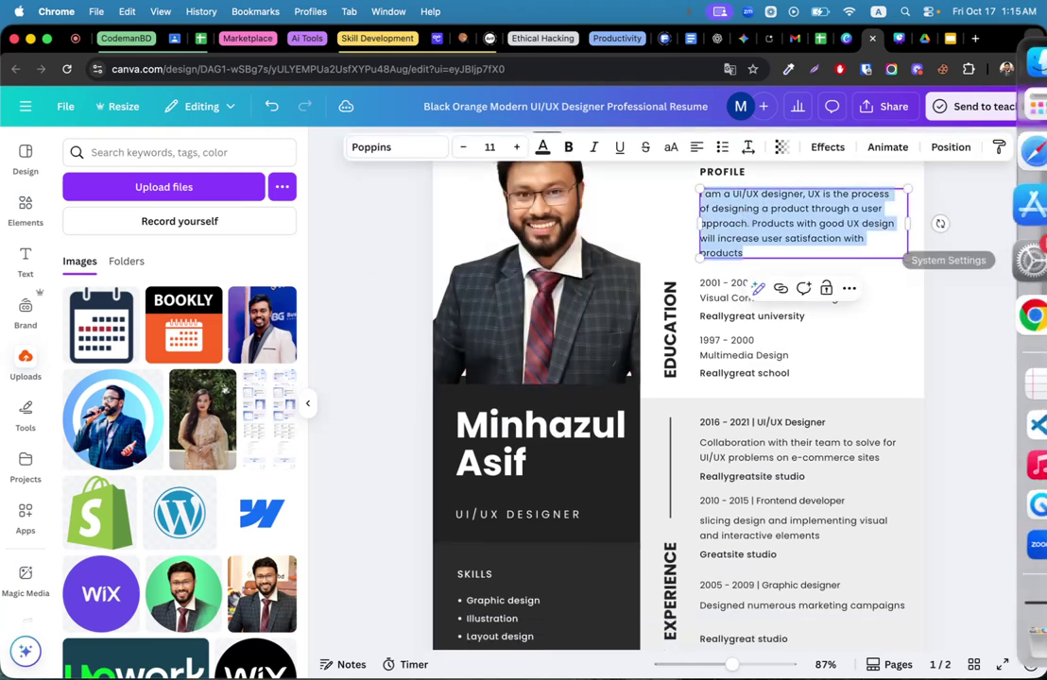
left_click(970, 327)
scroll(970, 327, "down", 5)
scroll(970, 327, "up", 6)
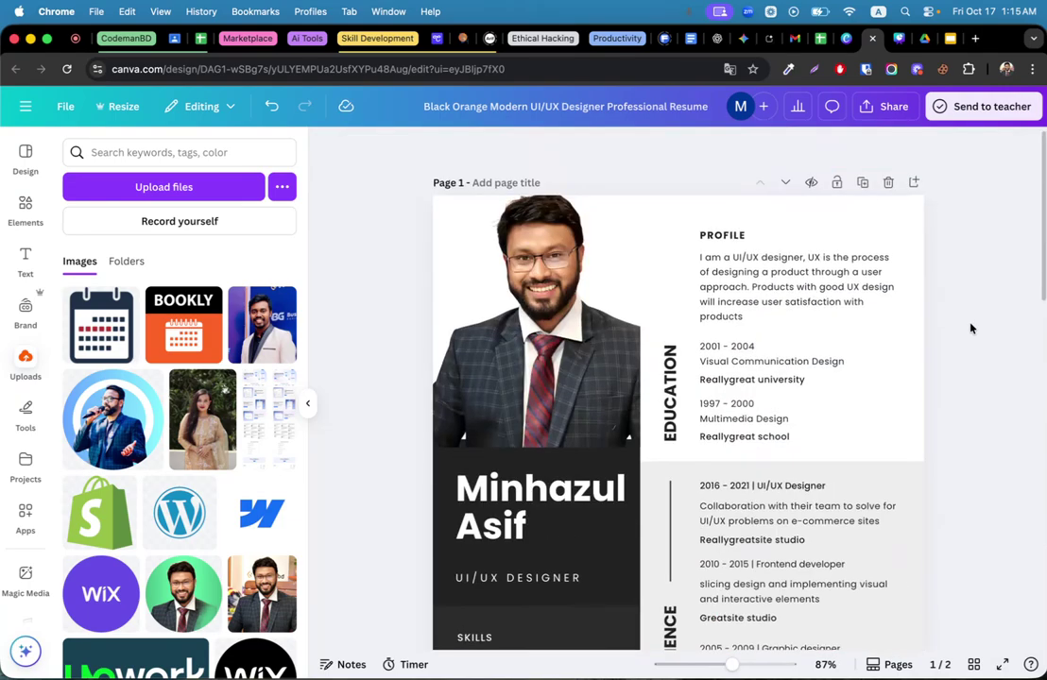
Return to the Canva home page, closing the resume template preview, and search the templates for "youtube thumbnail"
left_click(846, 39)
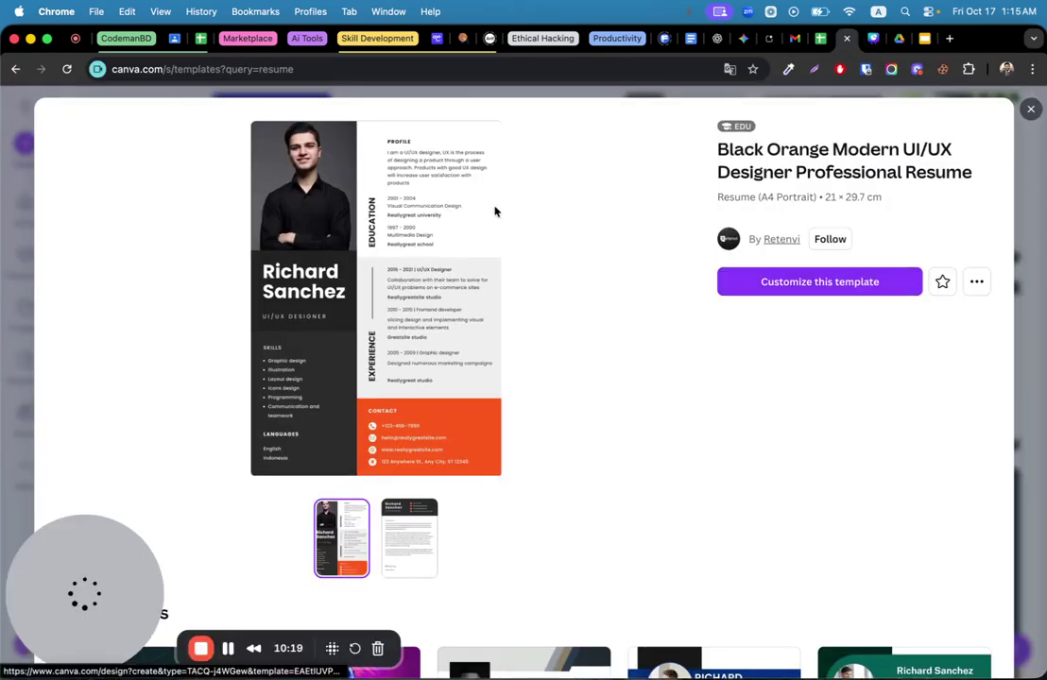
left_click(1031, 109)
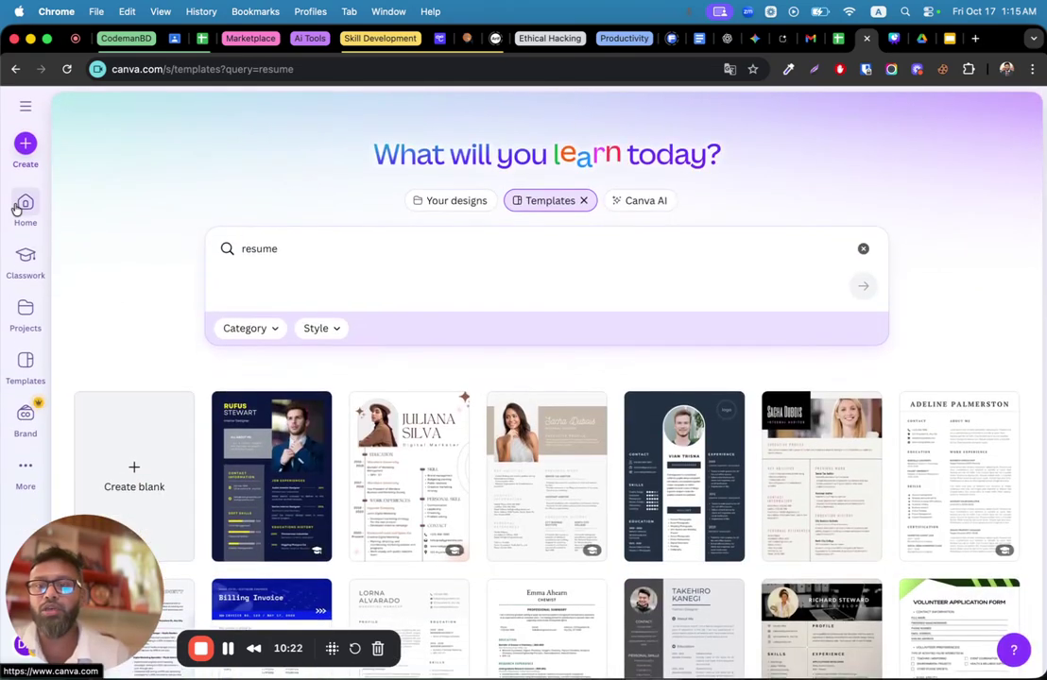
left_click(26, 204)
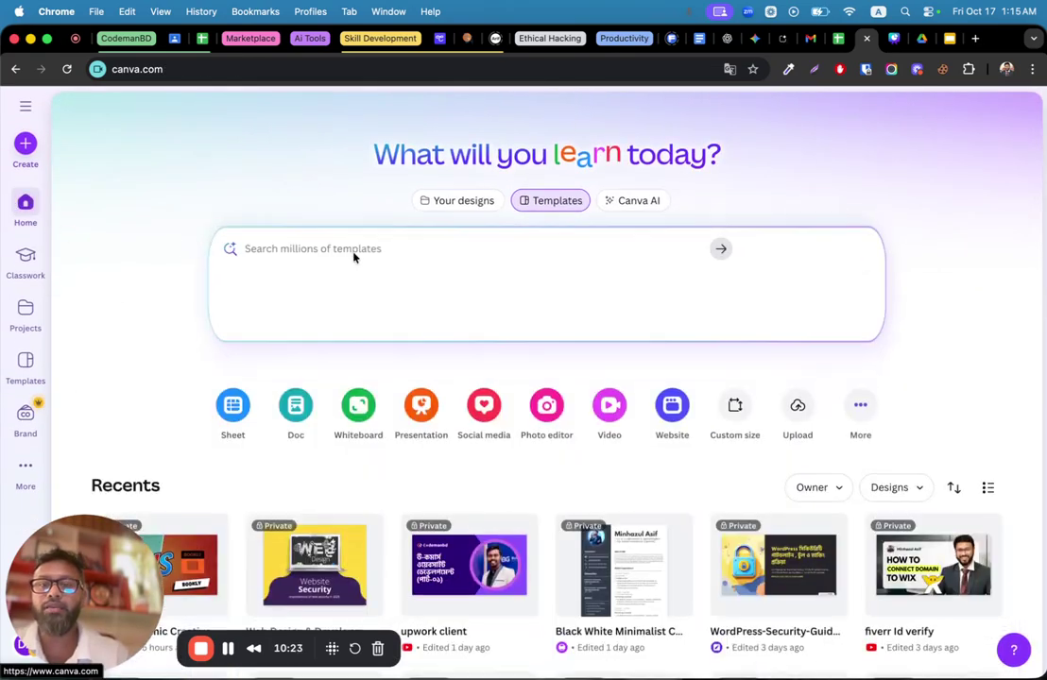
left_click(354, 250)
type("youtube thumb")
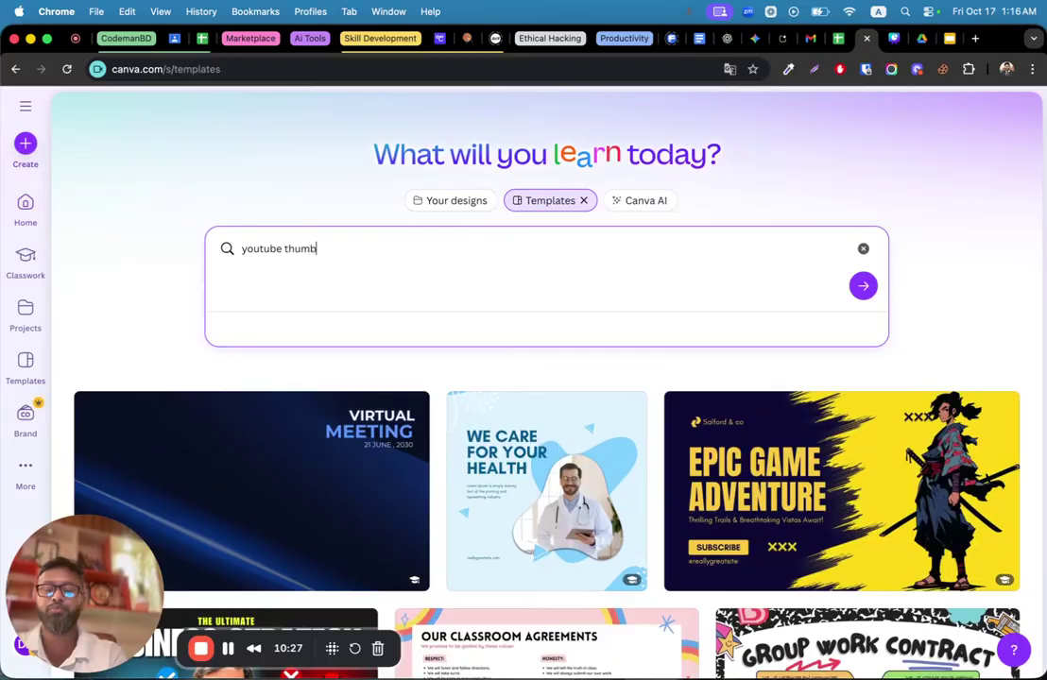
type("nail")
key("Return")
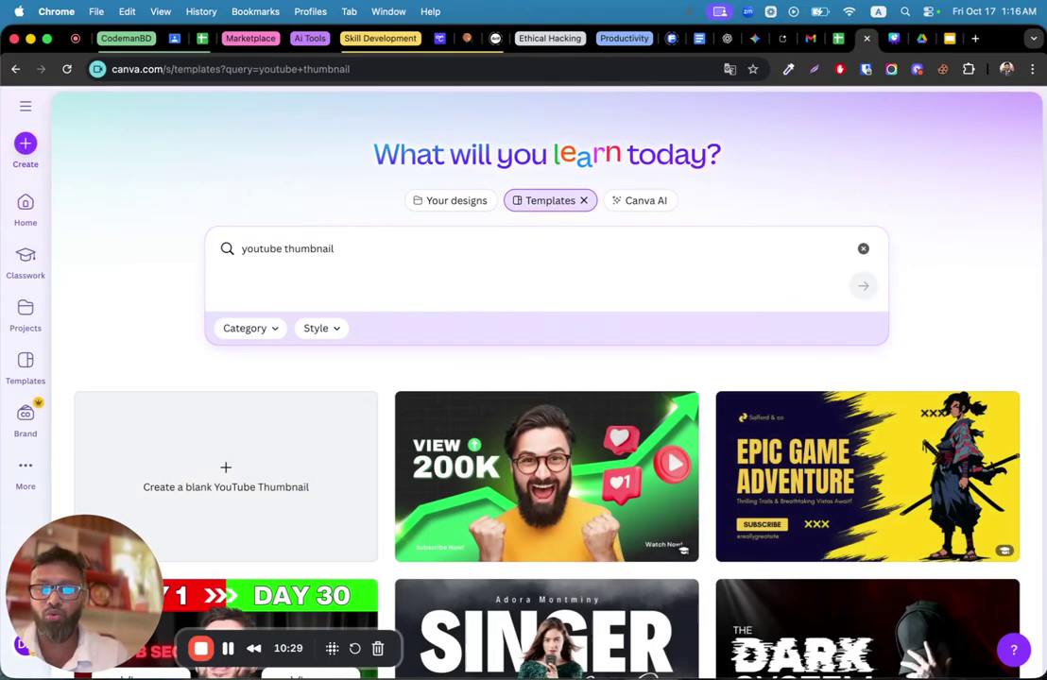
Browse the thumbnail templates and open the dark blue and yellow "Professional Attractive Thumbnail Design!" template for customizing
scroll(560, 365, "down", 10)
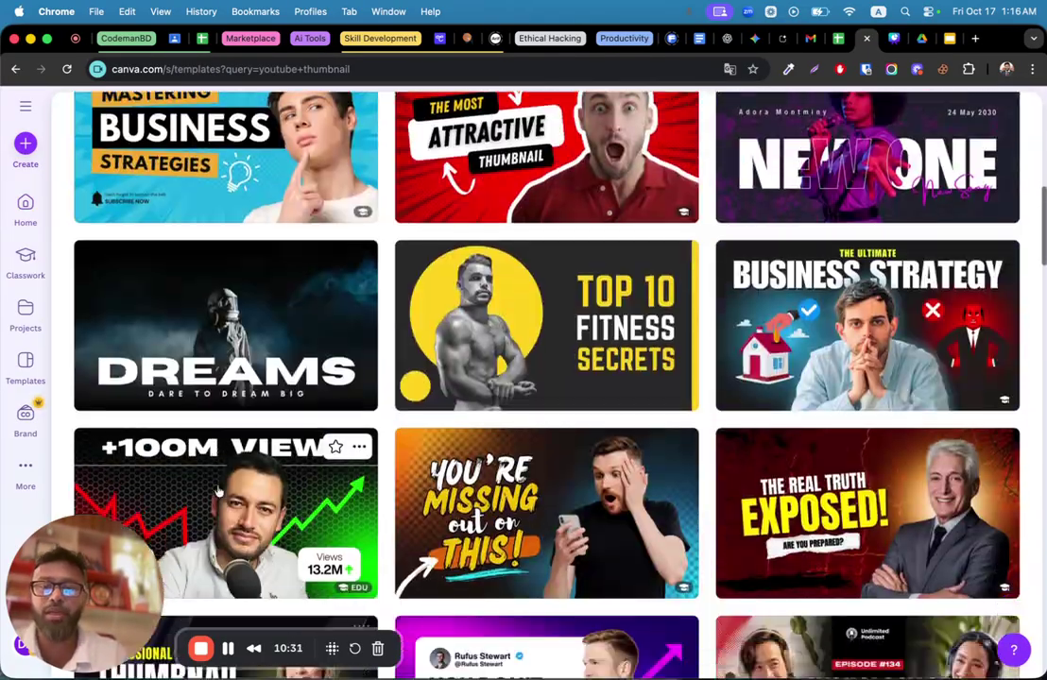
scroll(218, 491, "up", 7)
scroll(218, 492, "down", 10)
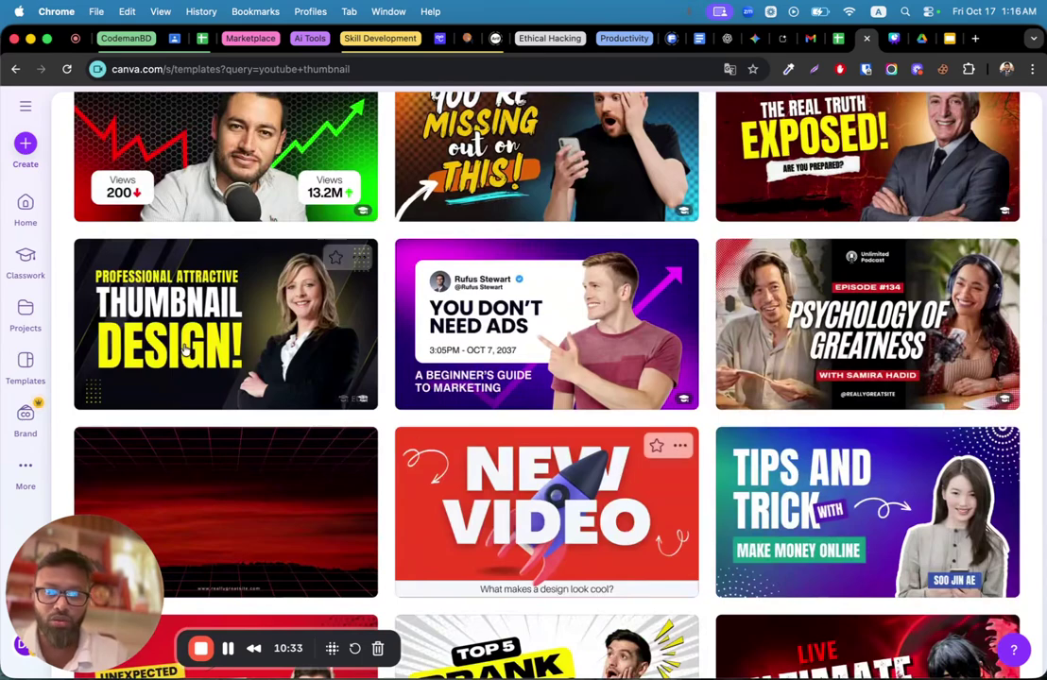
left_click(246, 338)
left_click(755, 310)
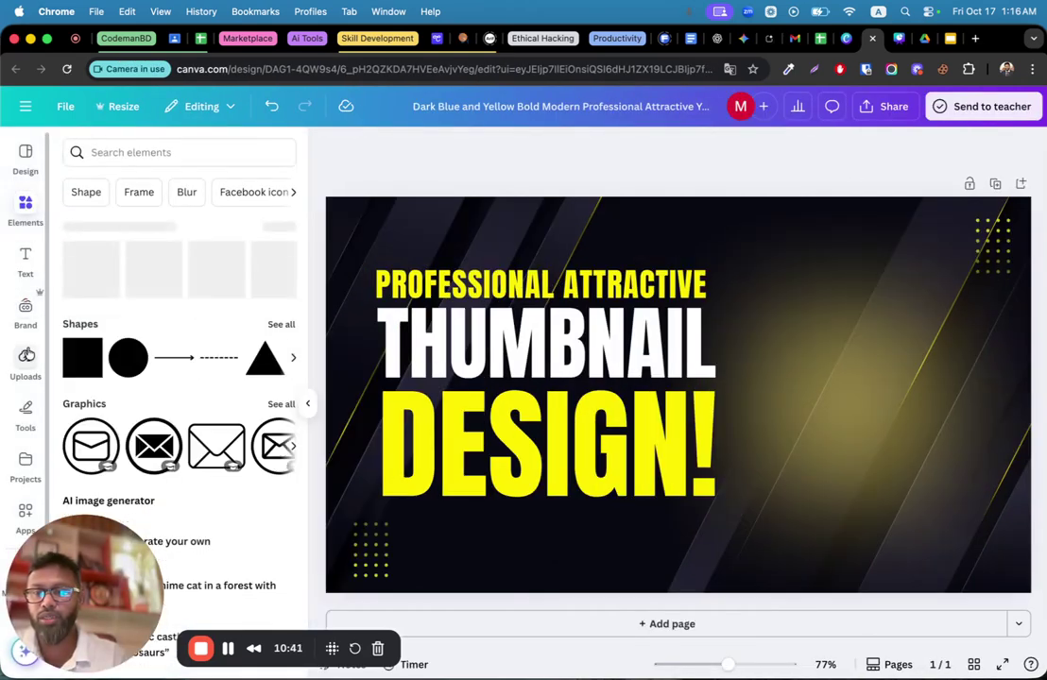
Add the uploaded suit portrait to the right side of the thumbnail, enlarge it, and remove its background
left_click(26, 361)
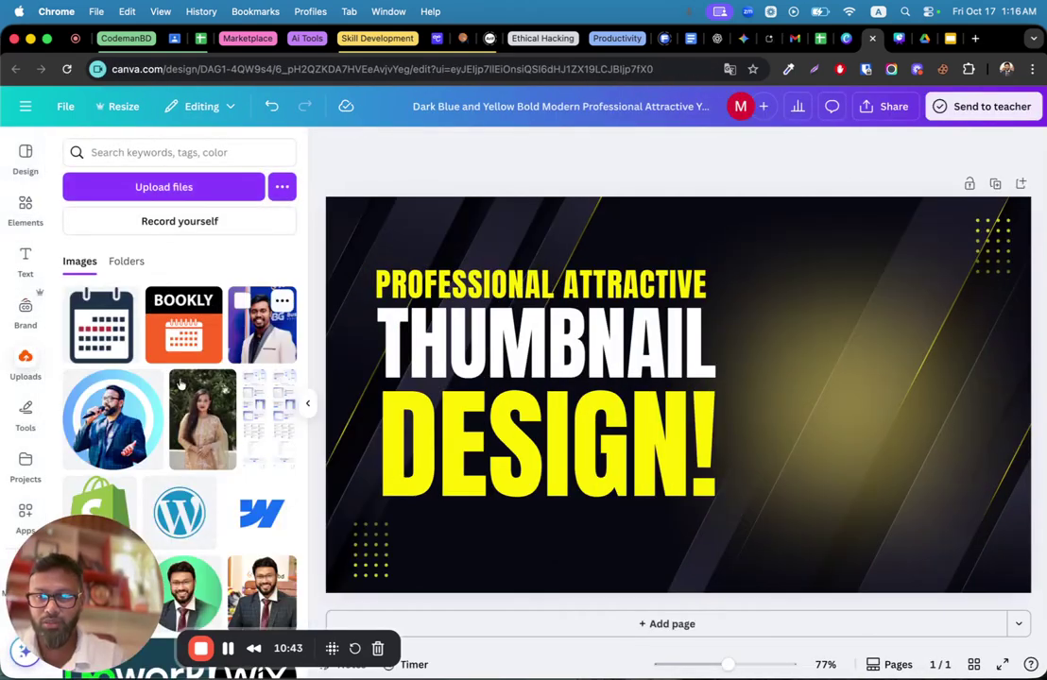
scroll(162, 439, "down", 3)
left_click(242, 451)
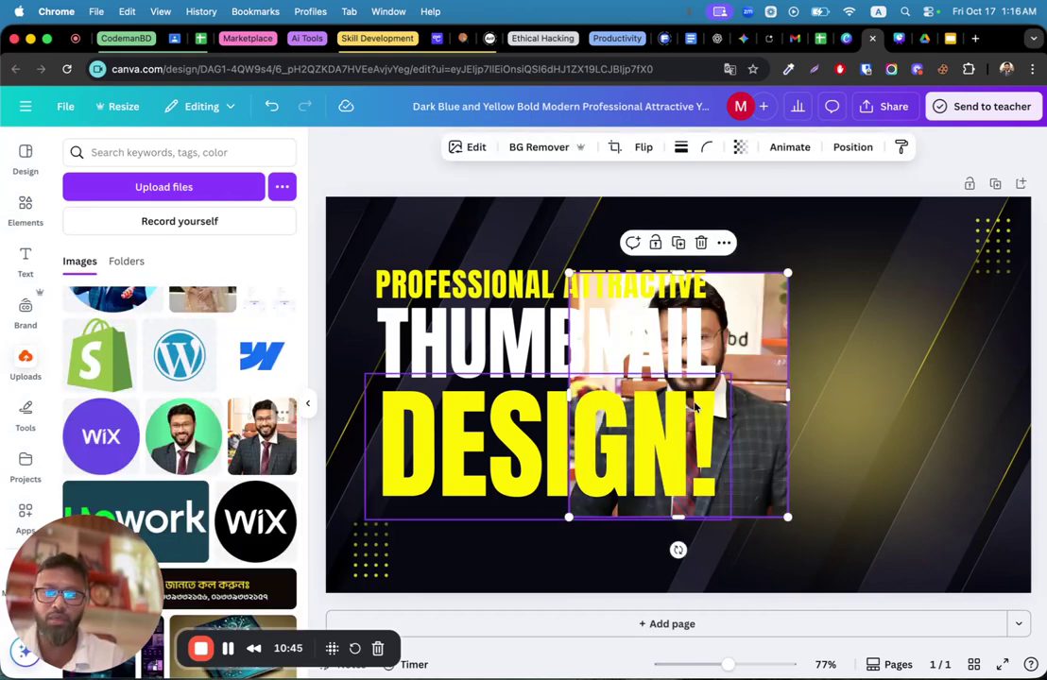
left_click_drag(768, 342, 1012, 427)
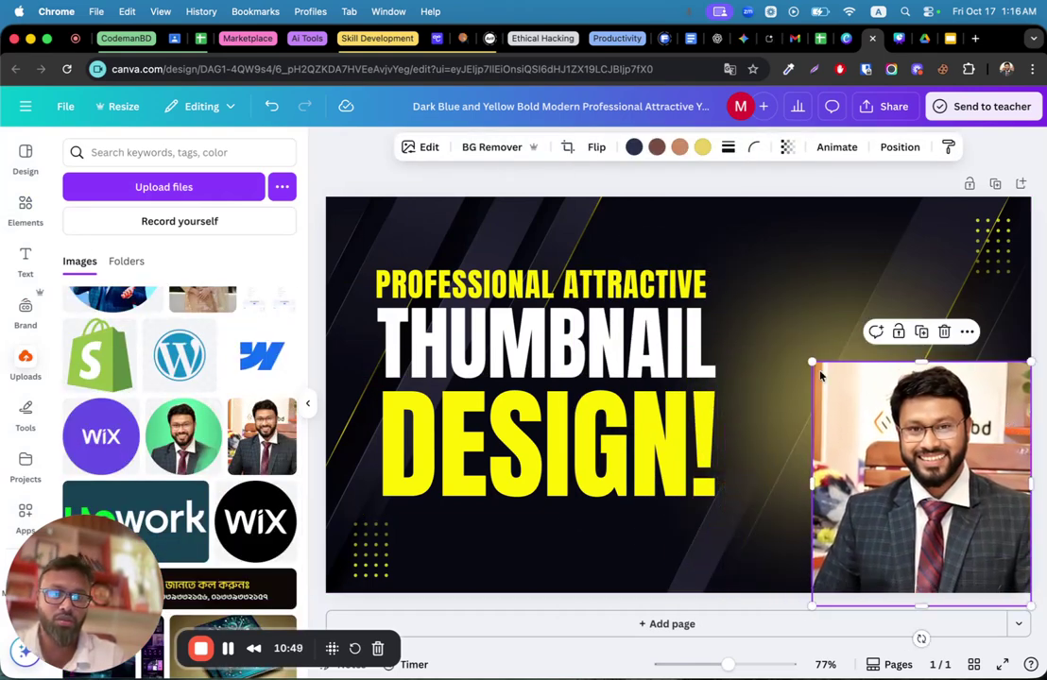
left_click_drag(811, 363, 740, 197)
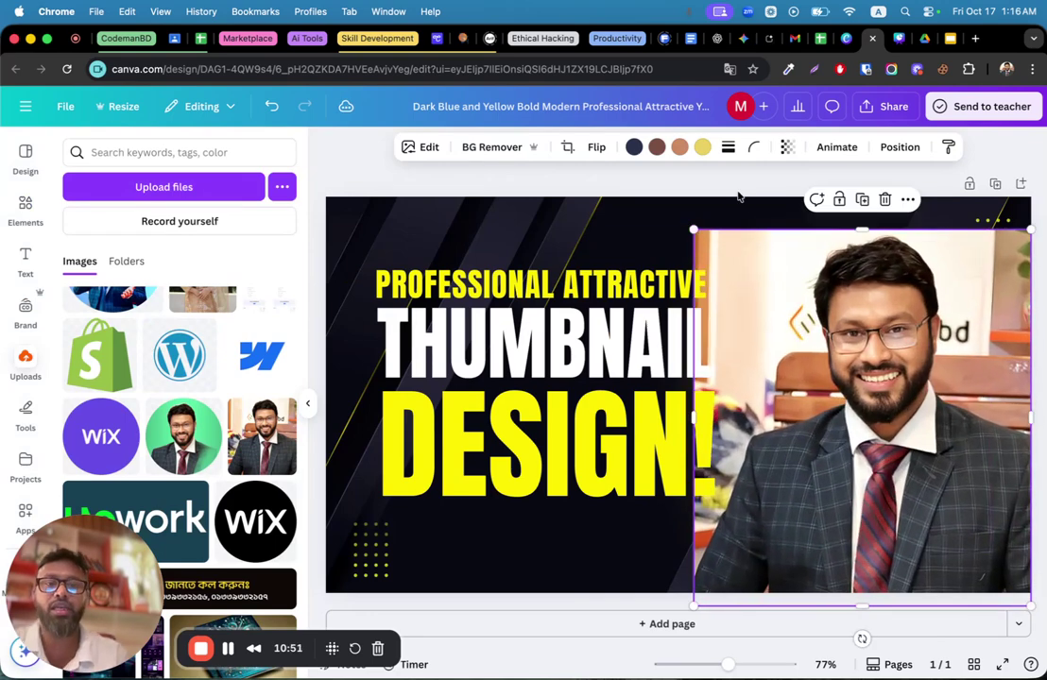
left_click(484, 154)
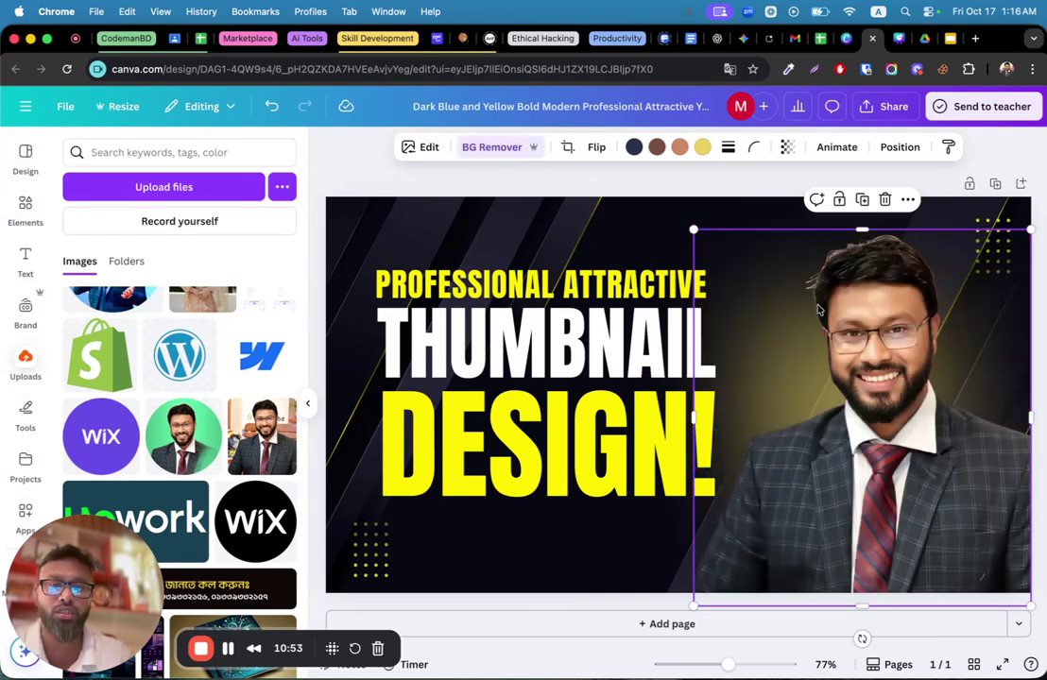
Give the thumbnail portrait an Outline shadow effect and open the outline's color for editing
left_click(422, 149)
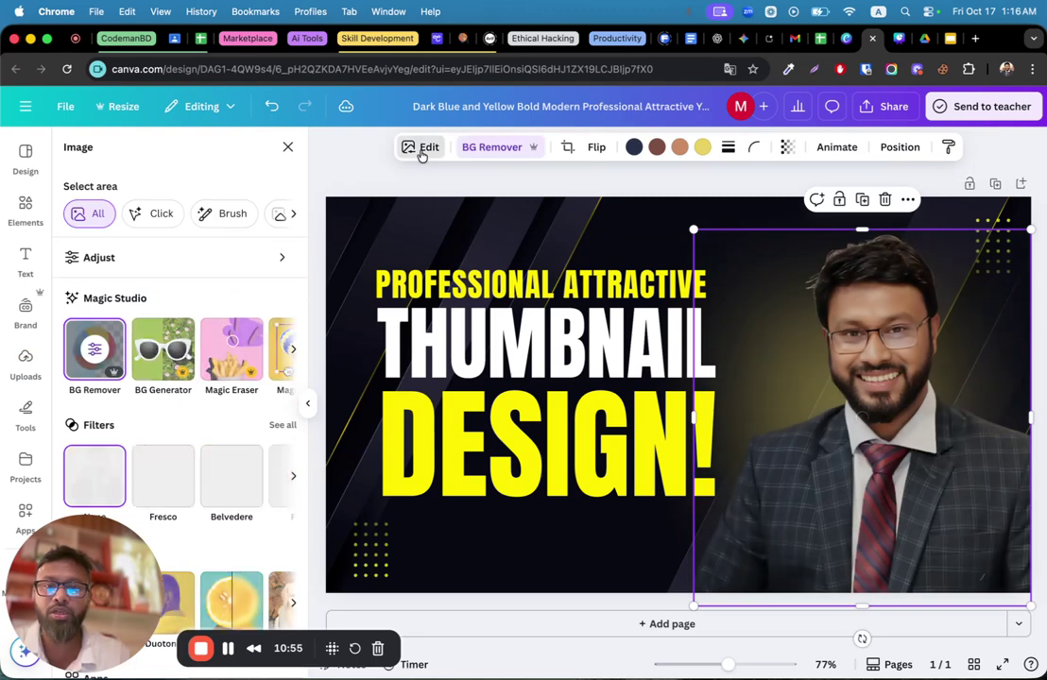
scroll(157, 417, "down", 2)
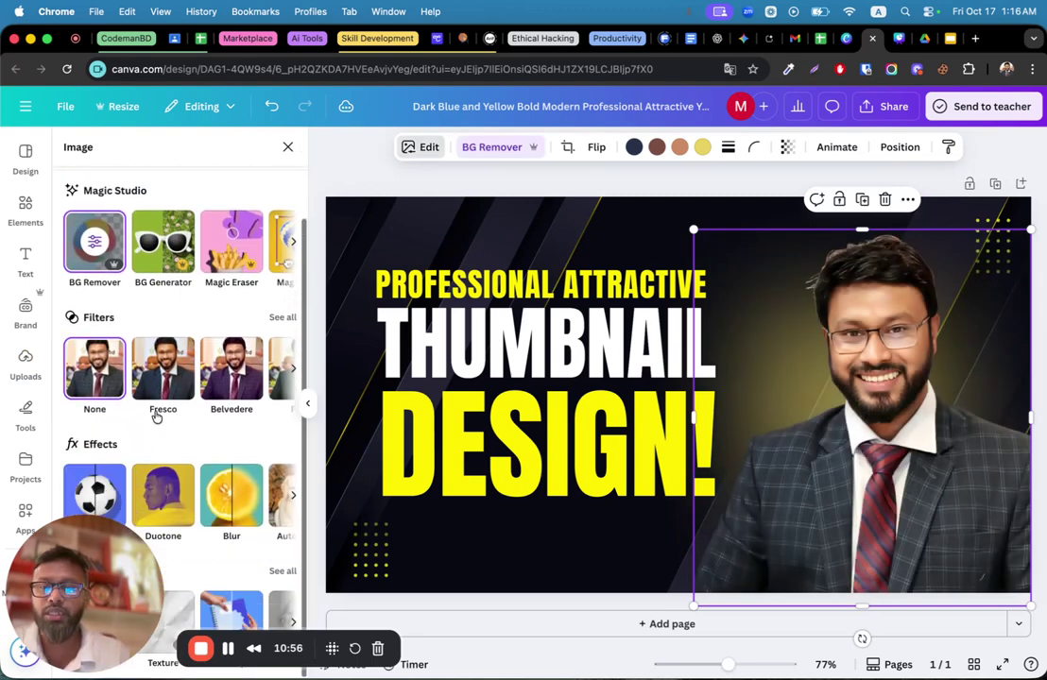
left_click(100, 498)
left_click(253, 309)
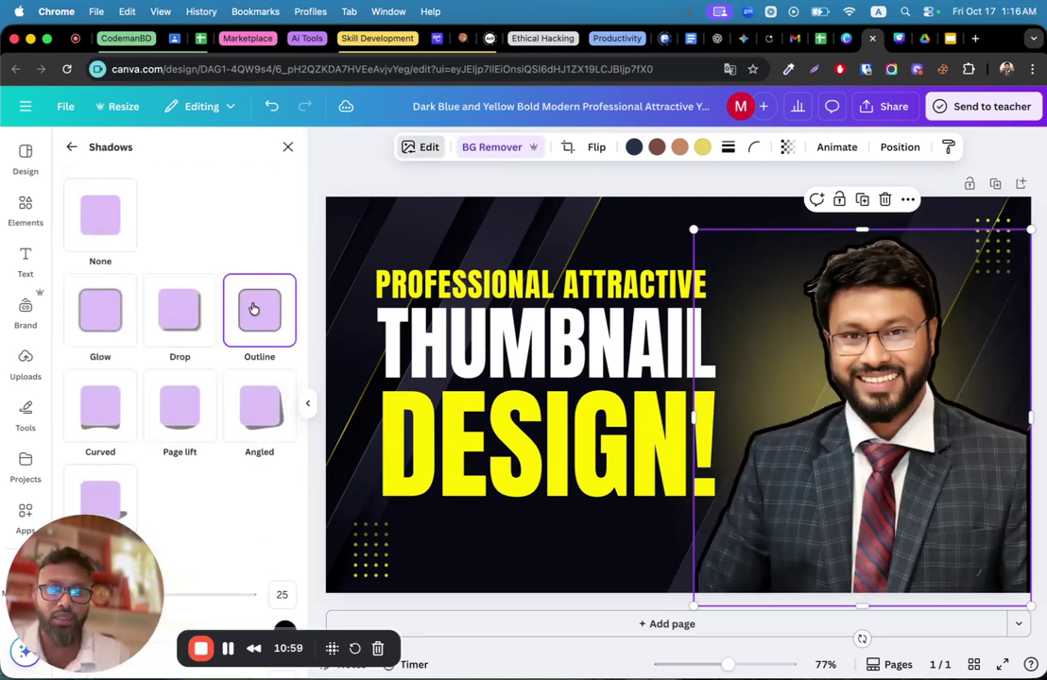
scroll(246, 582, "down", 1)
left_click(285, 599)
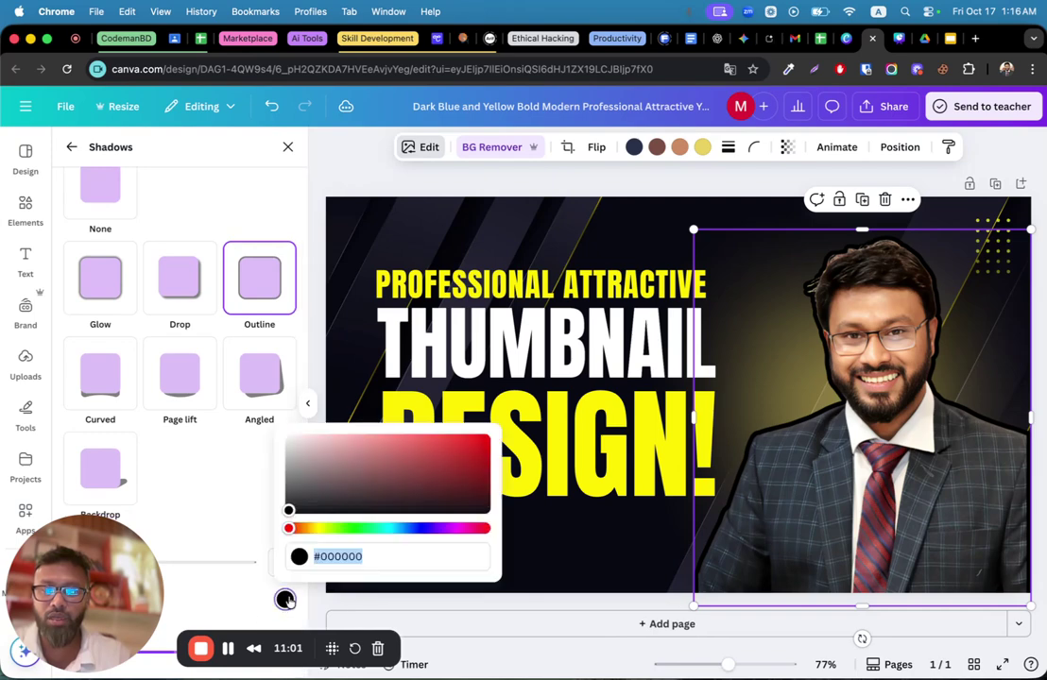
Try to sample the yellow #FFED00 from the "DESIGN!" text and paste it as the outline color
left_click_drag(327, 532, 300, 528)
left_click(789, 69)
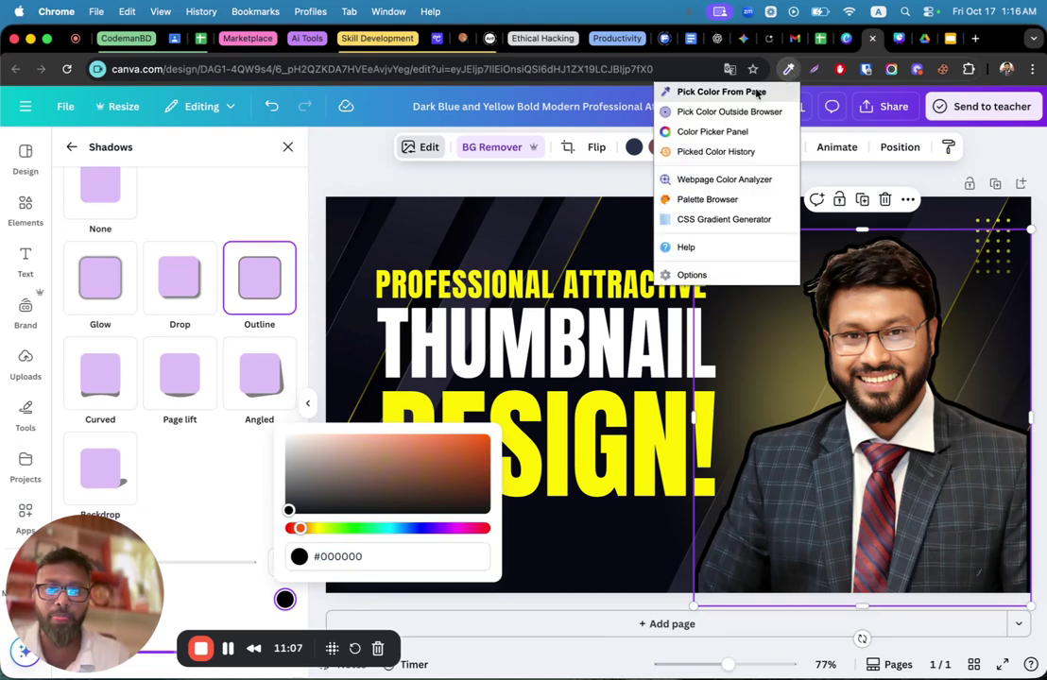
left_click(701, 157)
left_click(593, 444)
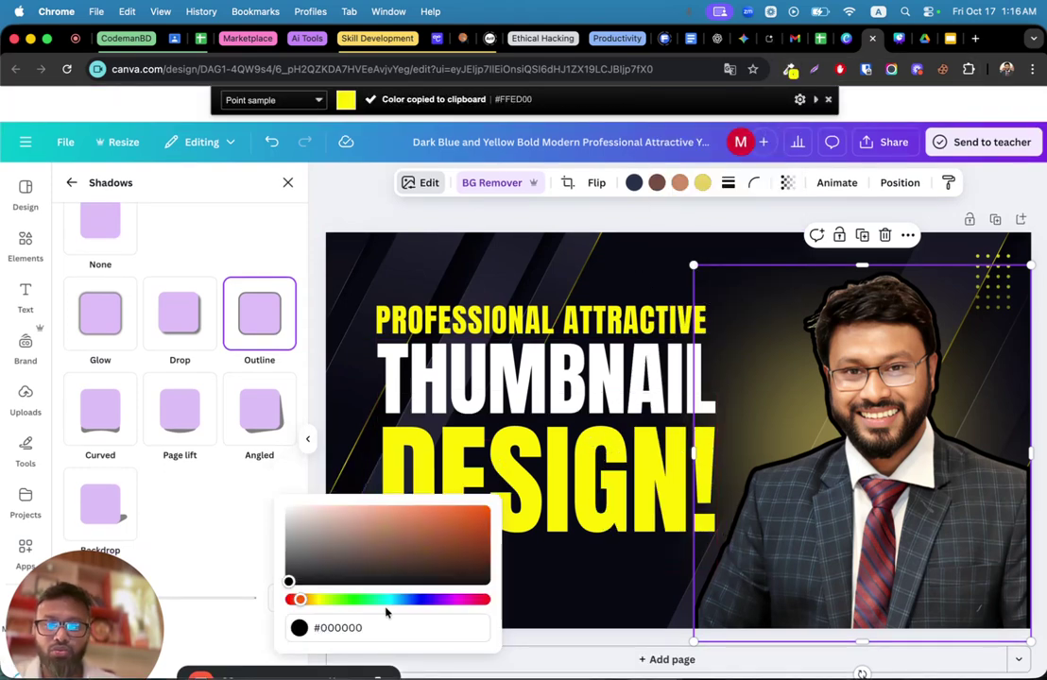
key("super+v")
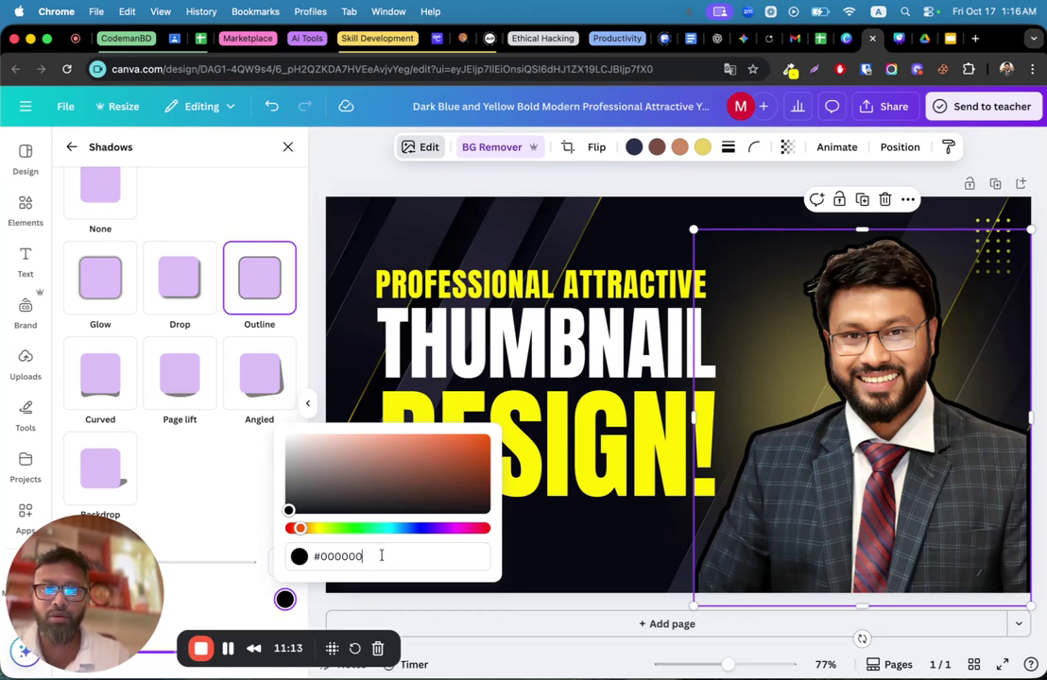
Set the portrait's outline color to light yellow #F8E48D and leave the shadow settings
left_click(315, 528)
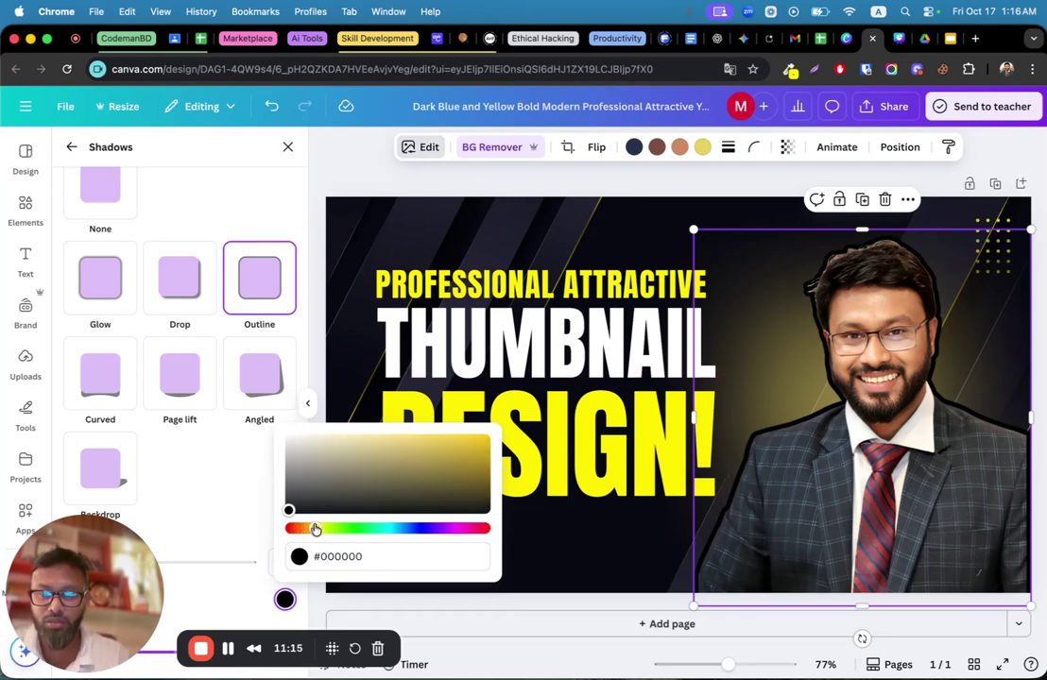
left_click(446, 461)
left_click(374, 440)
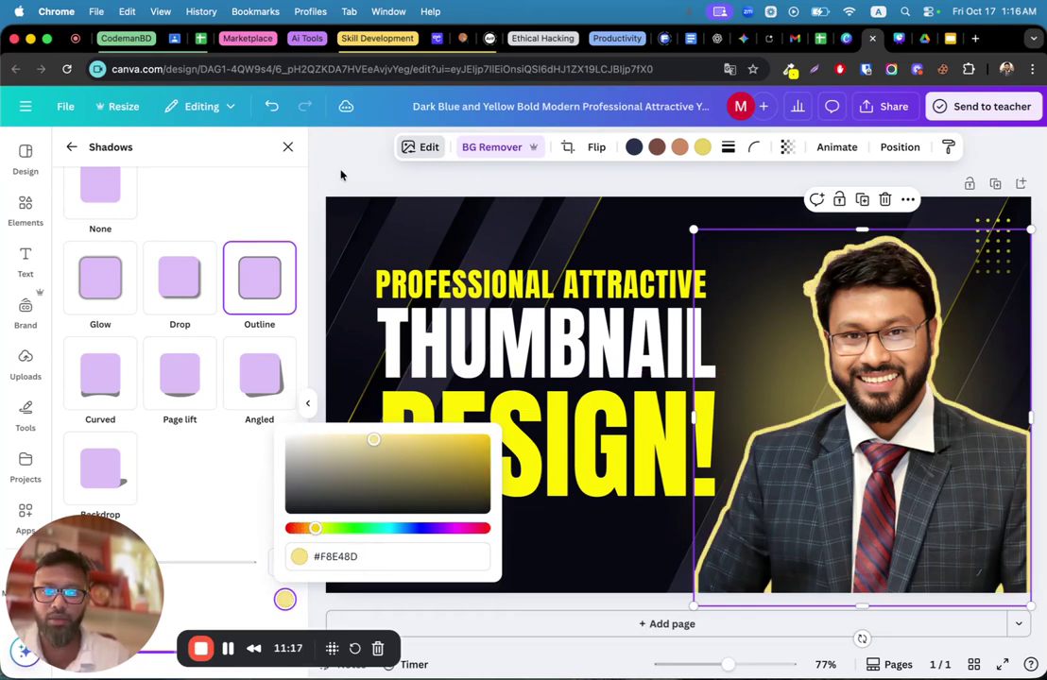
left_click(288, 147)
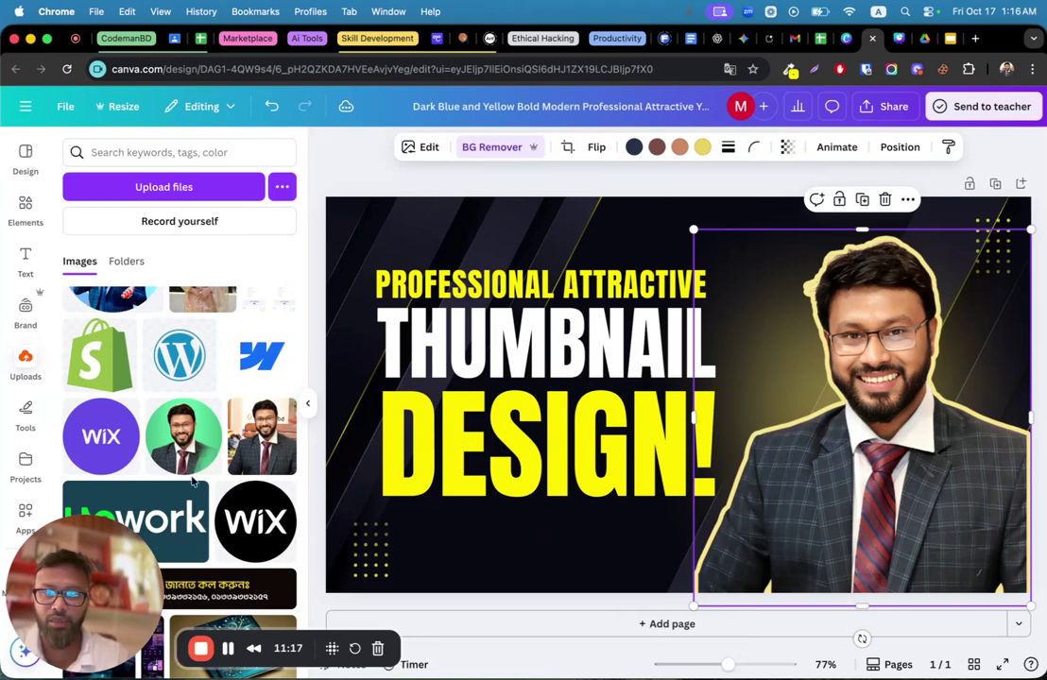
Reopen the portrait's shadow settings and set the outline size to 26 with intensity 100
left_click(421, 148)
scroll(142, 378, "down", 2)
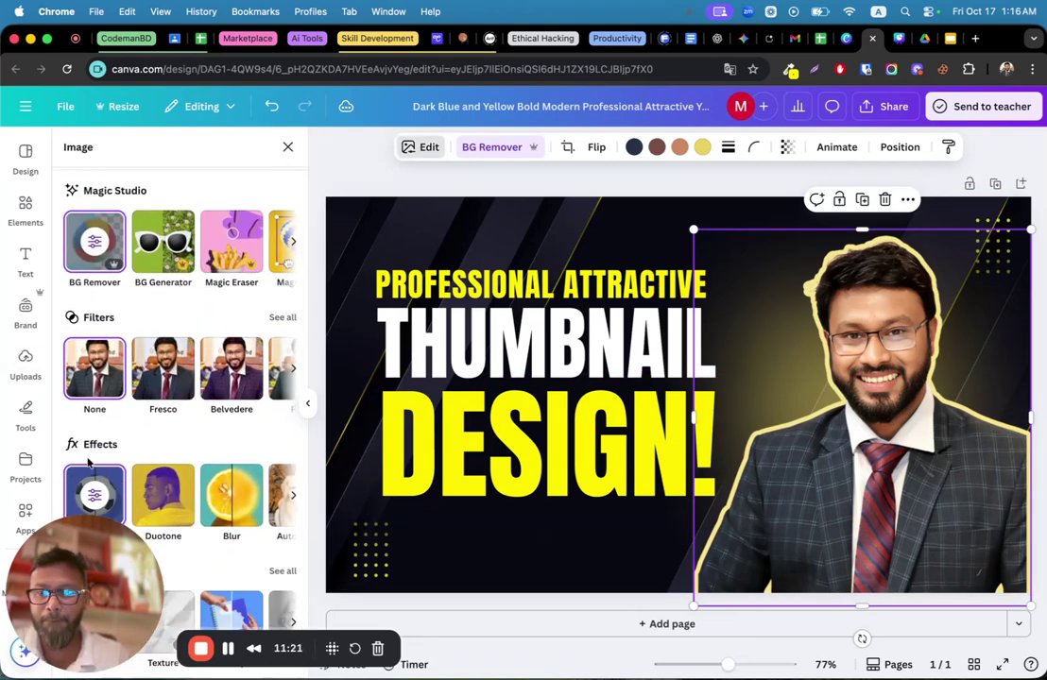
left_click(94, 491)
scroll(176, 416, "down", 1)
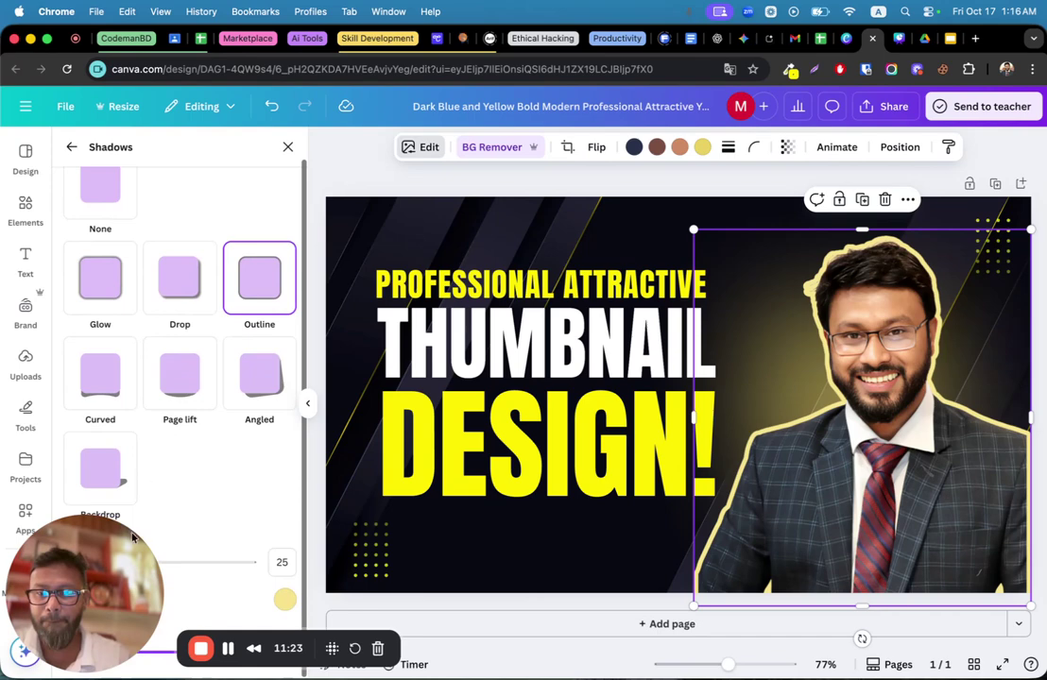
left_click_drag(85, 600, 772, 591)
mouse_move(114, 571)
left_mouse_down()
mouse_move(163, 568)
mouse_move(101, 568)
mouse_move(117, 570)
left_mouse_up()
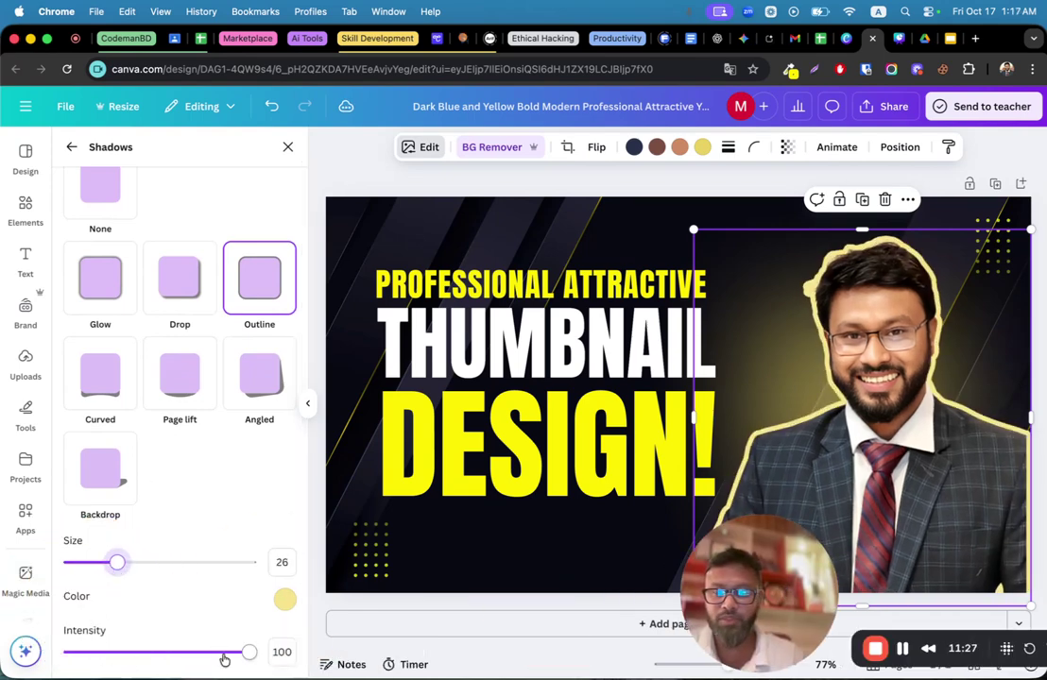
mouse_move(248, 652)
left_mouse_down()
mouse_move(154, 652)
mouse_move(251, 652)
left_mouse_up()
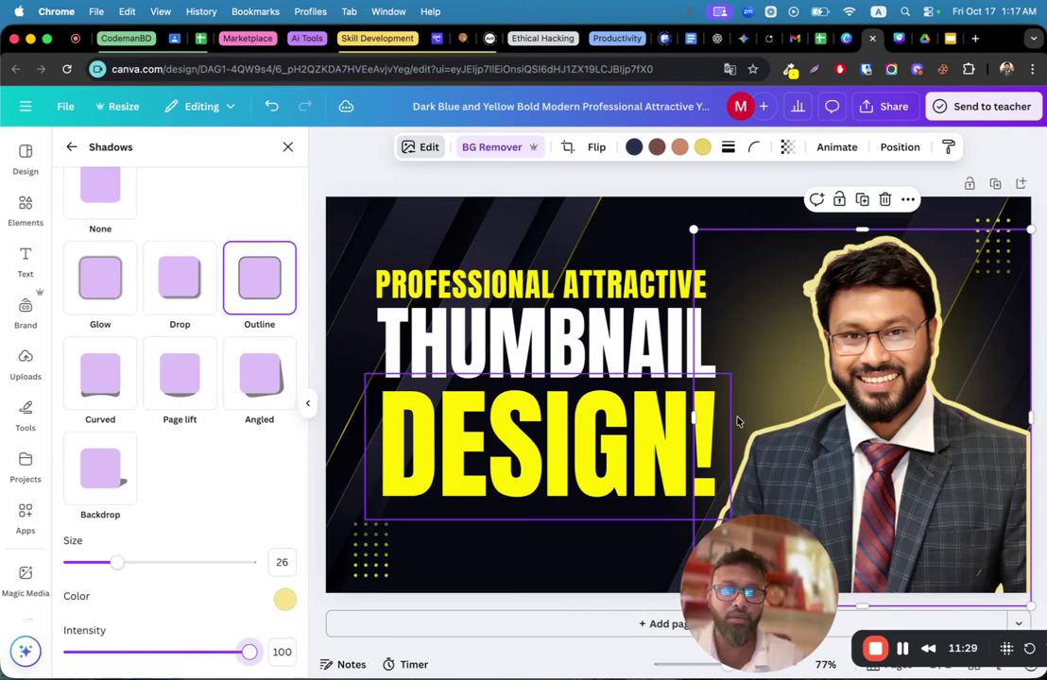
Replace the thumbnail's top line "PROFESSIONAL ATTRACTIVE" with "HOW TO CRAETE"
left_click_drag(718, 567, 114, 567)
left_click(480, 330)
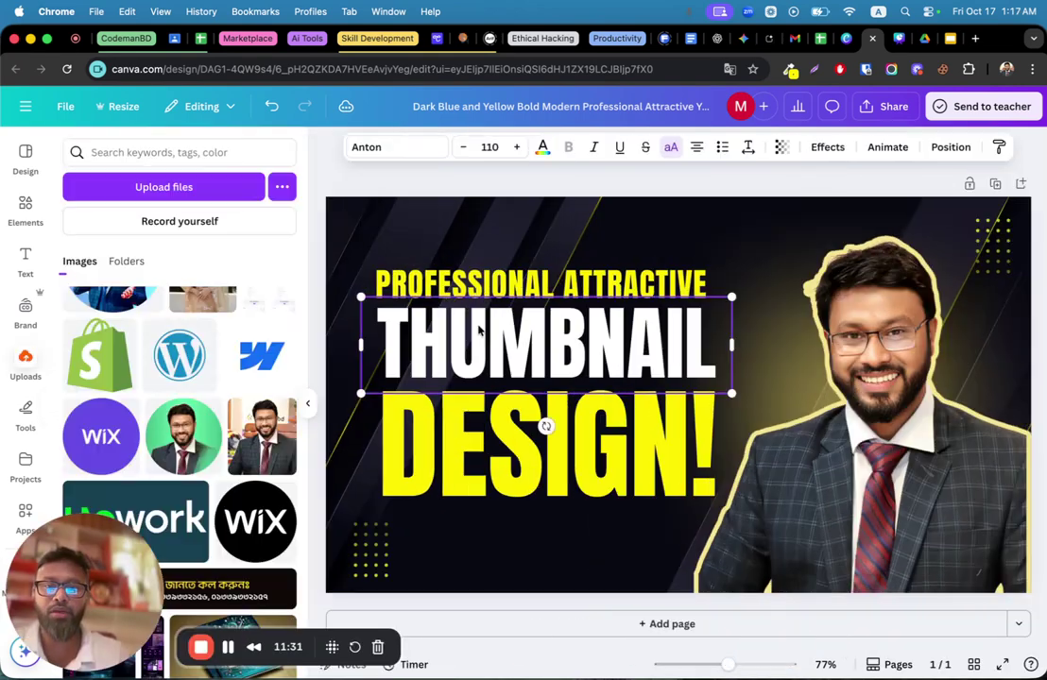
double_click(479, 330)
left_click(479, 284)
double_click(479, 283)
type("HO")
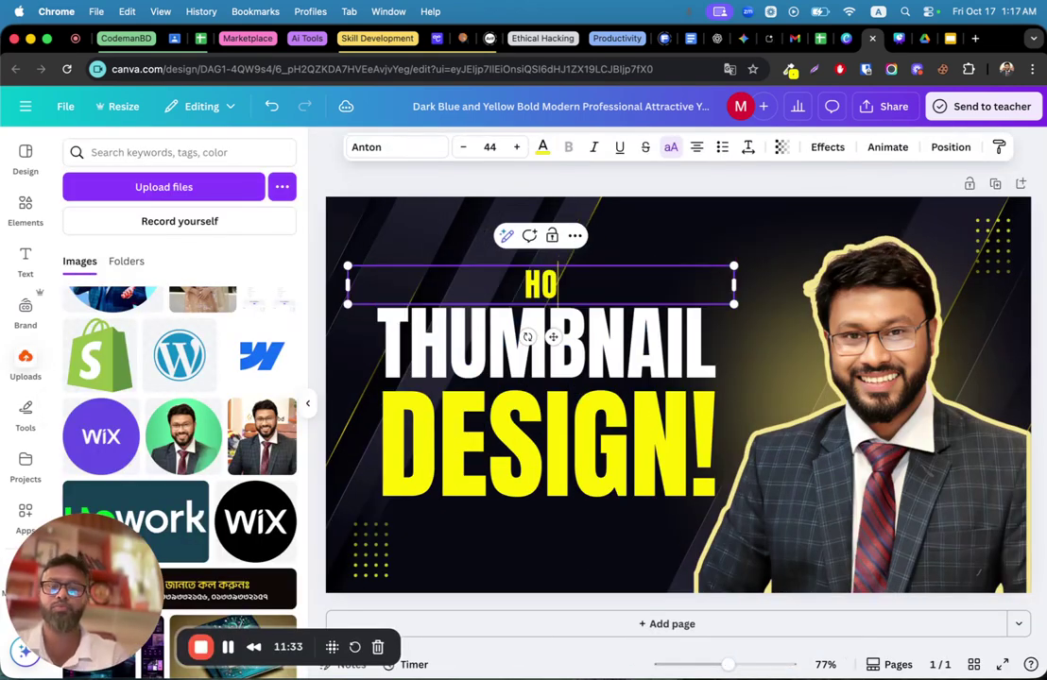
type("W ROP")
key("BackSpace")
key("BackSpace")
key("BackSpace")
type("TPO")
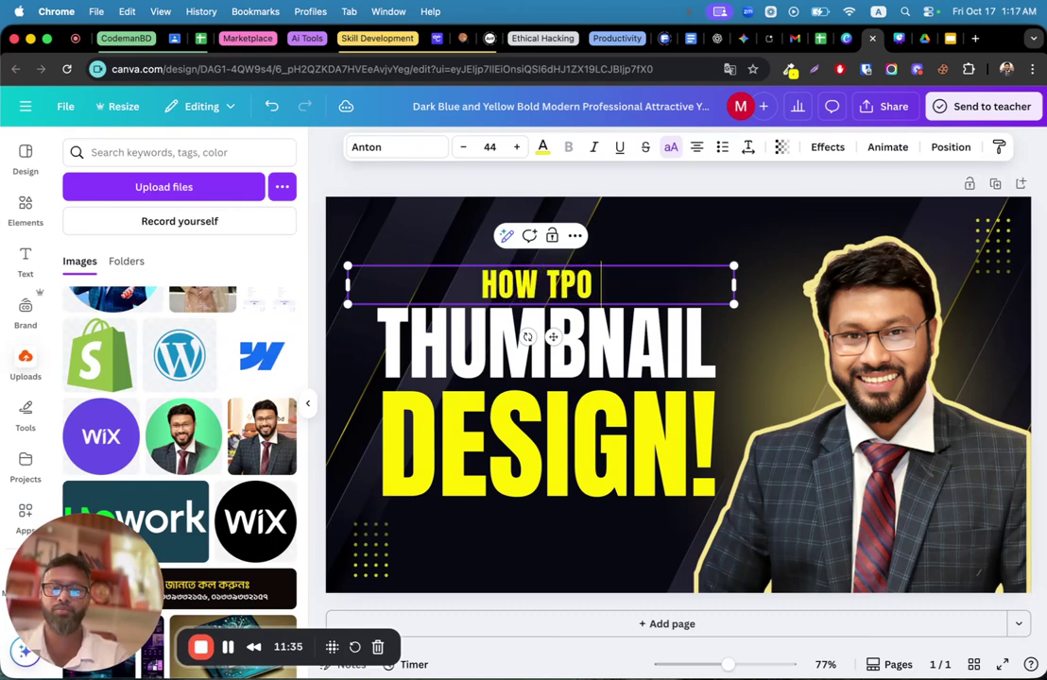
key("BackSpace")
key("BackSpace")
type("O CRAETE")
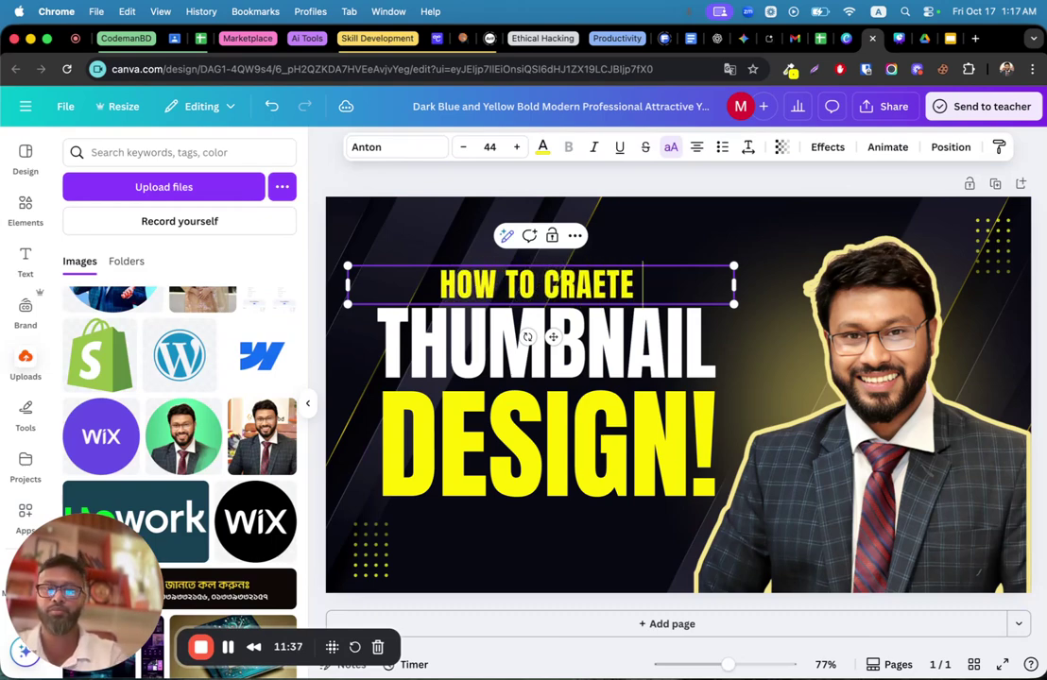
Replace the white "THUMBNAIL" text with "UPWORK"
left_click(443, 326)
double_click(443, 326)
type("UY")
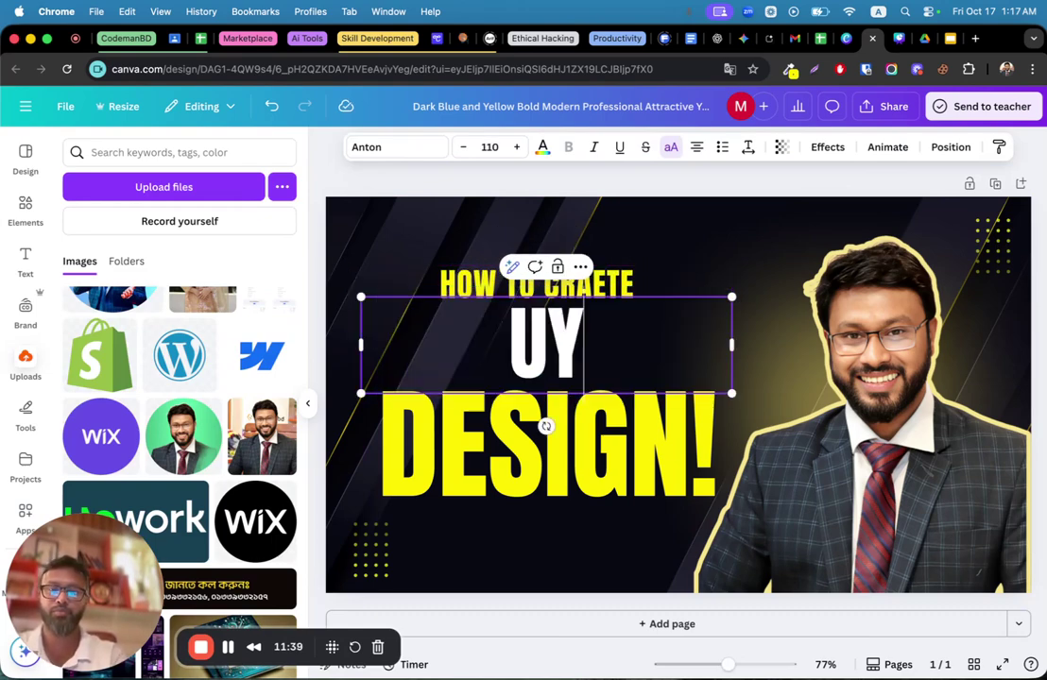
key("BackSpace")
type("PWORK")
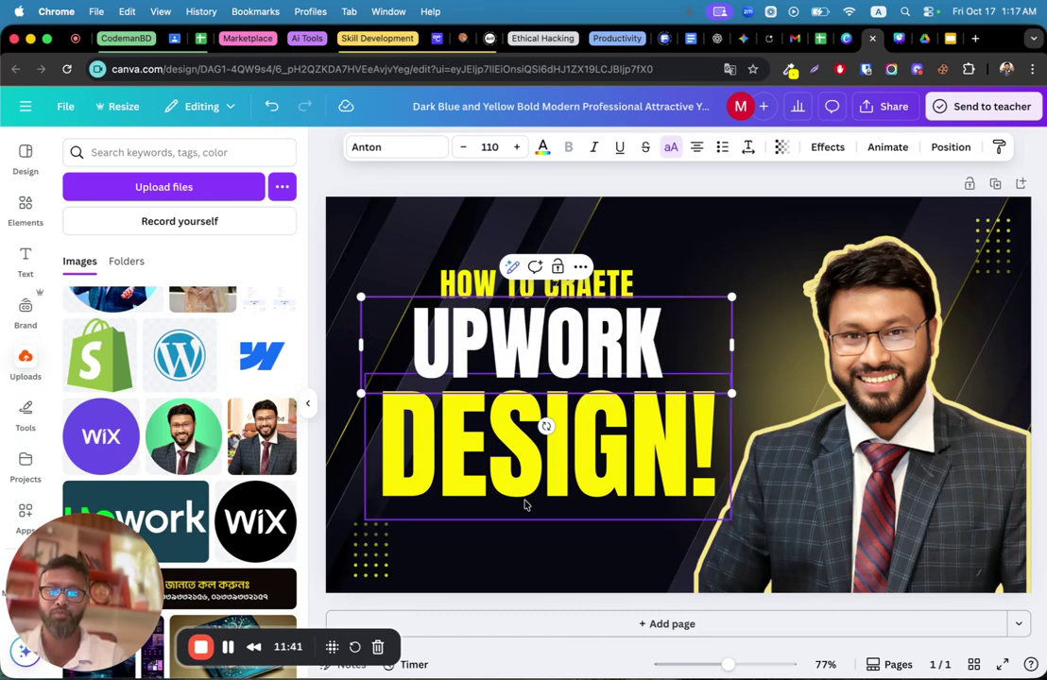
Replace the large yellow "DESIGN!" text with "PROFILE"
double_click(525, 501)
type("PRTO")
key("BackSpace")
key("BackSpace")
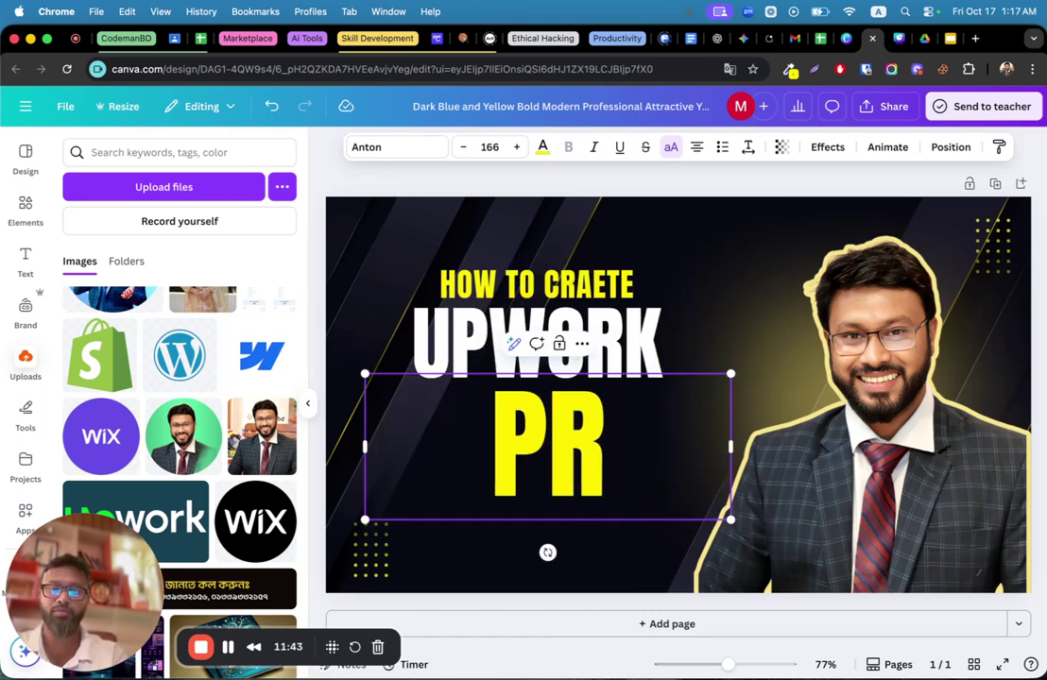
type("OFILE")
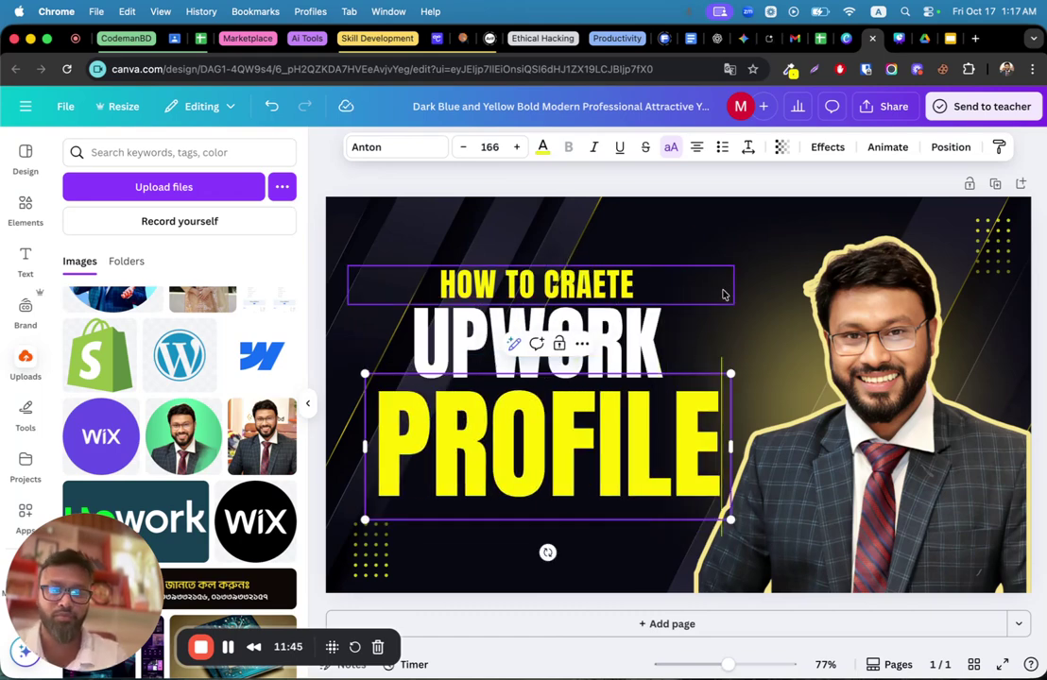
Change the text color of "PROFILE" and of the "HOW TO CRAETE" line to the default lime green
double_click(561, 411)
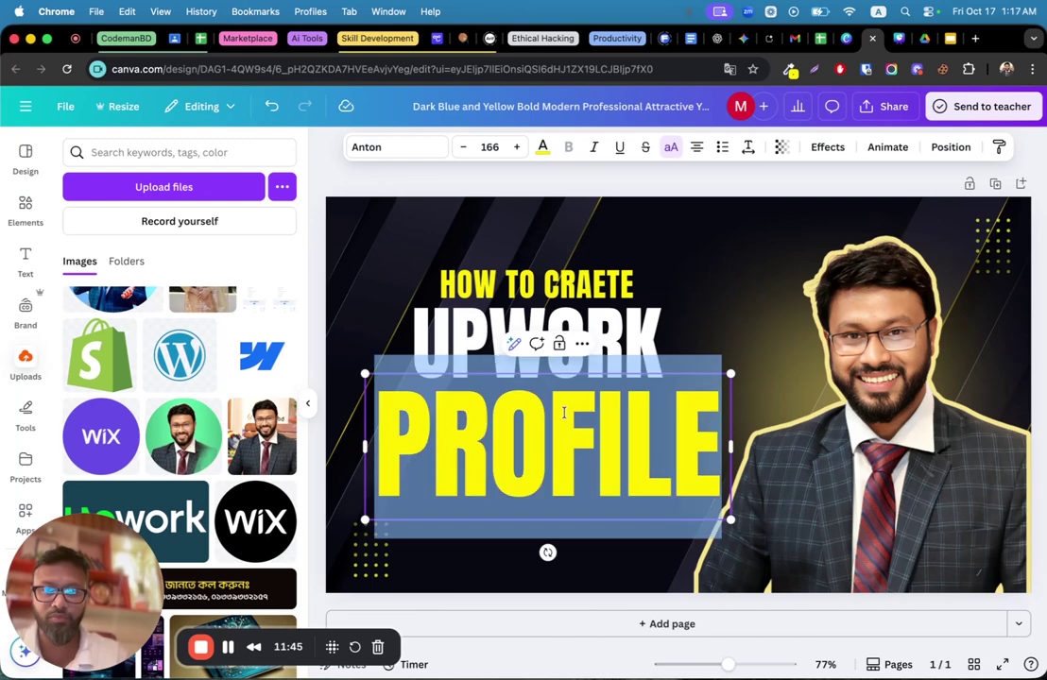
left_click(543, 148)
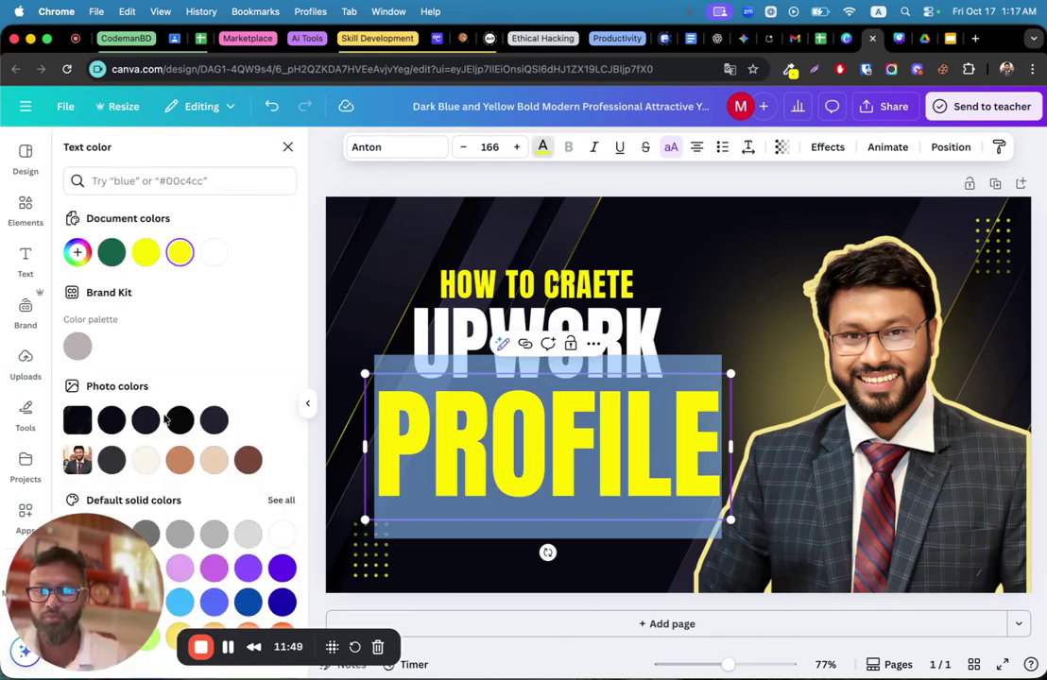
left_click(144, 639)
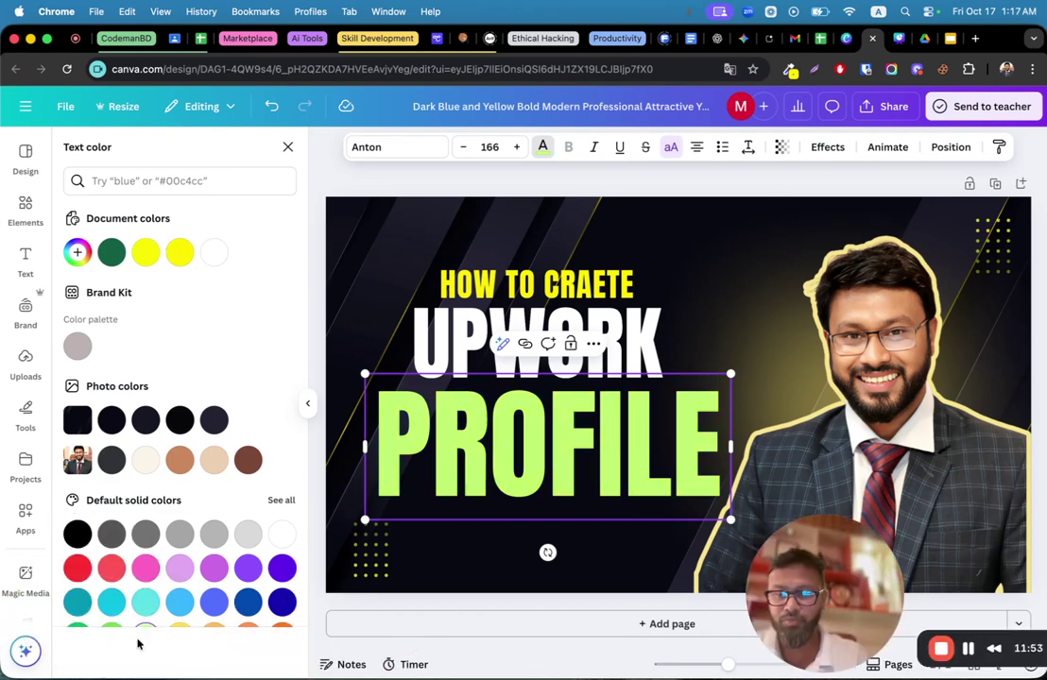
left_click(529, 283)
left_click(536, 276)
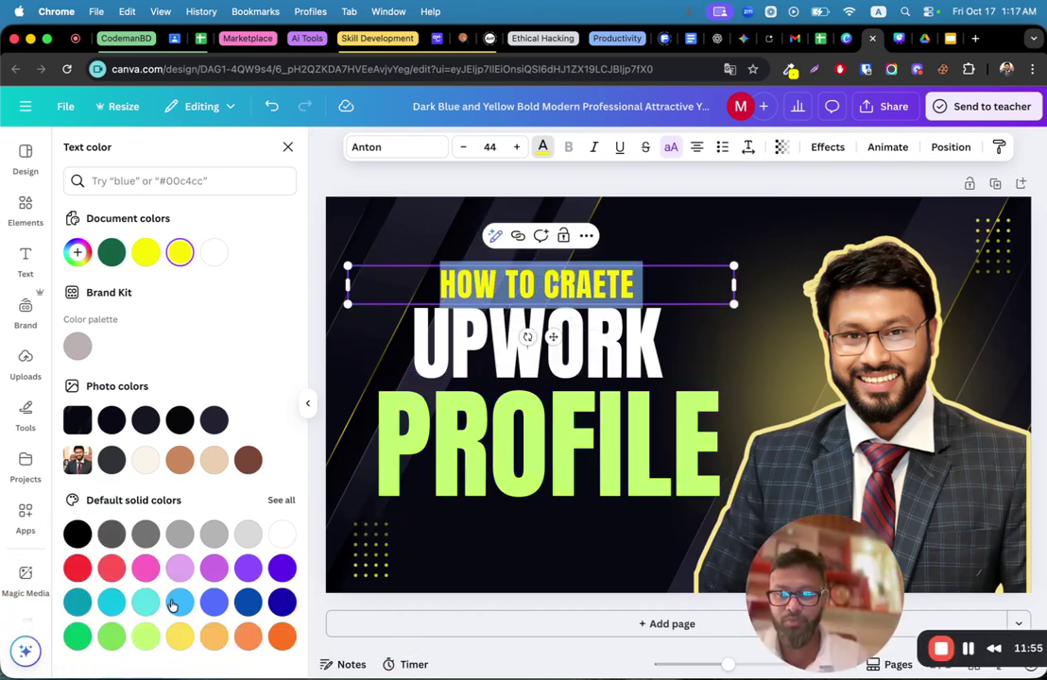
left_click(144, 639)
left_click(455, 179)
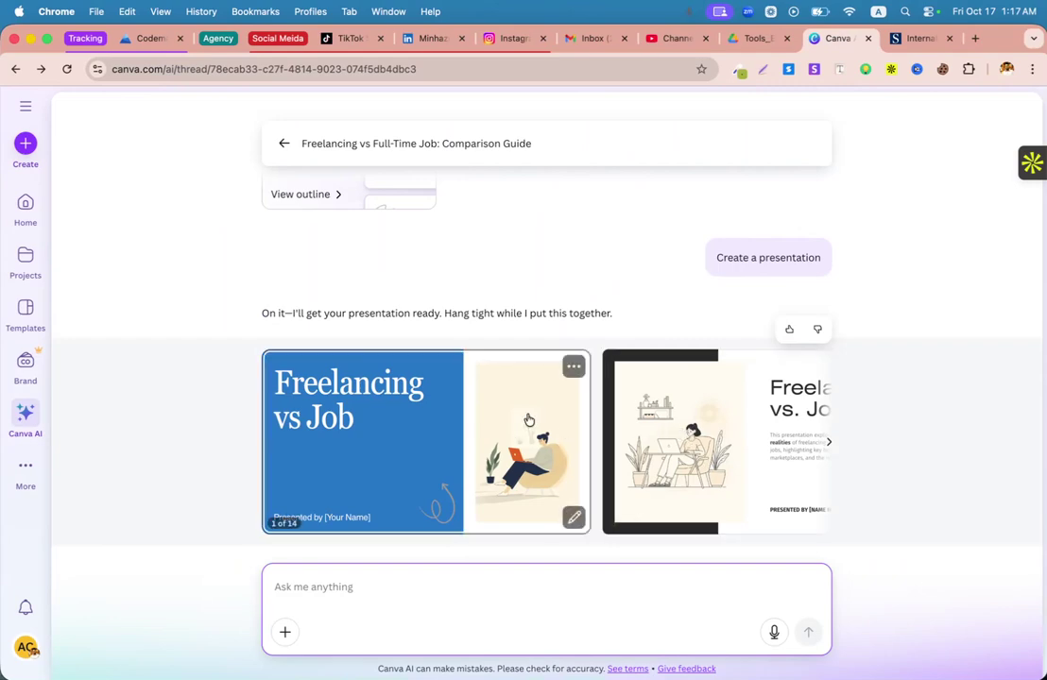
In the Canva AI window, reopen the "Freelancing vs Full-Time Job" recent chat and open its first generated presentation
left_click(528, 421)
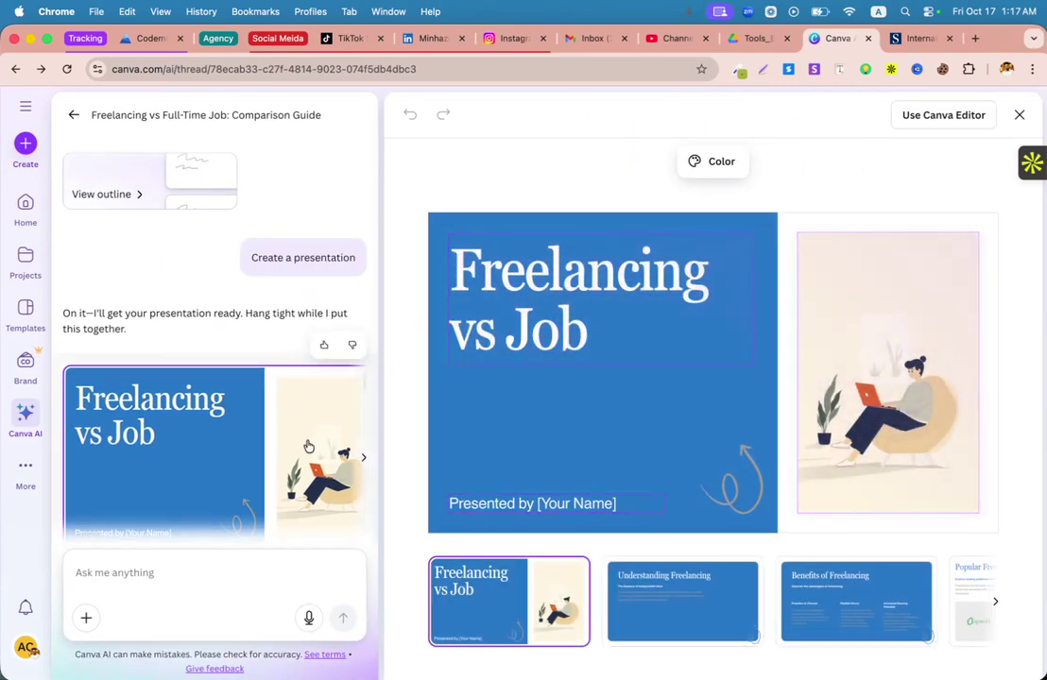
left_click(75, 116)
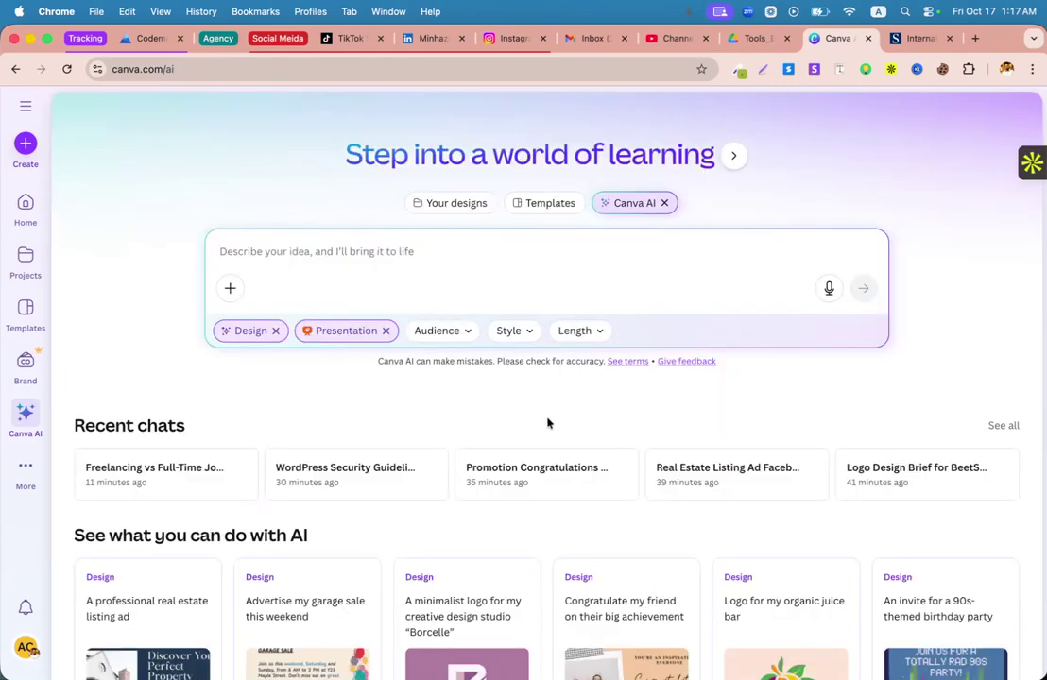
scroll(296, 507, "down", 2)
left_click(186, 389)
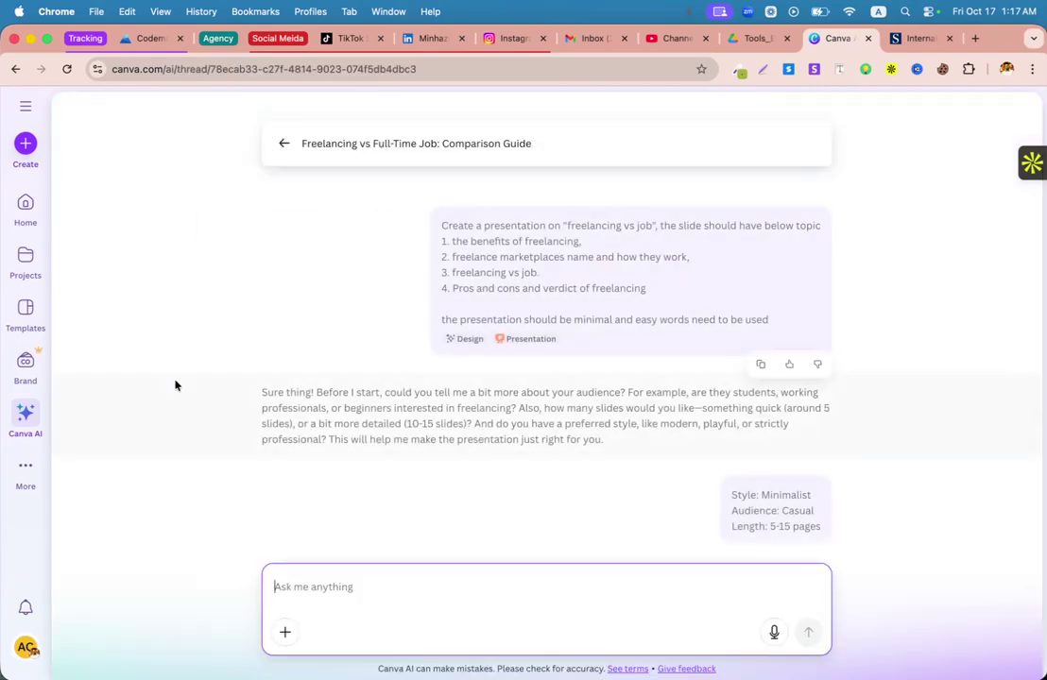
scroll(506, 430, "down", 15)
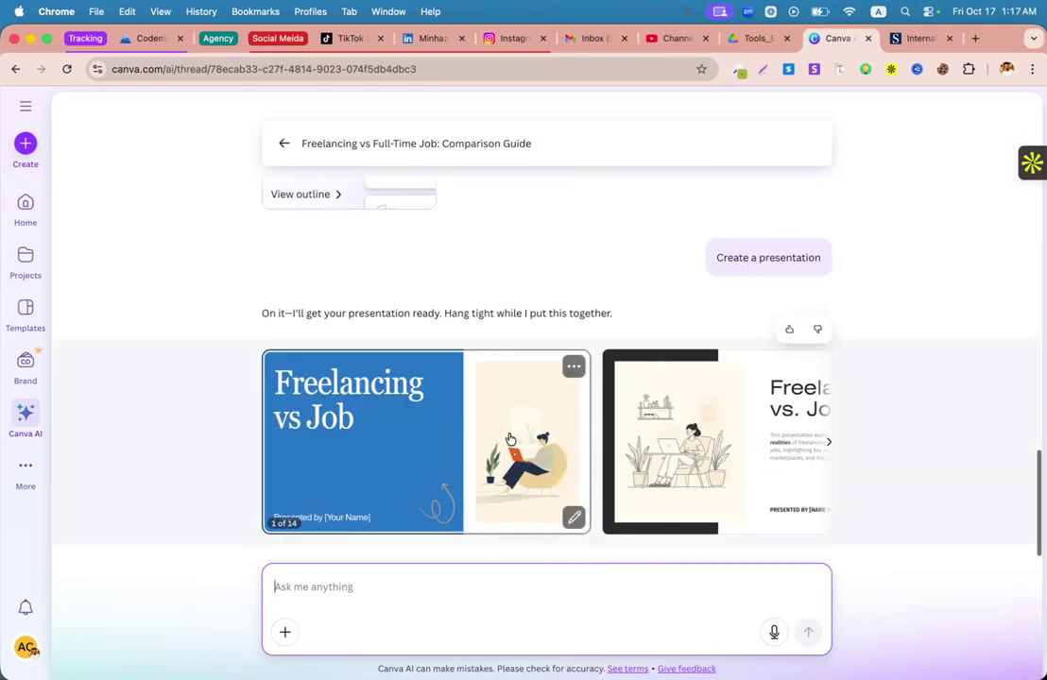
left_click(504, 422)
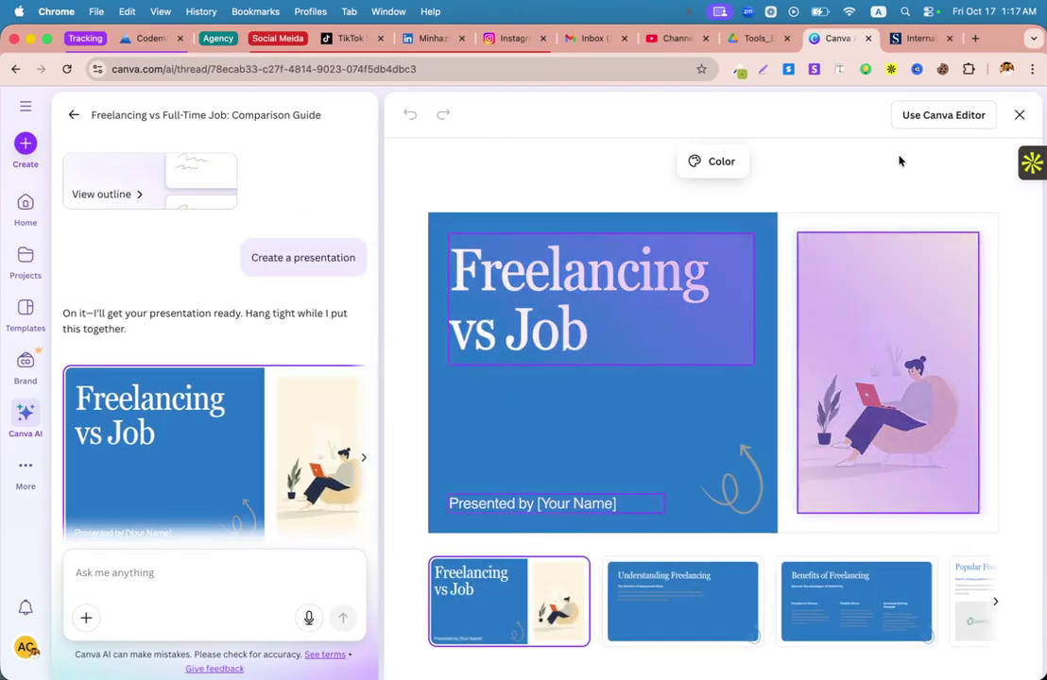
Try several color palettes, keep the pale green and near-black scheme, and open the presentation in the full Canva Editor
left_click(714, 164)
left_click(776, 264)
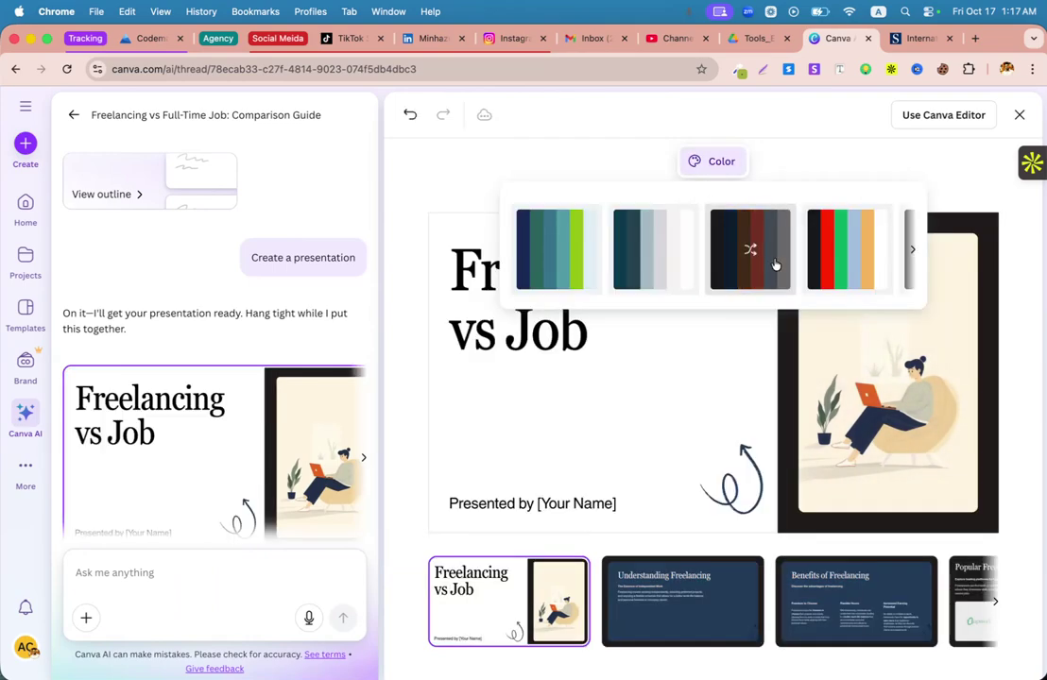
left_click(853, 265)
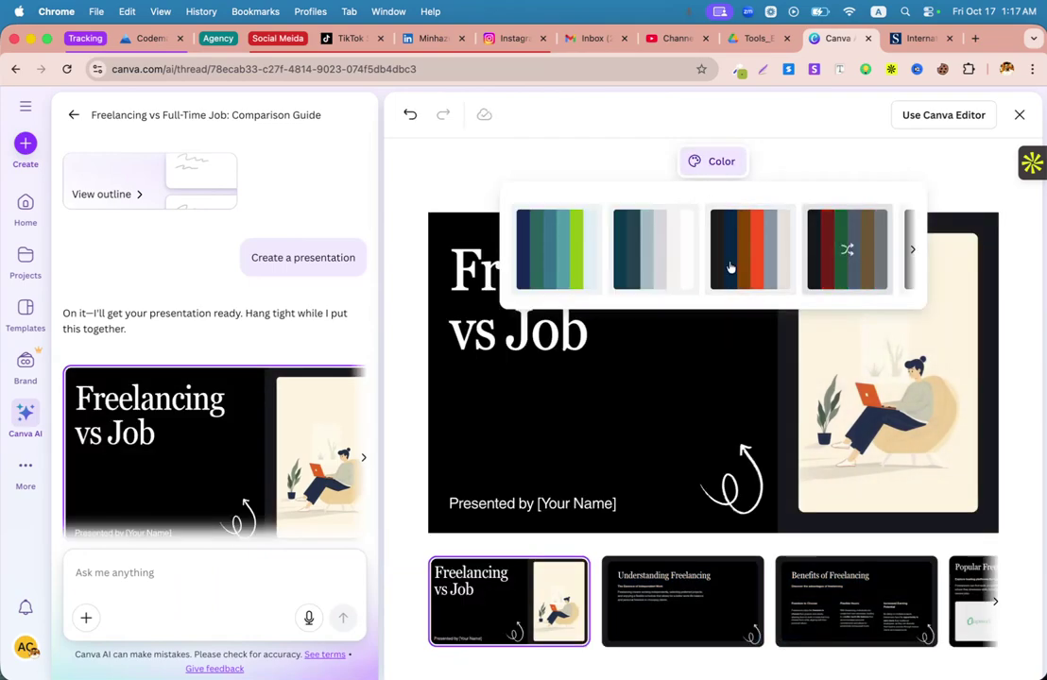
scroll(747, 267, "right", 3)
left_click(801, 264)
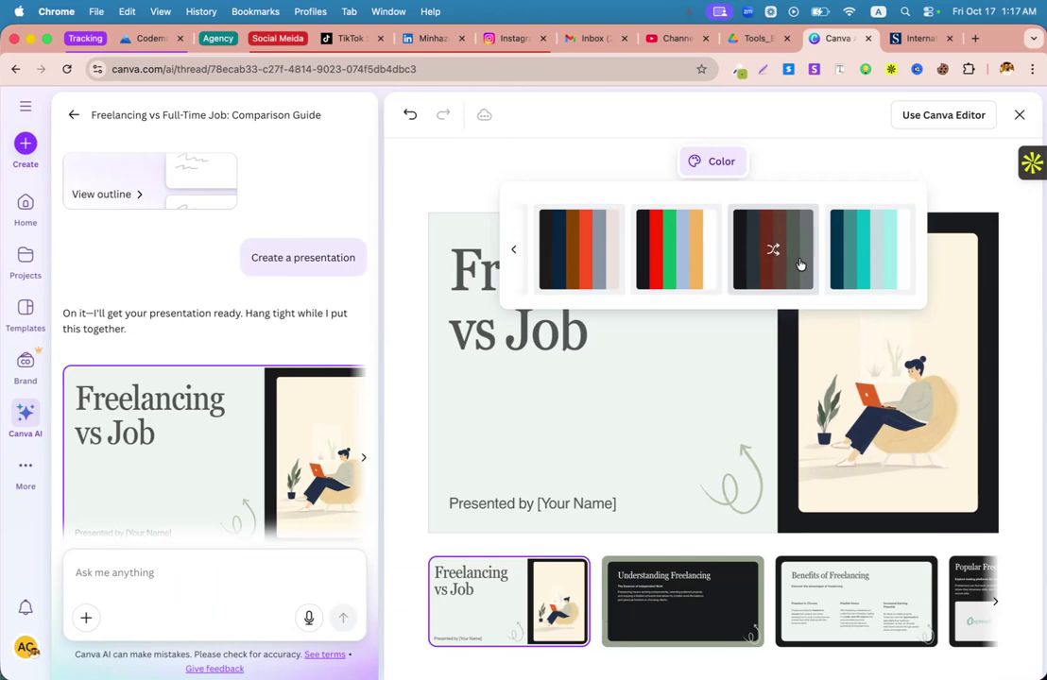
left_click(461, 171)
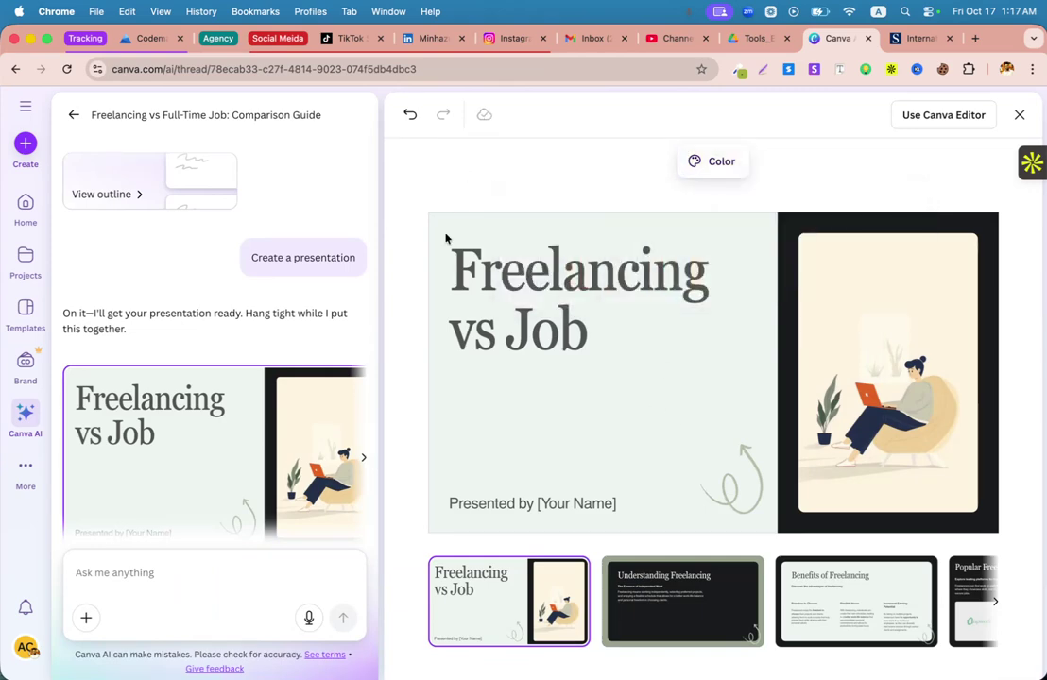
left_click(979, 116)
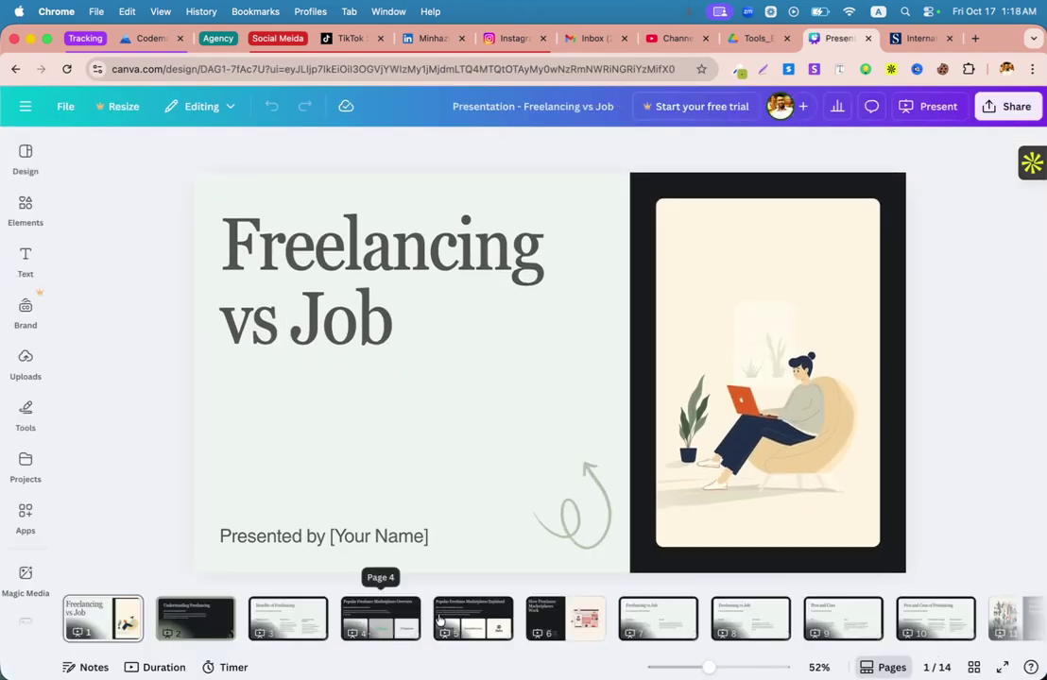
Look through the presentation's slides from "Understanding Freelancing" to the last one, "The Future", checking their content and layout
left_click(196, 619)
key("Right")
key("Right")
key("Left")
key("Left")
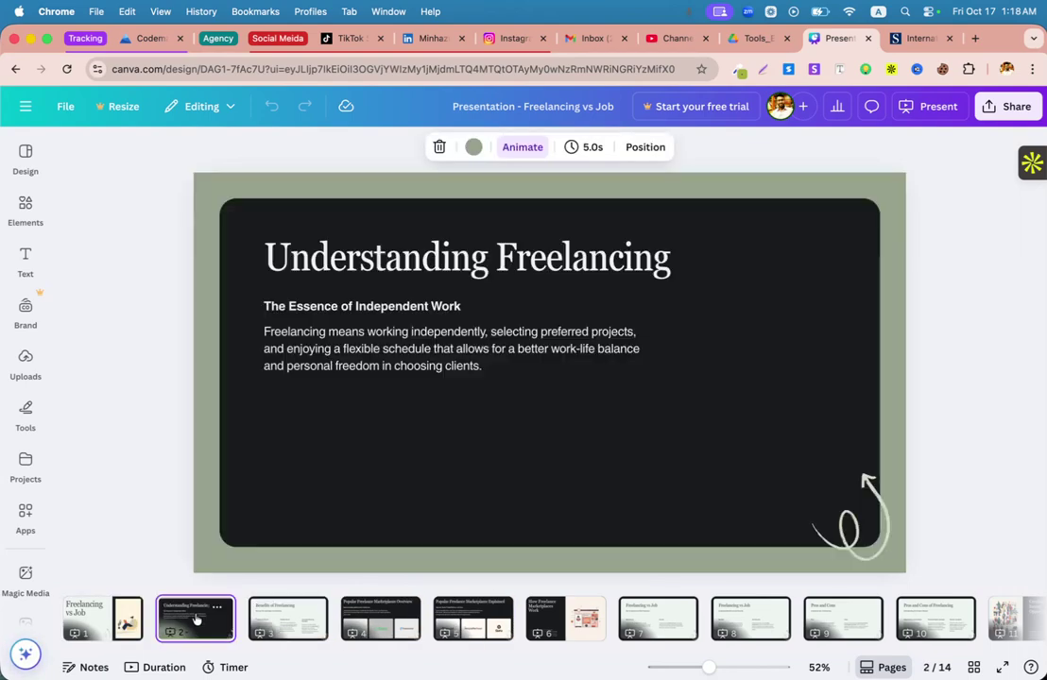
key("Left")
key("Right")
key("Right")
key("Right")
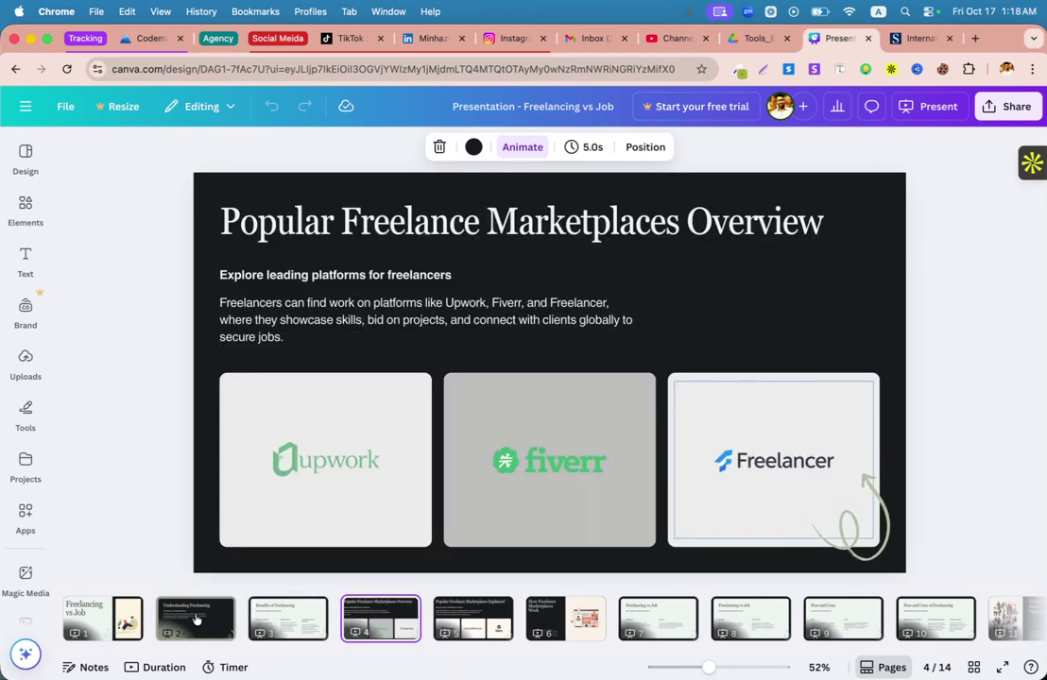
key("Right")
key("Right")
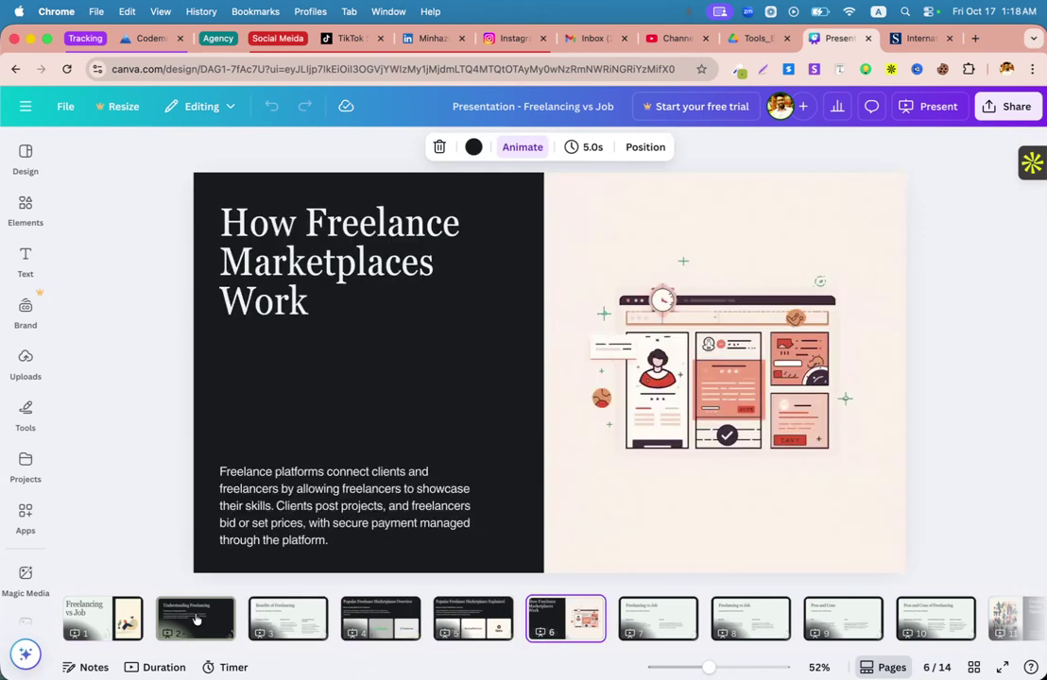
key("Right")
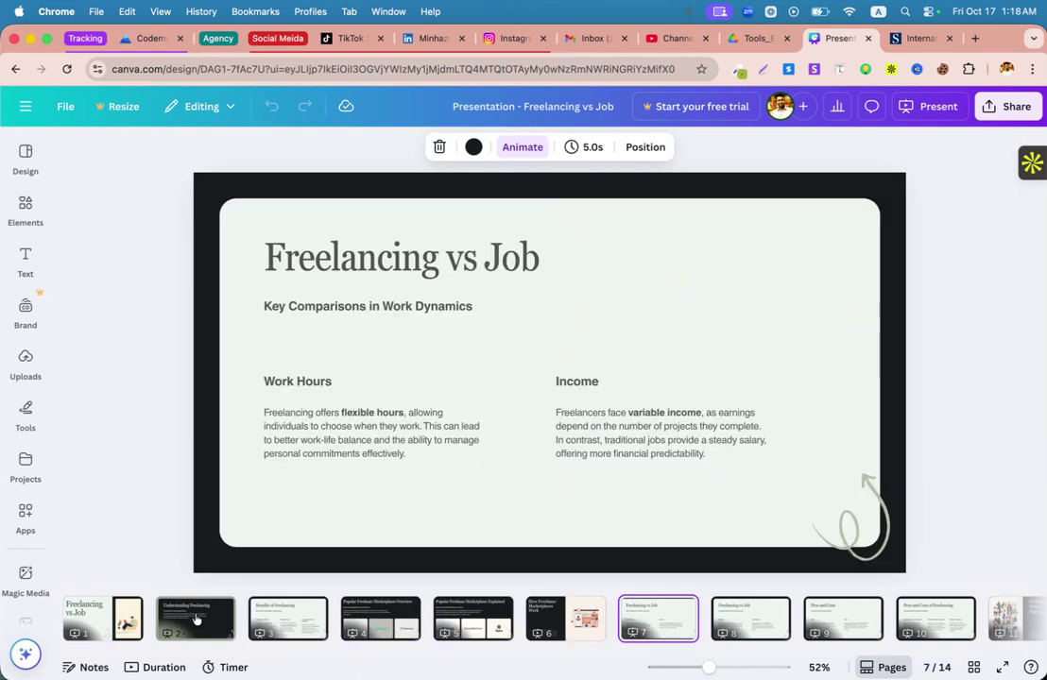
key("Right")
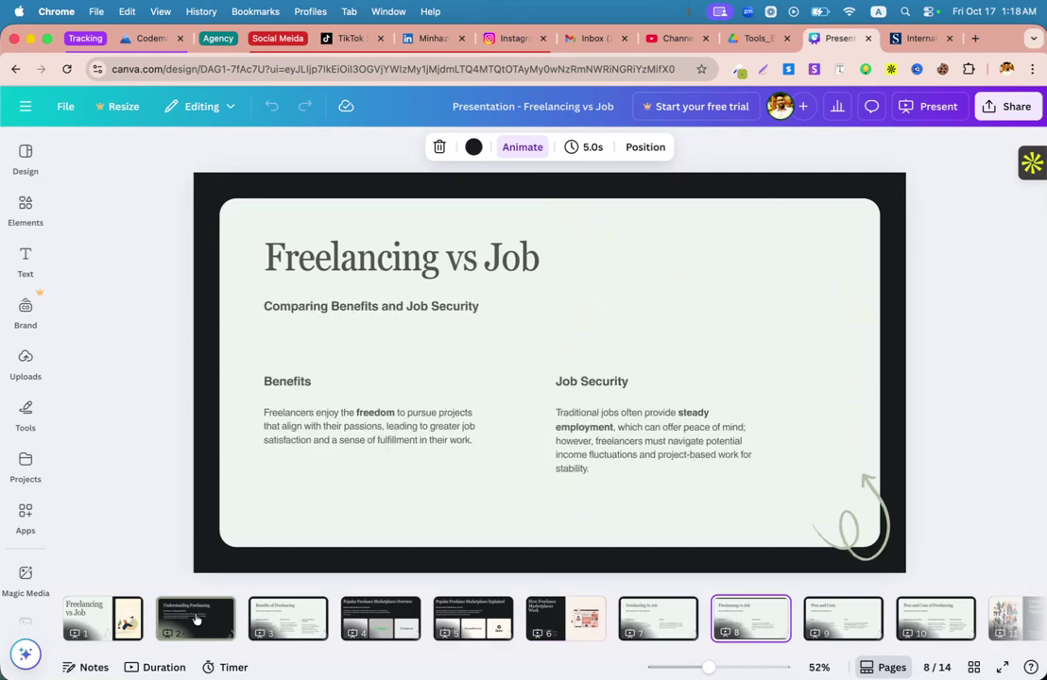
key("Right")
key("Right")
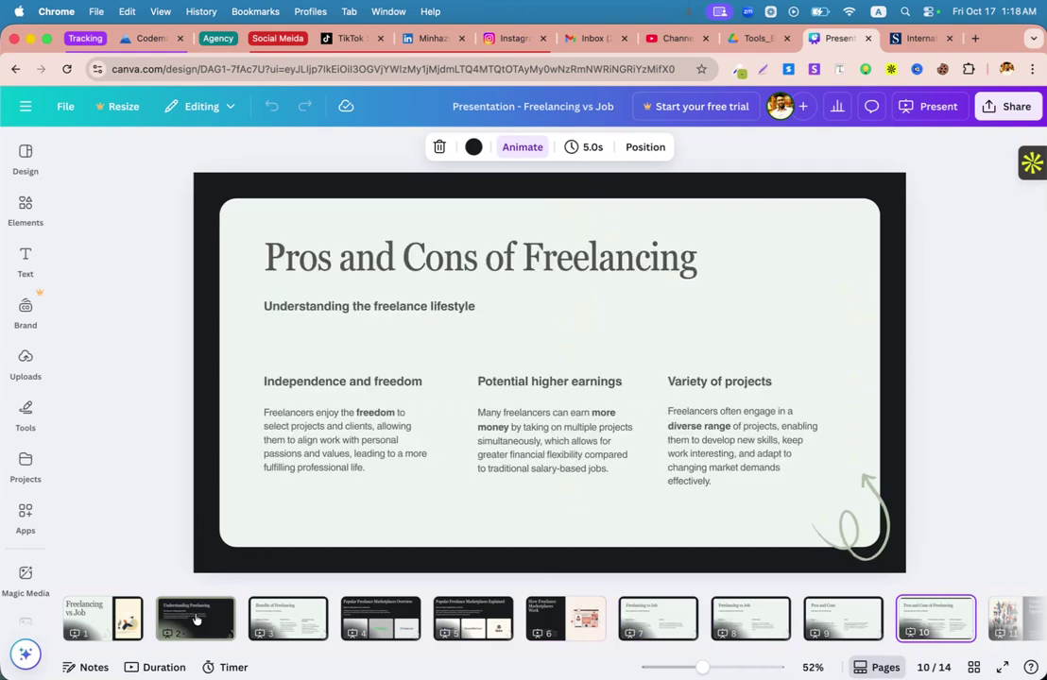
key("Right")
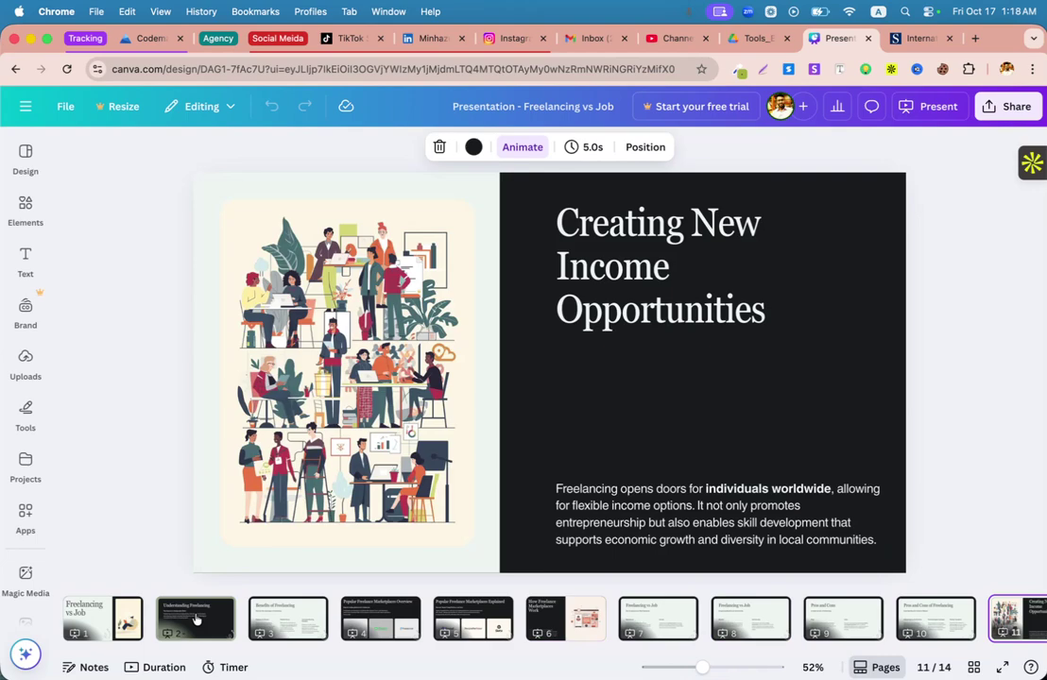
key("Right")
key("Right")
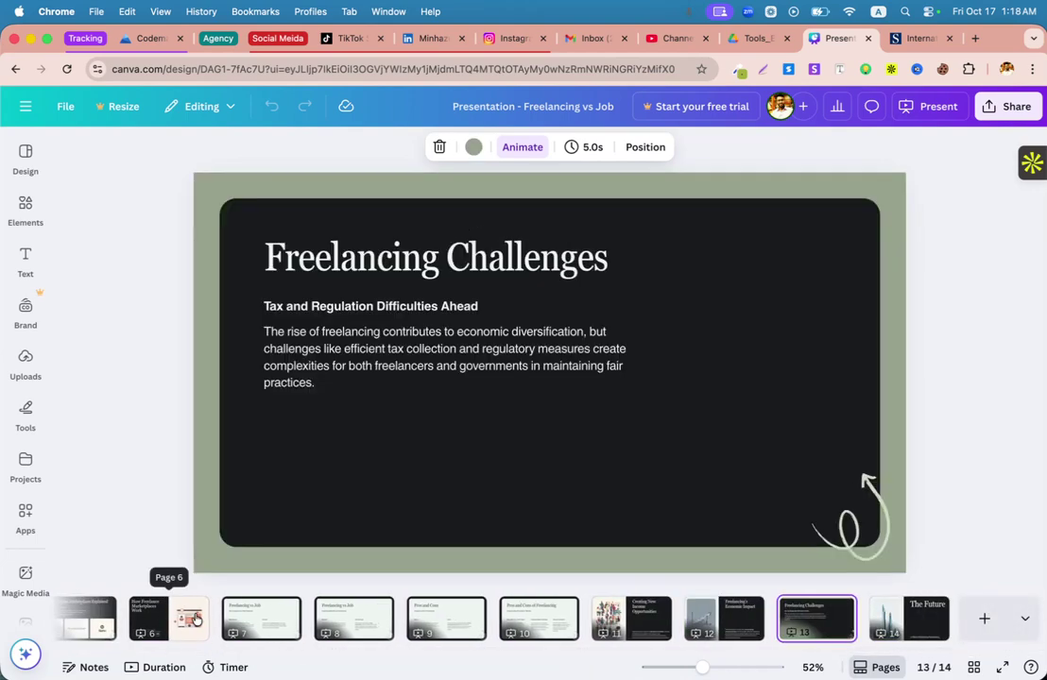
key("Left")
key("Right")
key("Right")
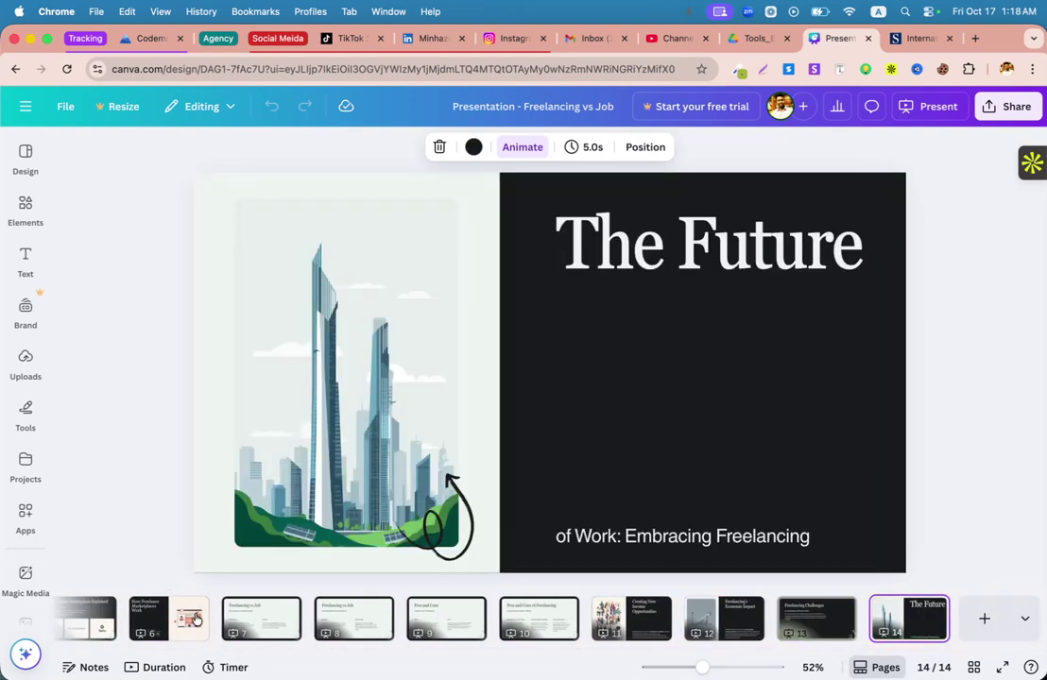
Go back to slide 11, "Creating New Income Opportunities", and view the additional options for its office illustration
key("Left")
key("Left")
key("Left")
key("Left")
key("Left")
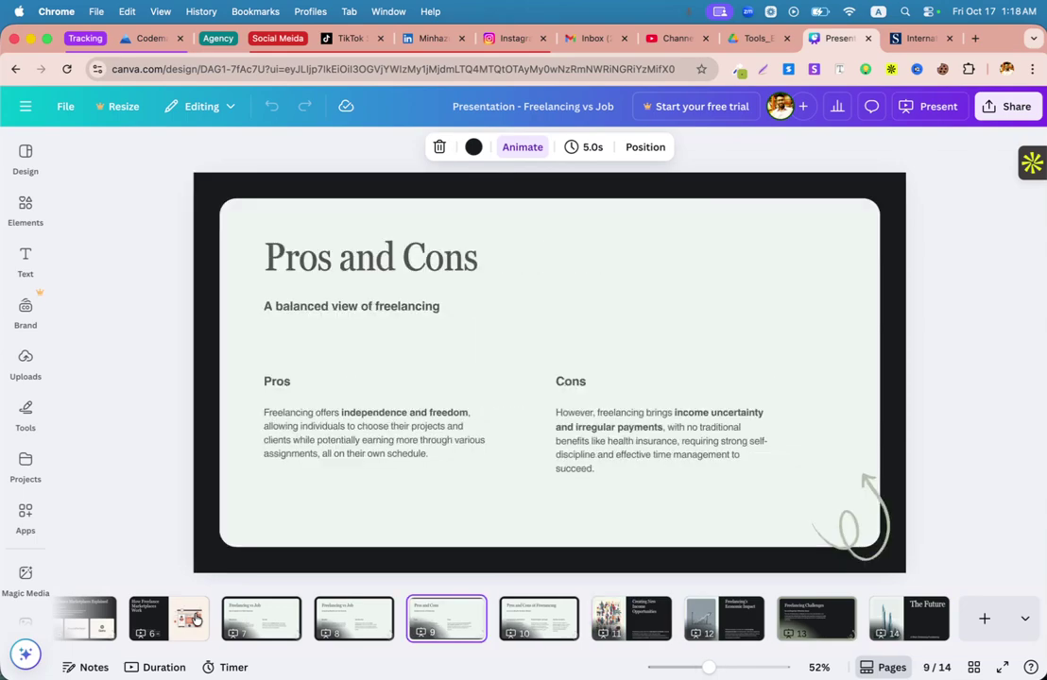
key("Right")
key("Right")
key("Right")
key("Left")
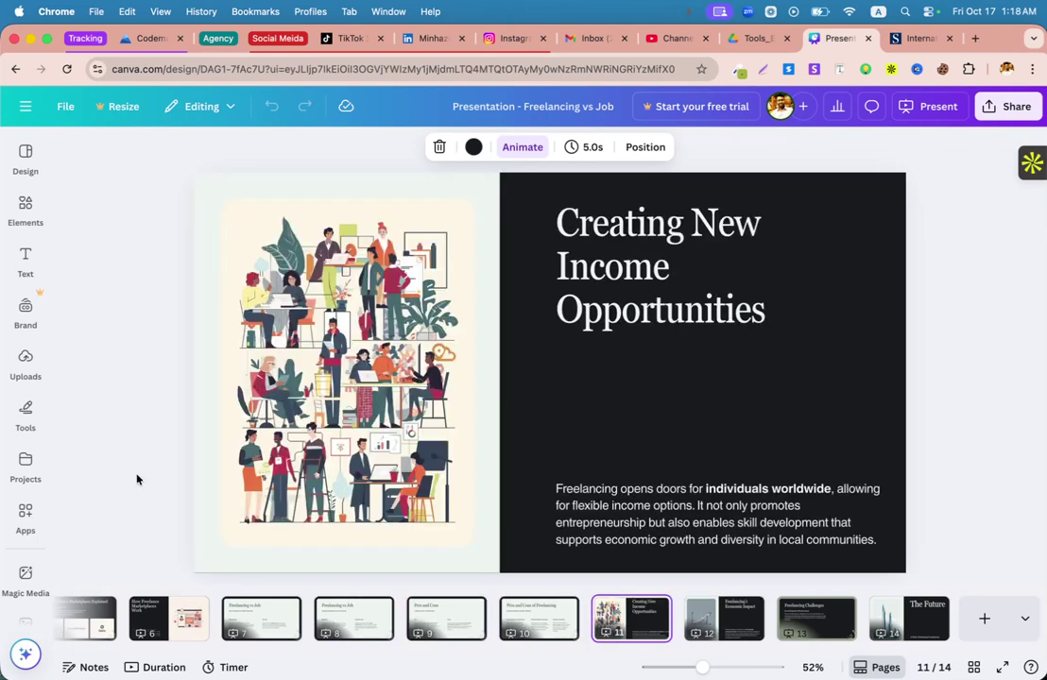
left_click(240, 360)
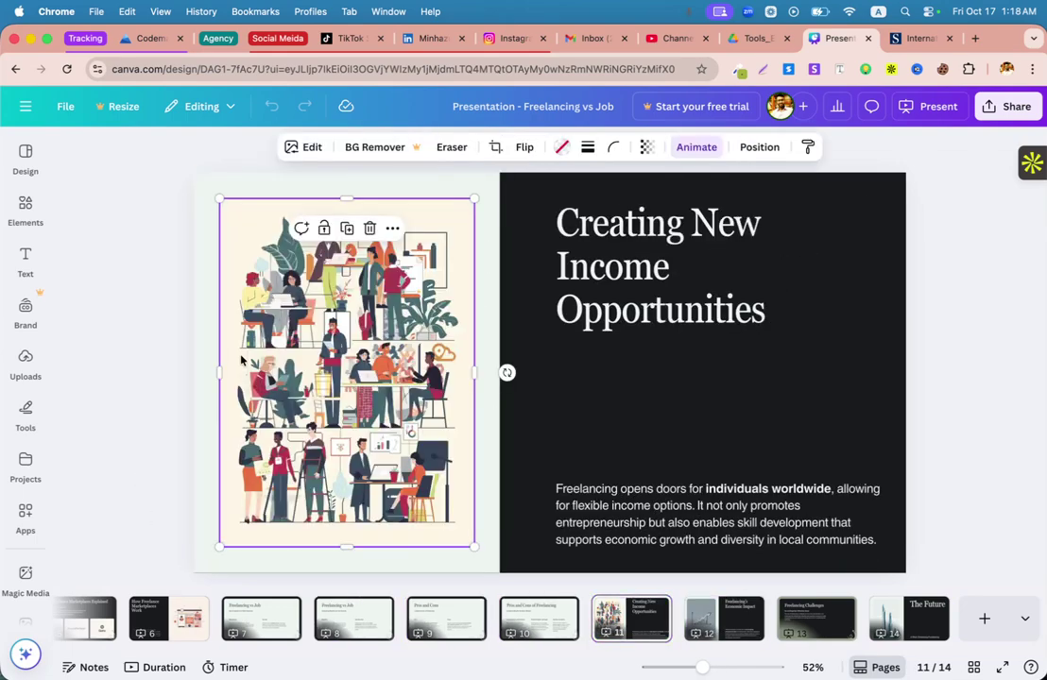
left_click(391, 230)
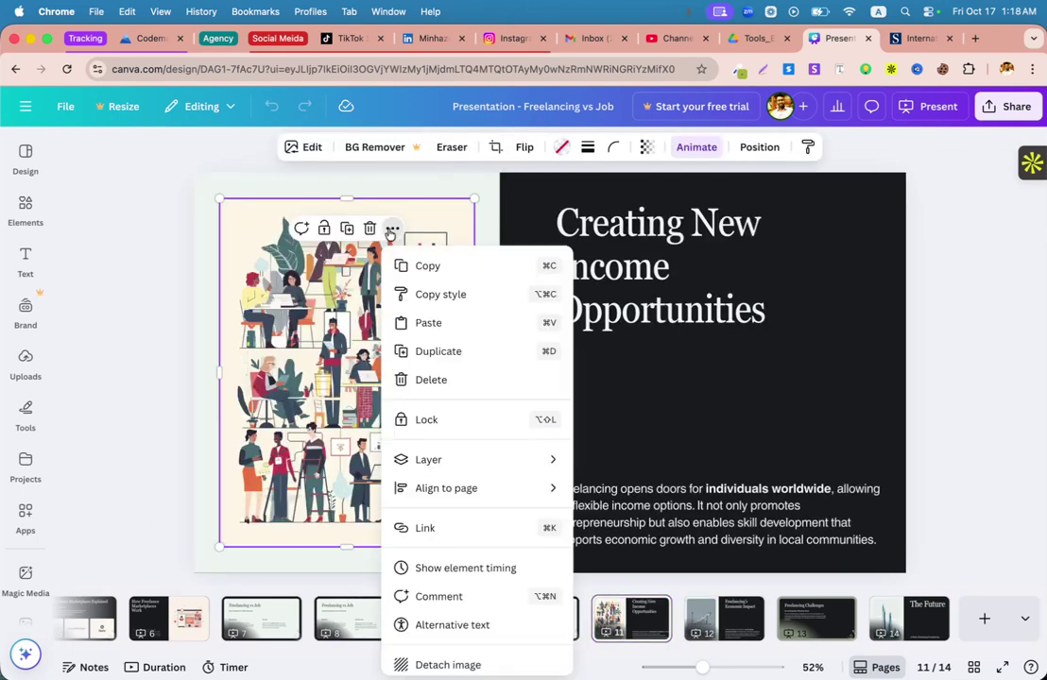
left_click(304, 390)
On slide 11, move the "Creating New Income Opportunities" heading slightly down and the body paragraph up
left_click(662, 283)
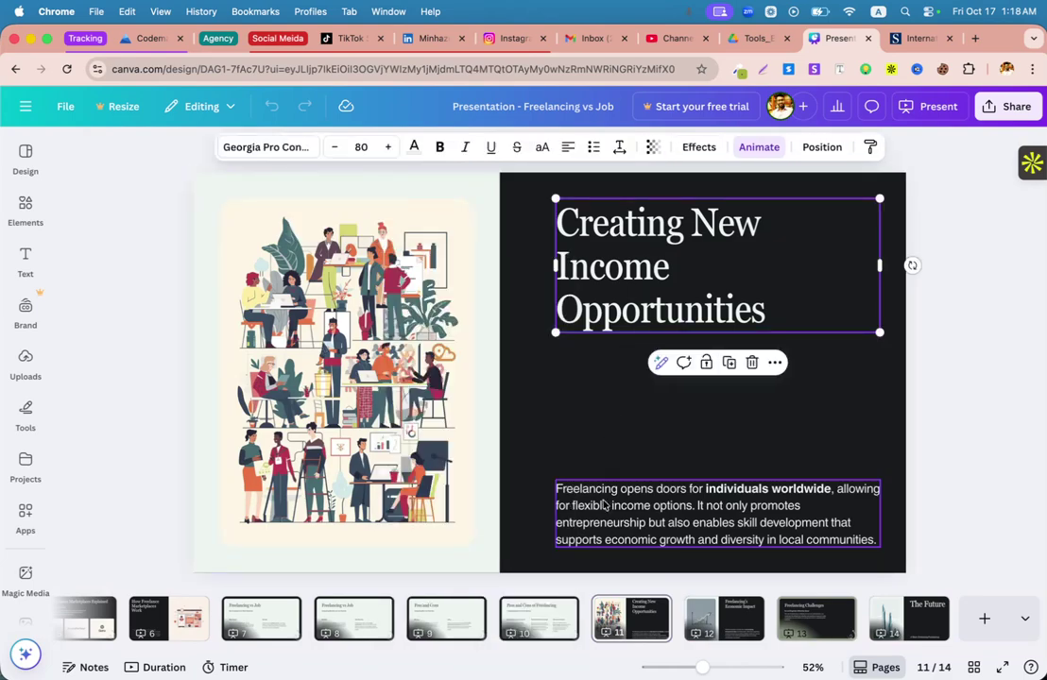
left_click(603, 459)
left_click(875, 263)
left_click_drag(601, 283, 600, 302)
left_click(964, 240)
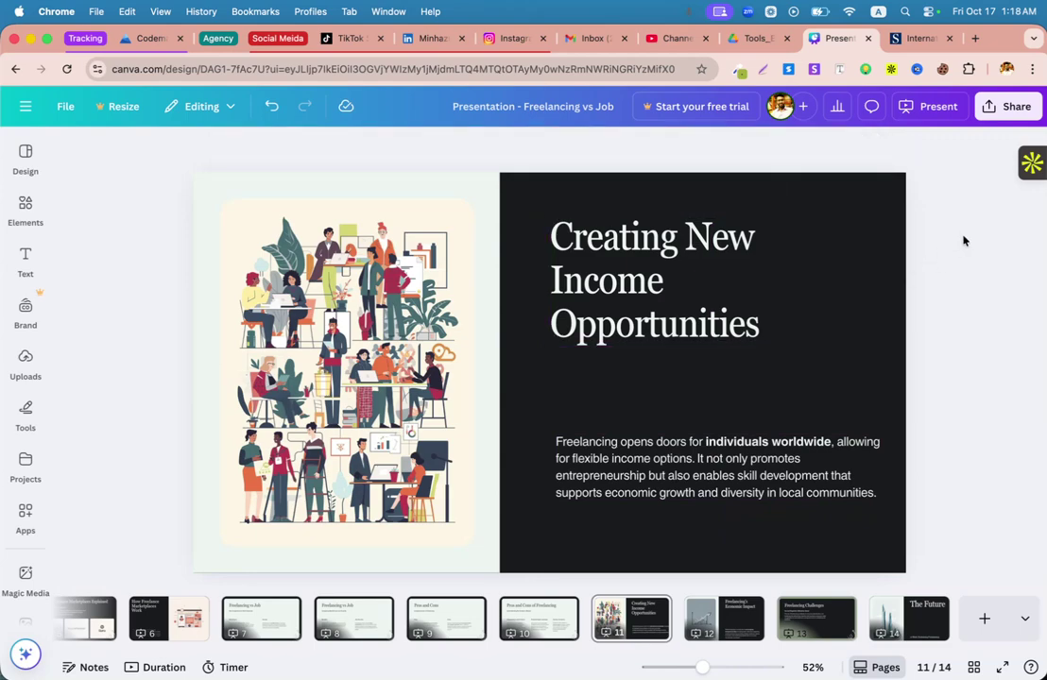
left_click(694, 304)
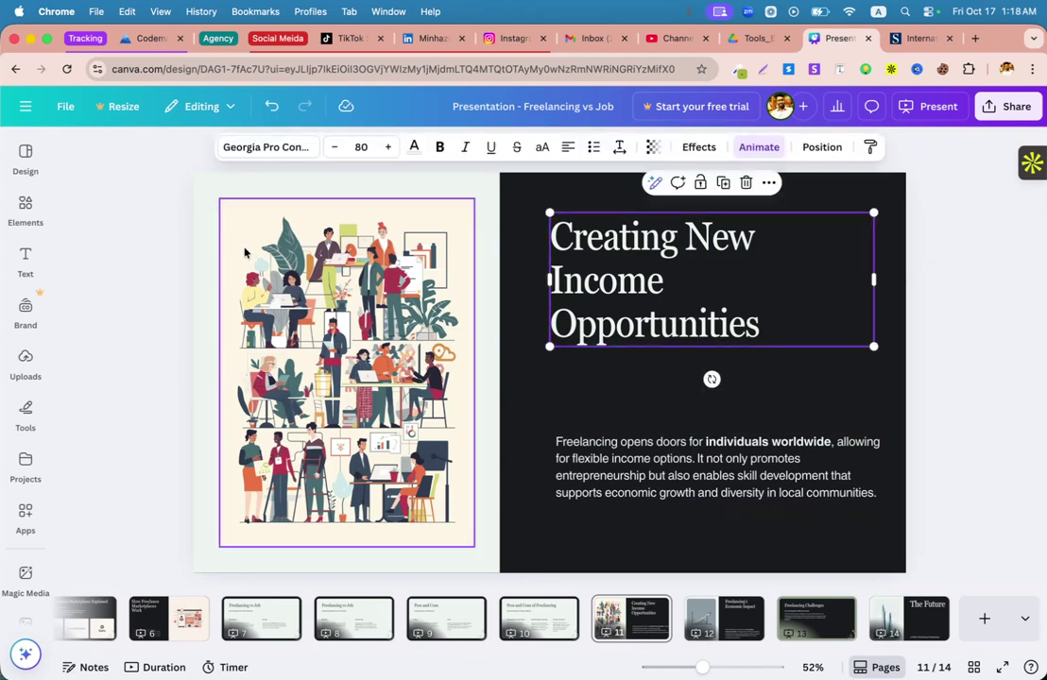